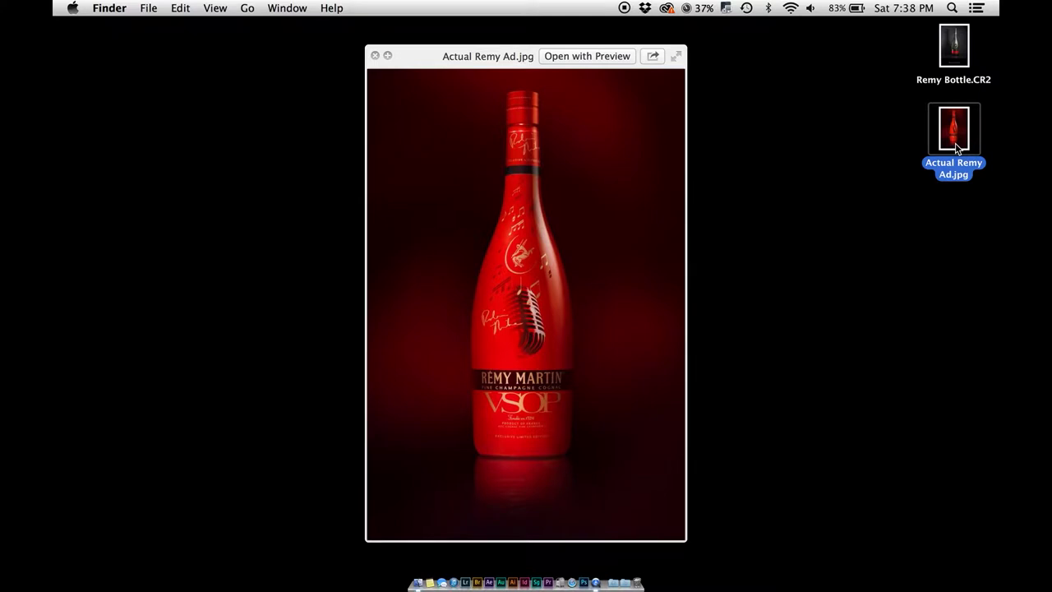
# Step: Preview the reference image Actual Remy Ad.jpg and the raw photo Remy Bottle.CR2 from the desktop
pyautogui.moveTo(474, 65); pyautogui.dragTo(319, 52)
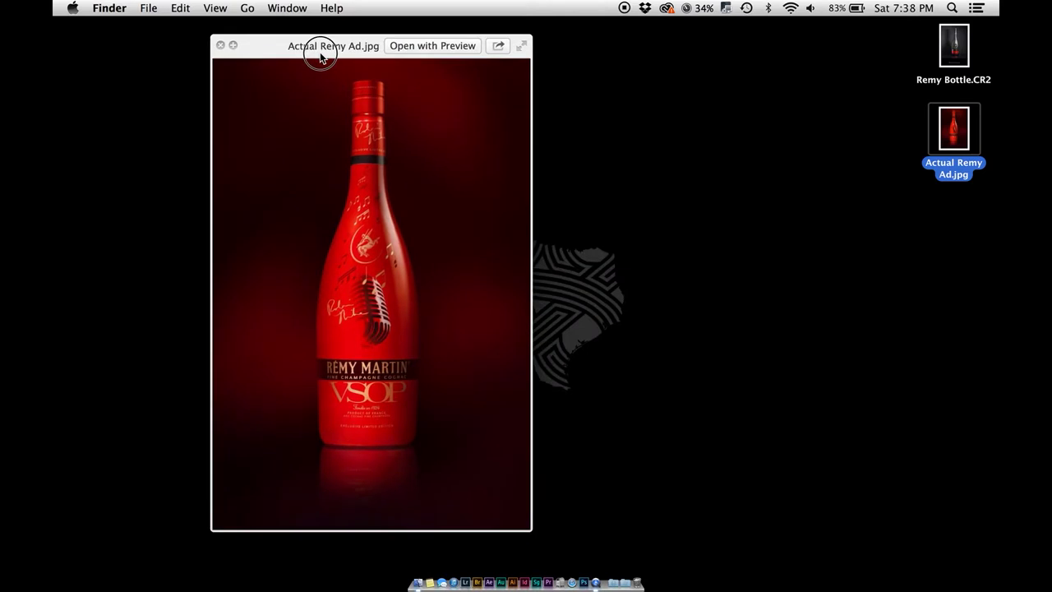
pyautogui.click(953, 51)
pyautogui.press('space')
pyautogui.press('space')
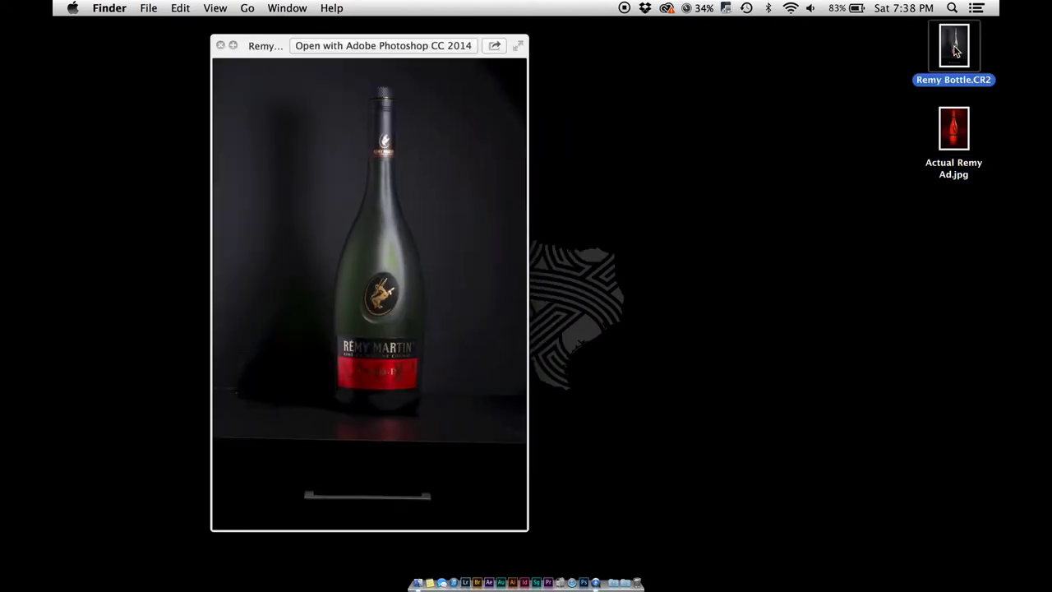
pyautogui.moveTo(262, 48); pyautogui.dragTo(462, 51)
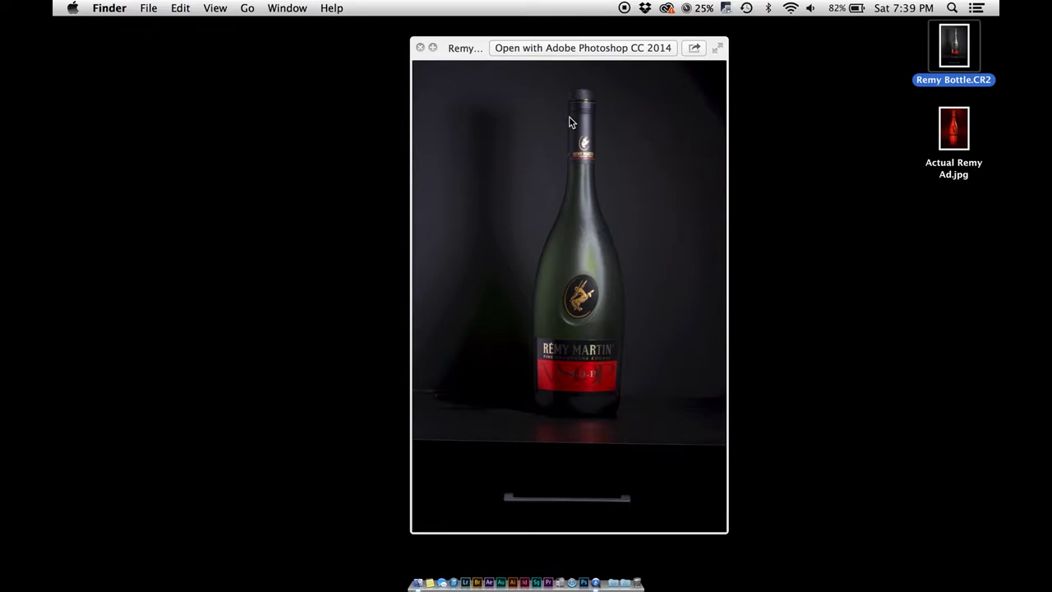
# Step: Open Remy Bottle.CR2 in Photoshop through Camera Raw without changing any raw settings
pyautogui.click(614, 49)
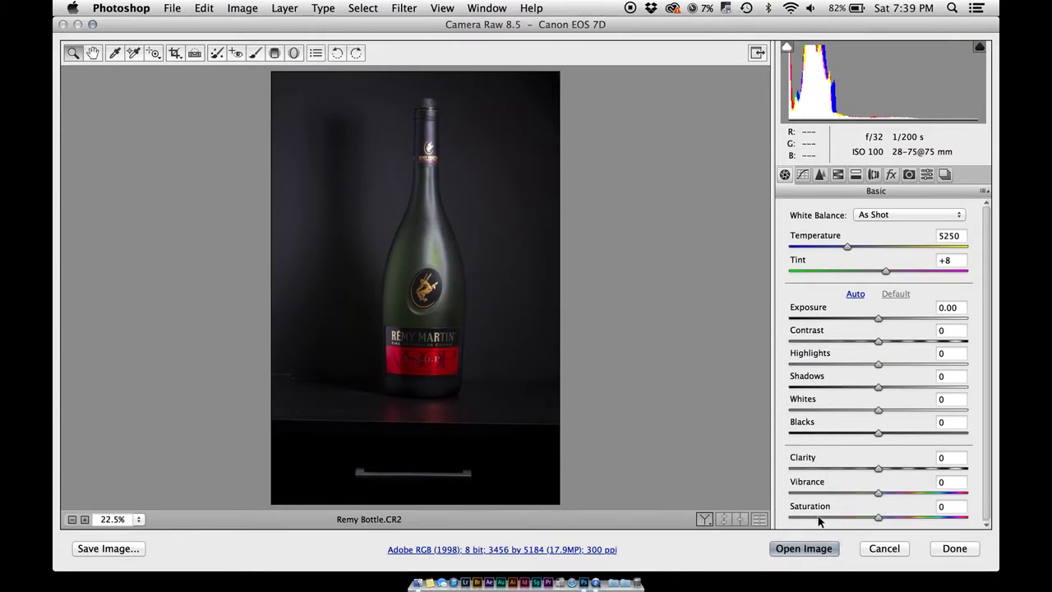
pyautogui.click(804, 548)
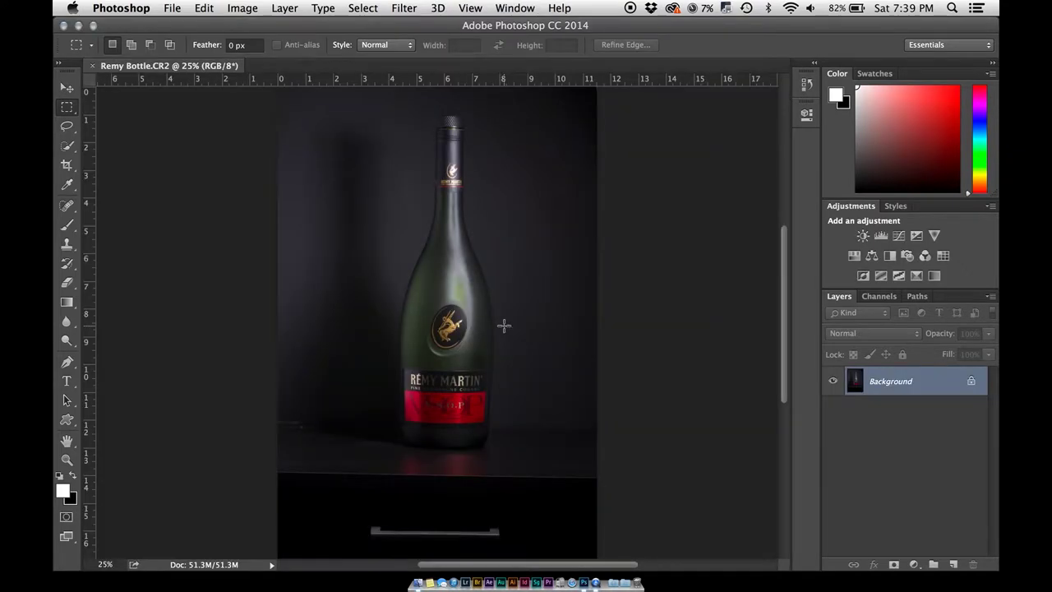
pyautogui.press('super+minus')
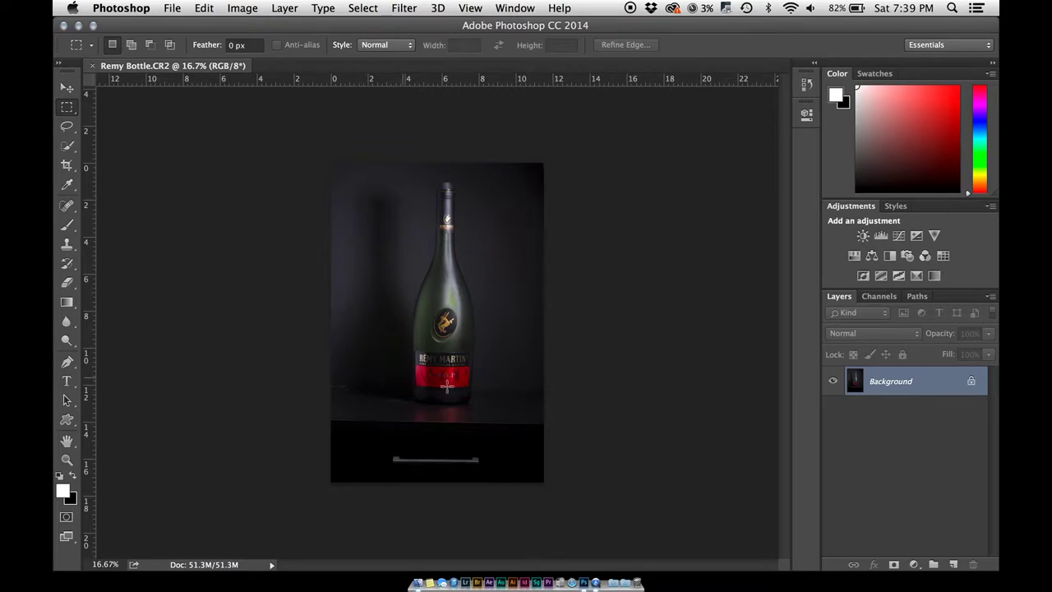
# Step: Examine the bottle photo at 100%, checking the drawer handle, emblem, label and bottle edges
pyautogui.press('super+plus')
pyautogui.press('super+plus')
pyautogui.press('super+plus')
pyautogui.press('super+plus')
pyautogui.press('super+plus')
pyautogui.scroll(-5, 530, 376)
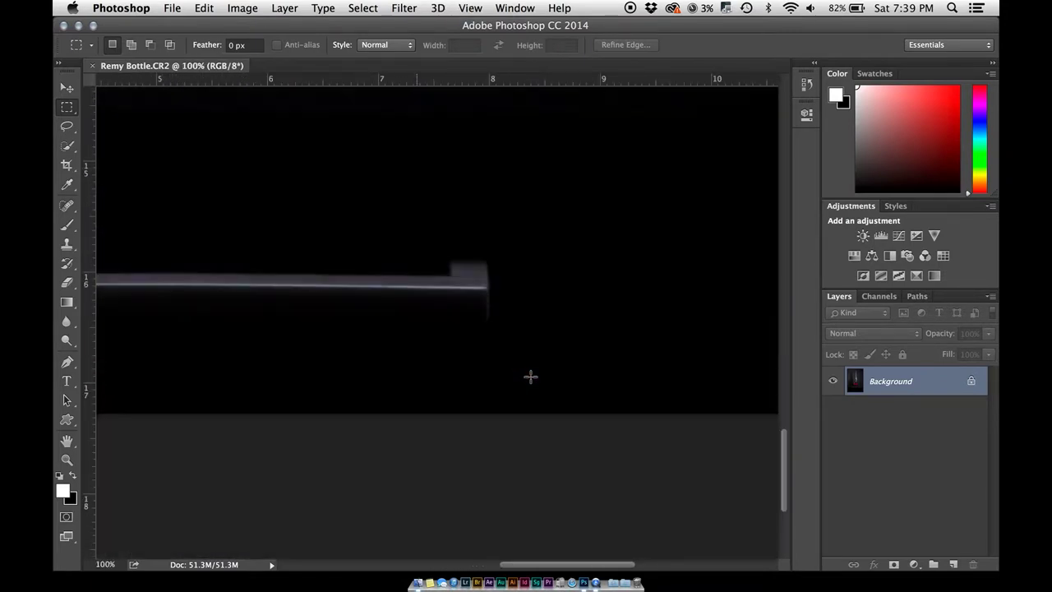
pyautogui.scroll(10, 530, 376)
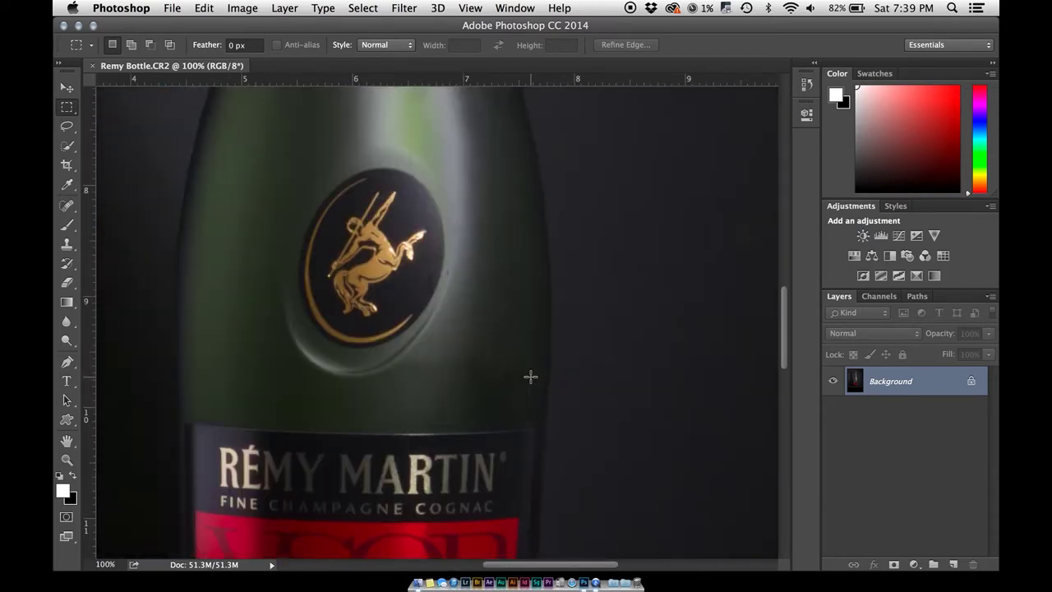
pyautogui.hscroll(-3, 530, 376)
pyautogui.scroll(1, 530, 377)
pyautogui.hscroll(-3, 553, 307)
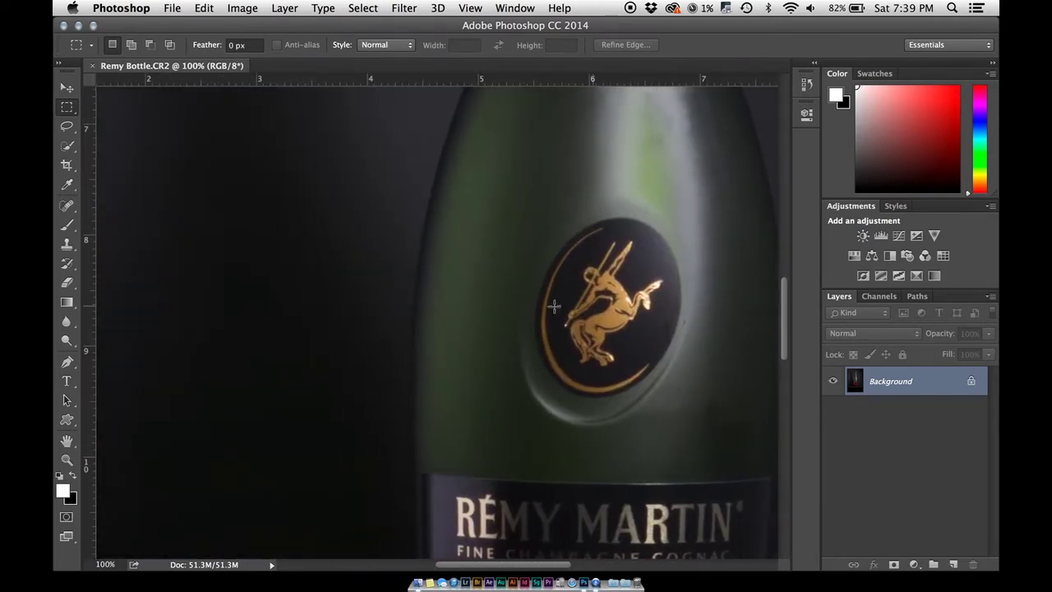
pyautogui.hscroll(4, 554, 307)
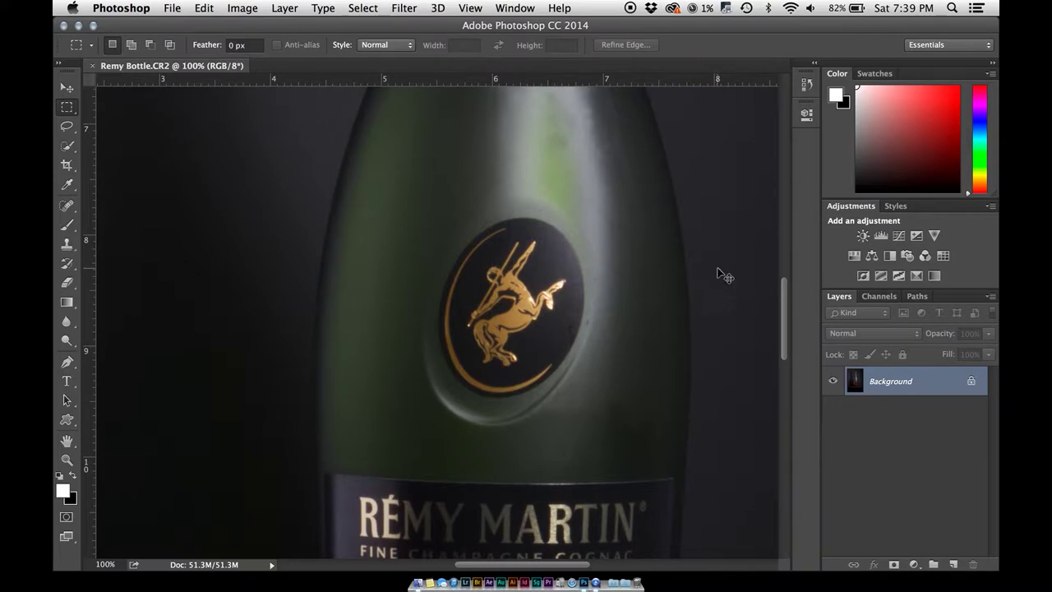
pyautogui.press('super+minus')
pyautogui.press('super+minus')
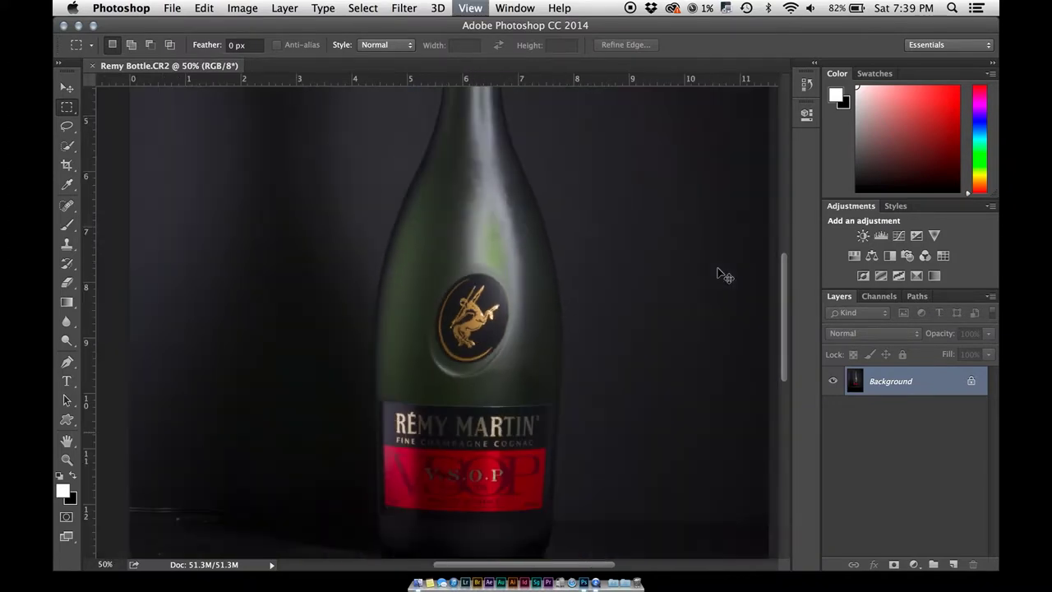
pyautogui.press('super+minus')
pyautogui.press('super+minus')
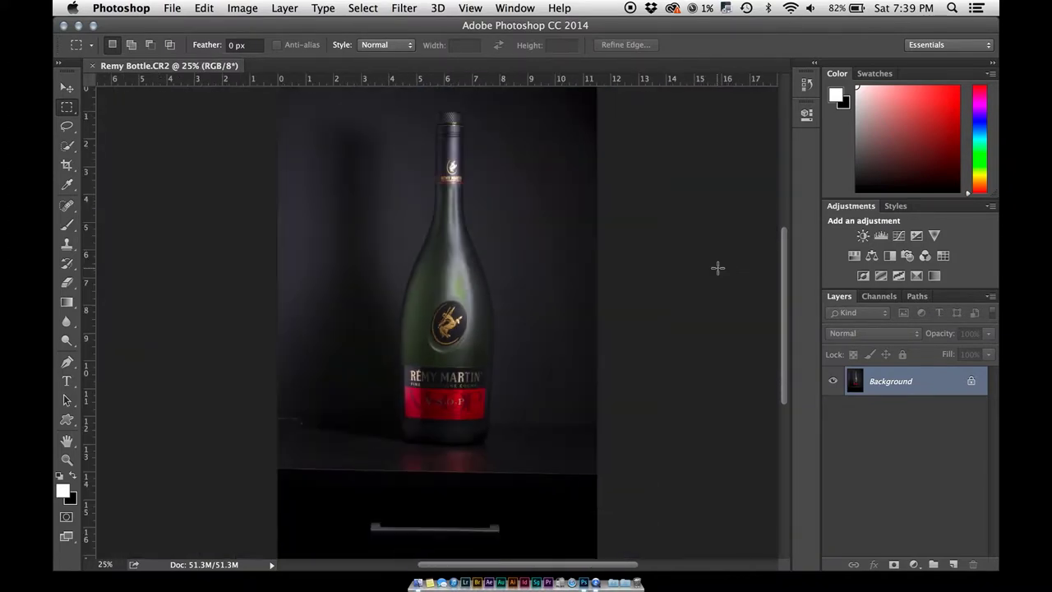
pyautogui.press('super+minus')
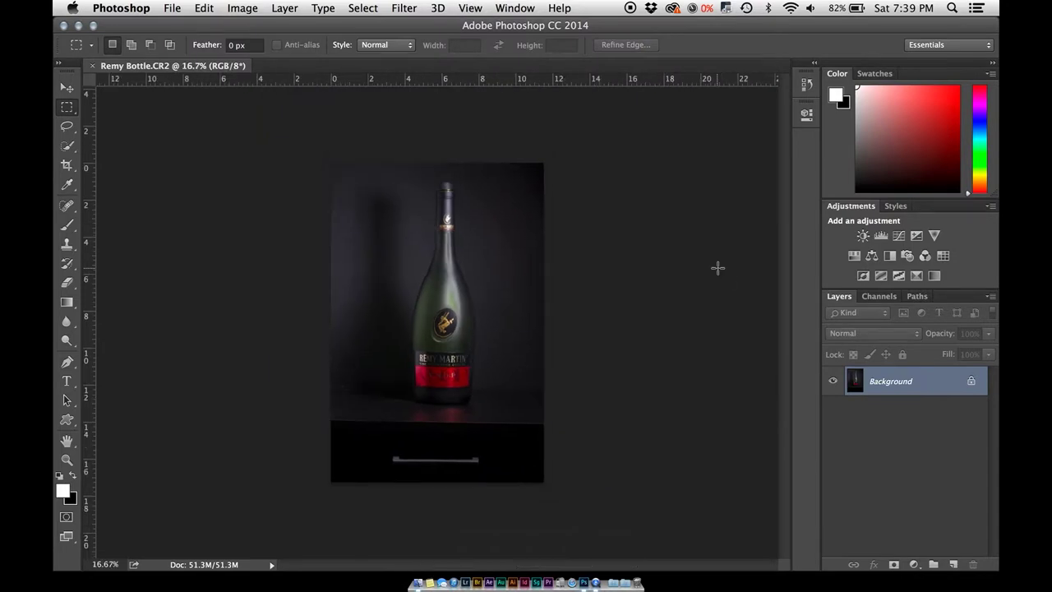
# Step: Fit the whole photo in the view and switch to full-screen mode with the menu bar
pyautogui.press('super+0')
pyautogui.press('f')
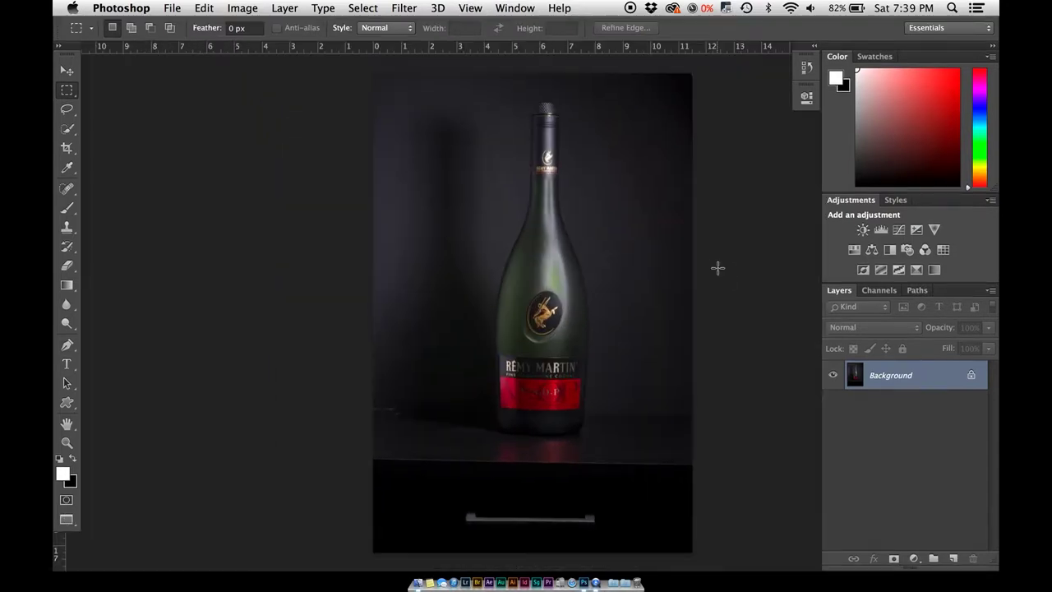
pyautogui.hscroll(2, 507, 273)
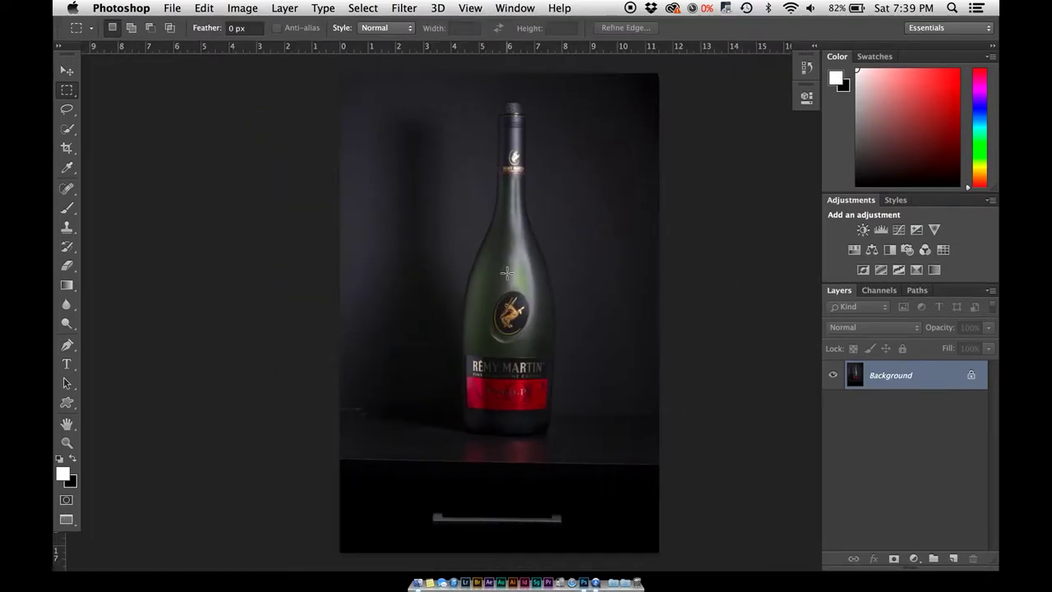
# Step: Straighten the photo by rotating it slightly counterclockwise and crop off the drawer front with its handle below the bottle
pyautogui.press('c')
pyautogui.moveTo(672, 71); pyautogui.dragTo(662, 67)
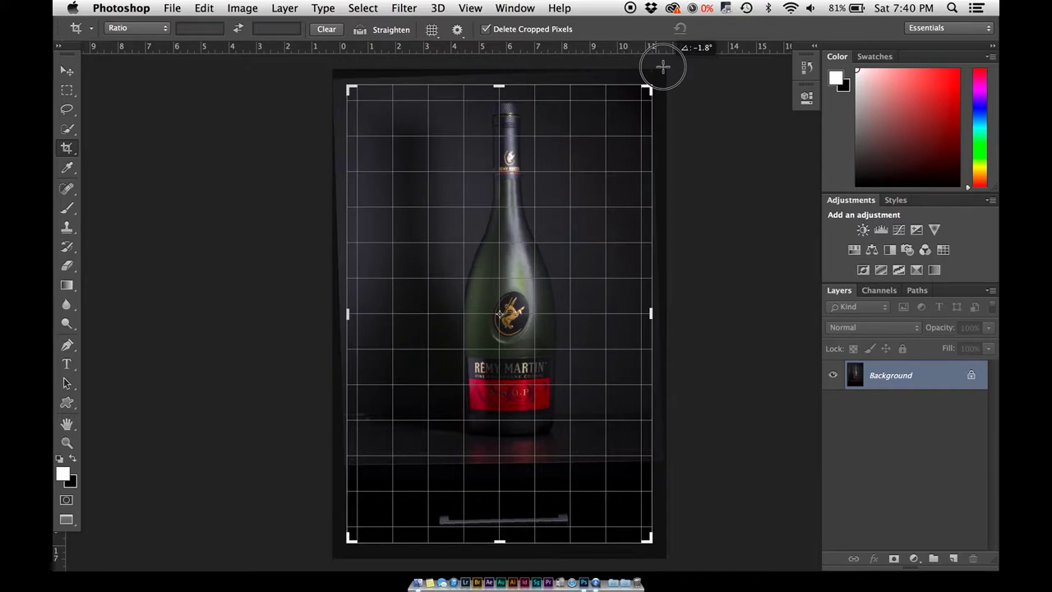
pyautogui.moveTo(662, 66); pyautogui.dragTo(663, 68)
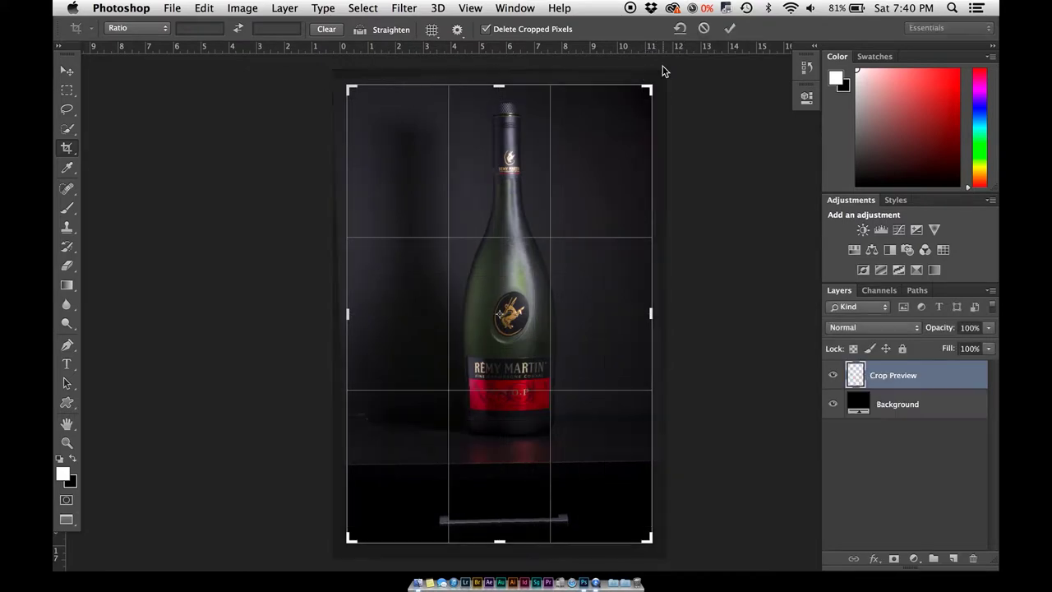
pyautogui.moveTo(498, 540); pyautogui.dragTo(499, 500)
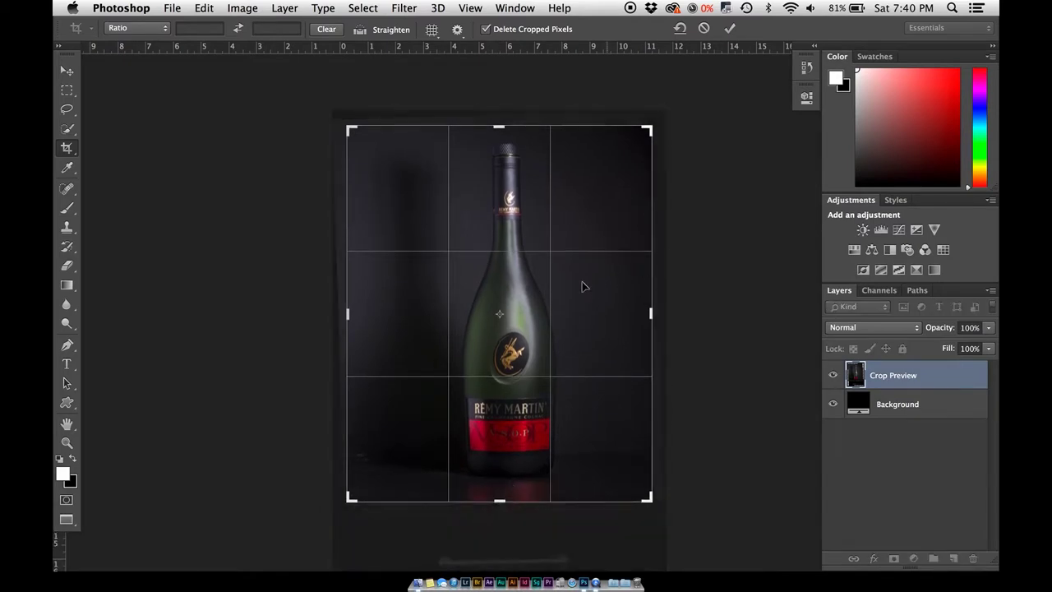
pyautogui.moveTo(532, 285)
pyautogui.mouseDown()
pyautogui.moveTo(543, 293)
pyautogui.moveTo(535, 283)
pyautogui.moveTo(530, 294)
pyautogui.mouseUp()
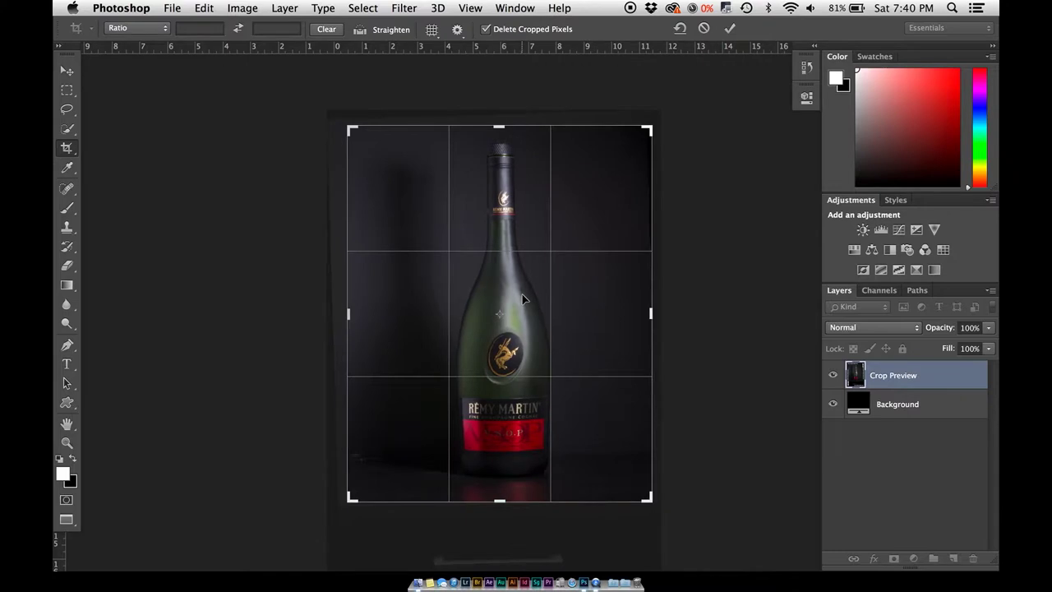
pyautogui.press('Return')
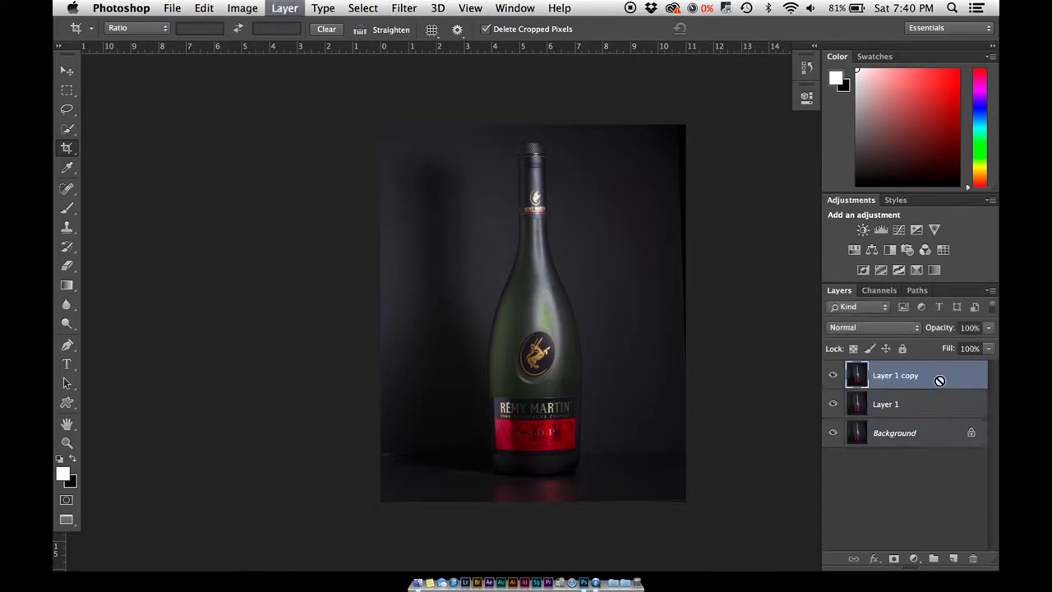
# Step: Hide the Background layer and the duplicate directly above it, and rename that duplicate Just in case
pyautogui.click(911, 445)
pyautogui.click(941, 430)
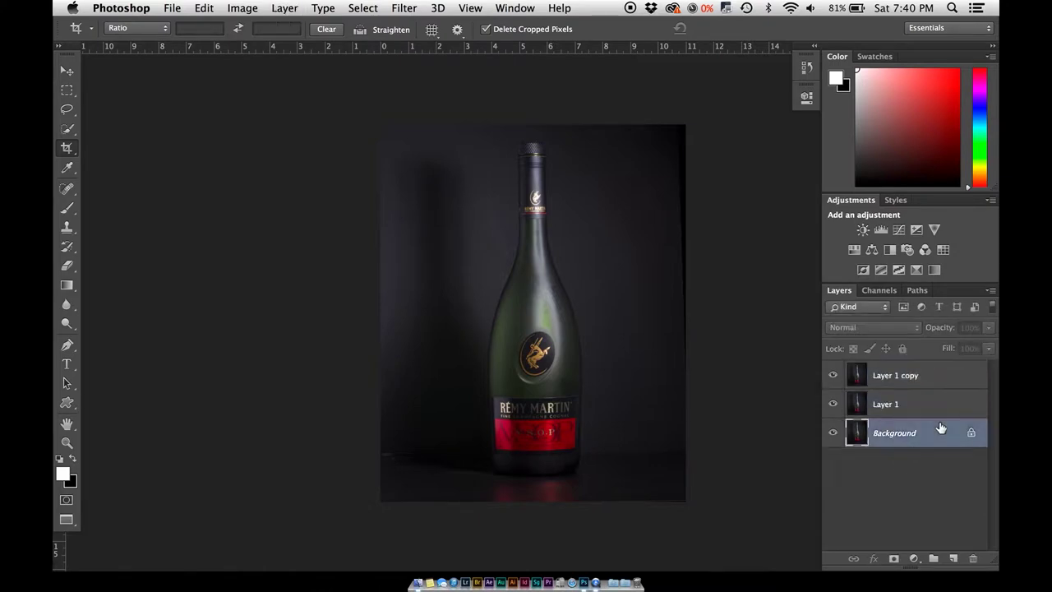
pyautogui.click(833, 433)
pyautogui.doubleClick(895, 408)
pyautogui.write('Just in case')
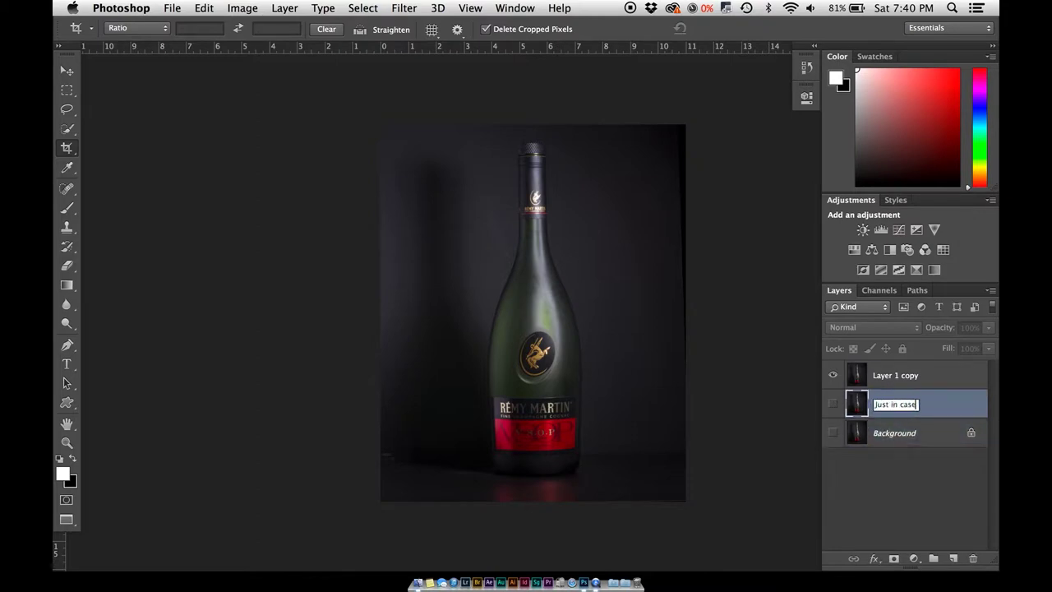
pyautogui.press('Return')
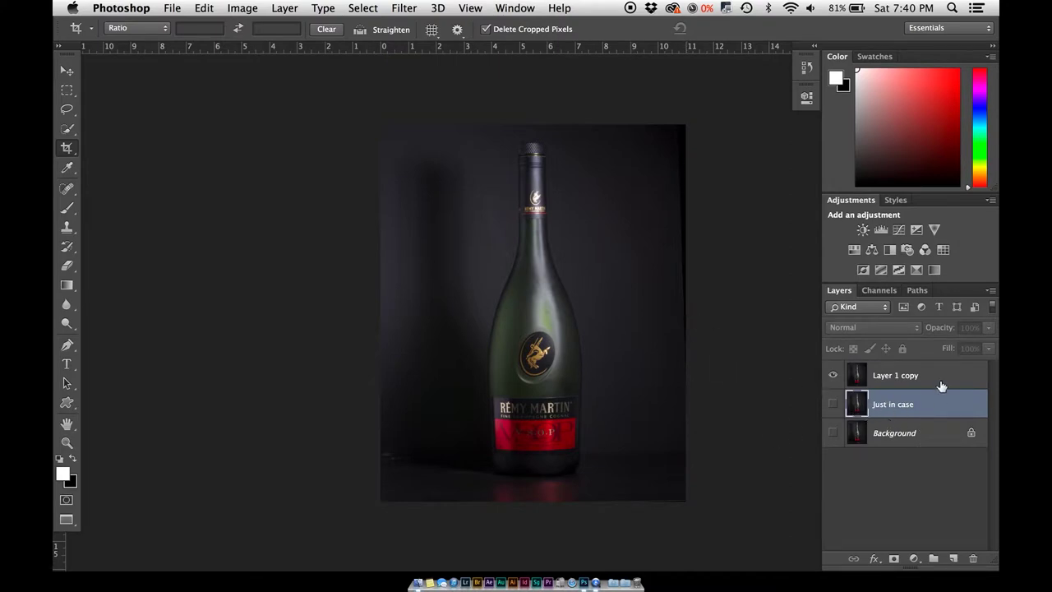
# Step: Rename the topmost duplicate layer Bottle
pyautogui.doubleClick(909, 378)
pyautogui.write('Bottle')
pyautogui.press('Return')
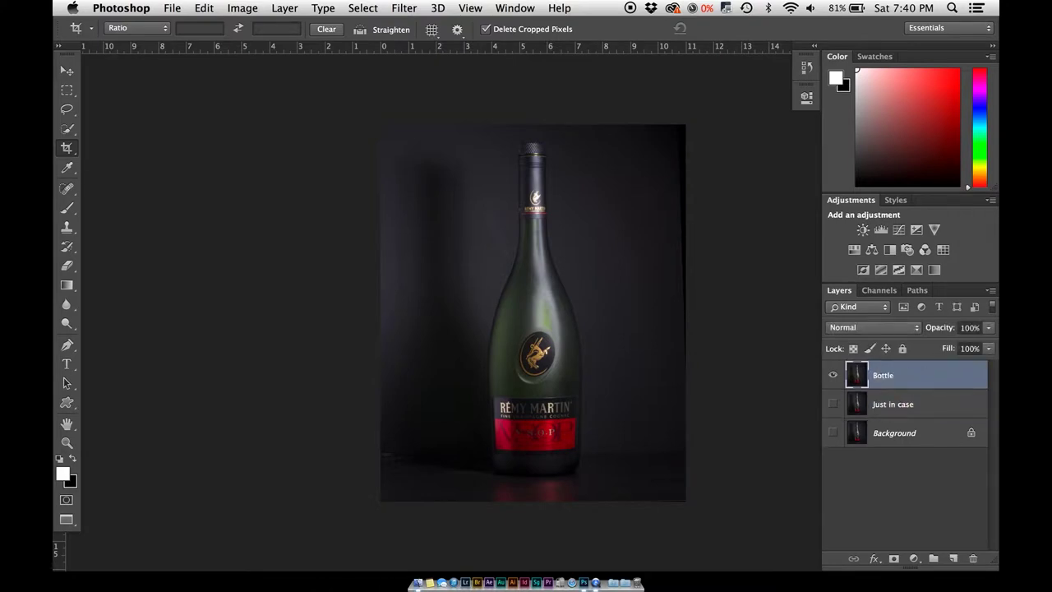
# Step: Add a Curves adjustment layer above the Bottle layer and pull the RGB curve steeply upward to brighten the whole photo
pyautogui.press('super+equal')
pyautogui.press('super+equal')
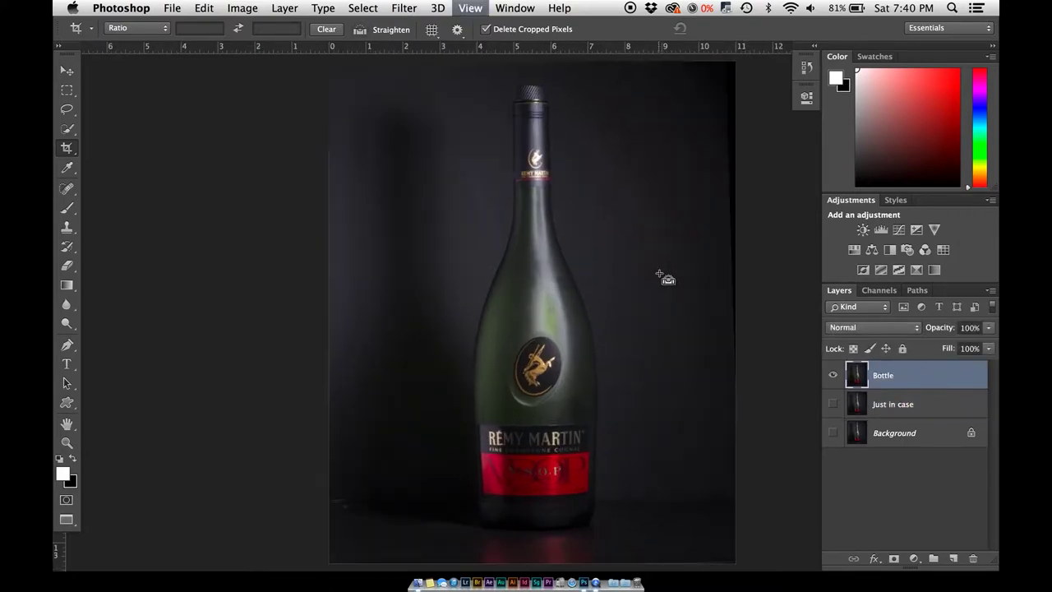
pyautogui.scroll(2, 532, 285)
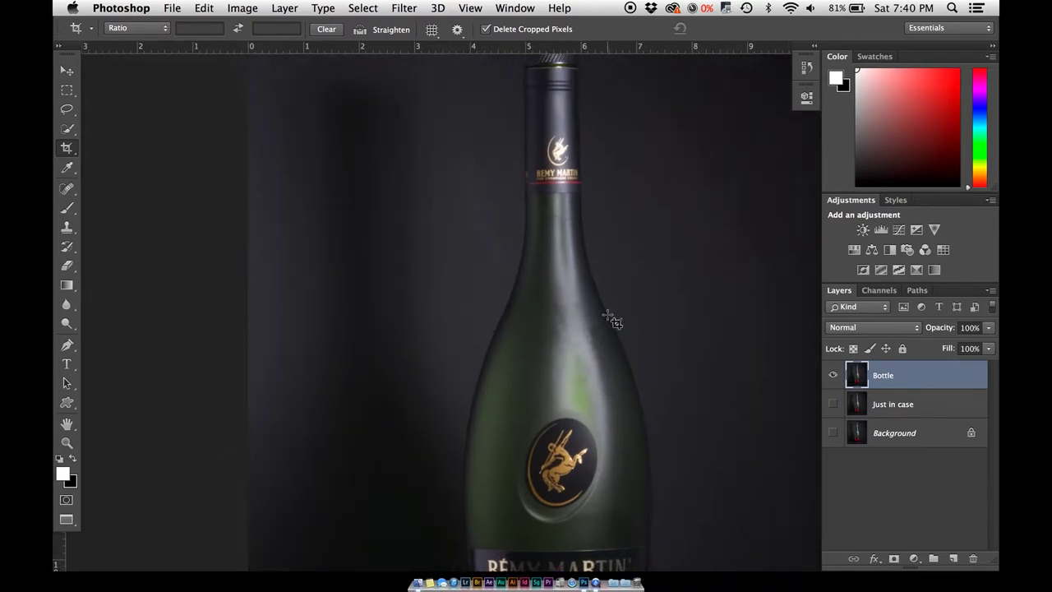
pyautogui.scroll(-10, 611, 312)
pyautogui.scroll(5, 610, 319)
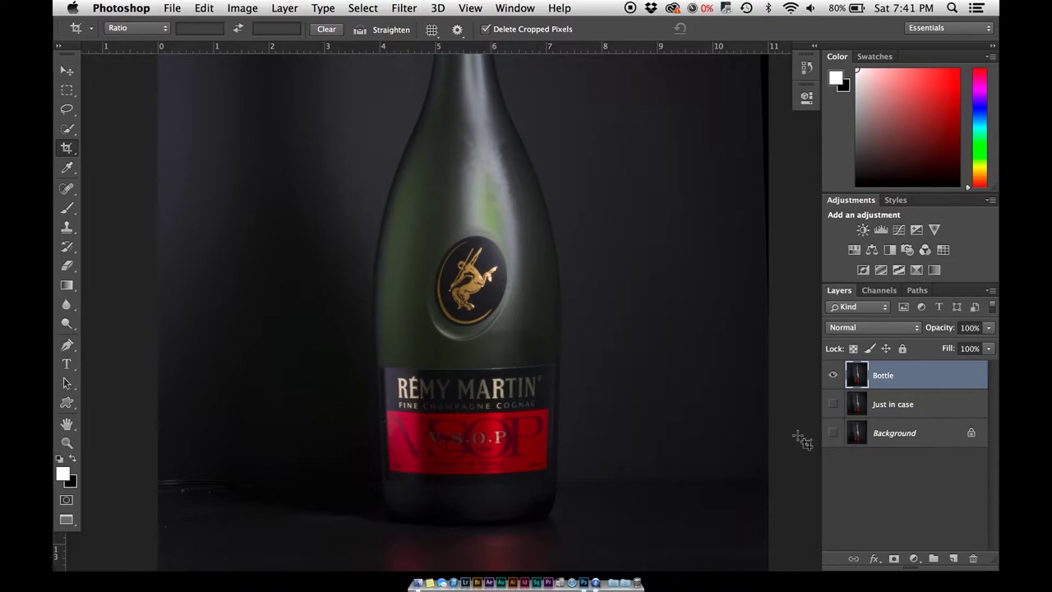
pyautogui.click(913, 559)
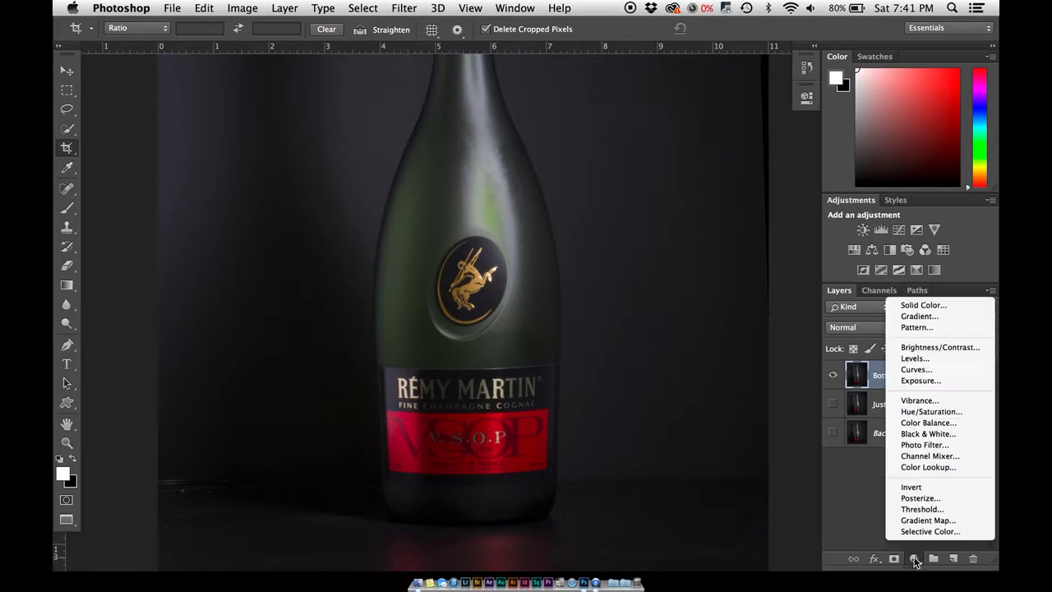
pyautogui.click(924, 369)
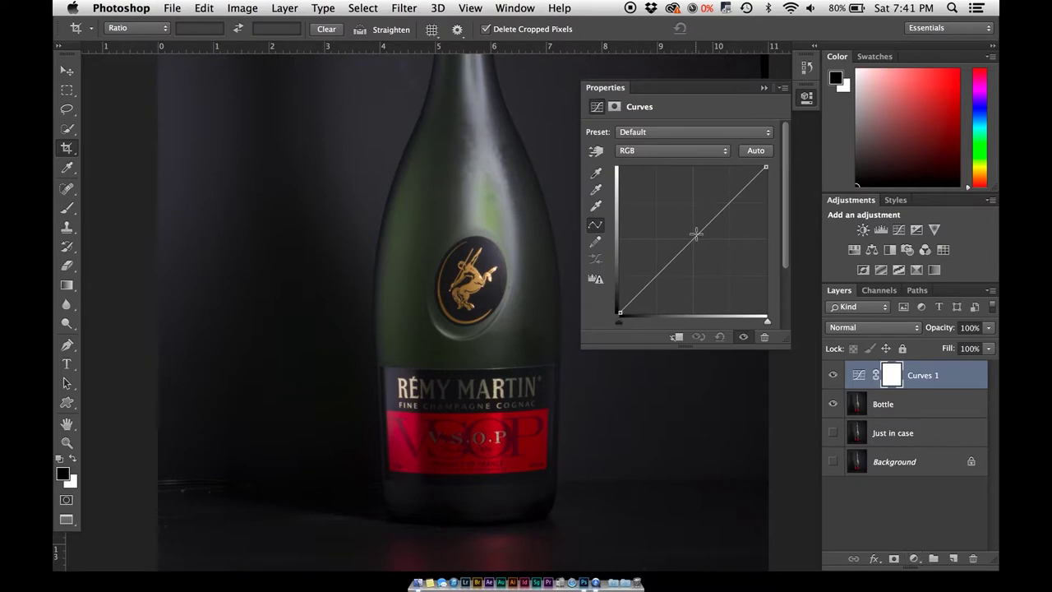
pyautogui.moveTo(695, 237); pyautogui.dragTo(650, 199)
pyautogui.scroll(2, 510, 233)
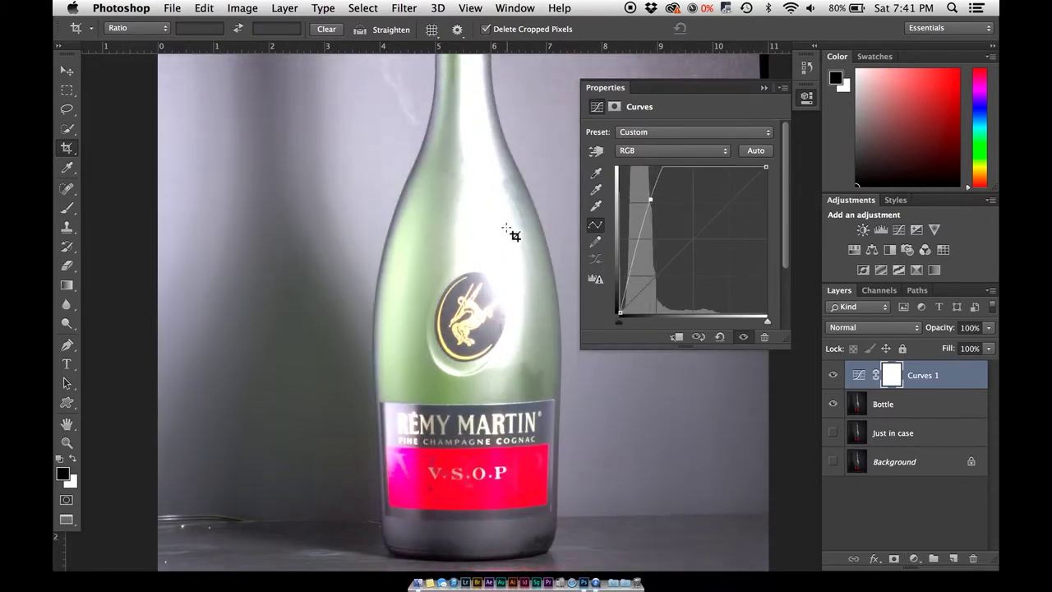
pyautogui.scroll(10, 510, 234)
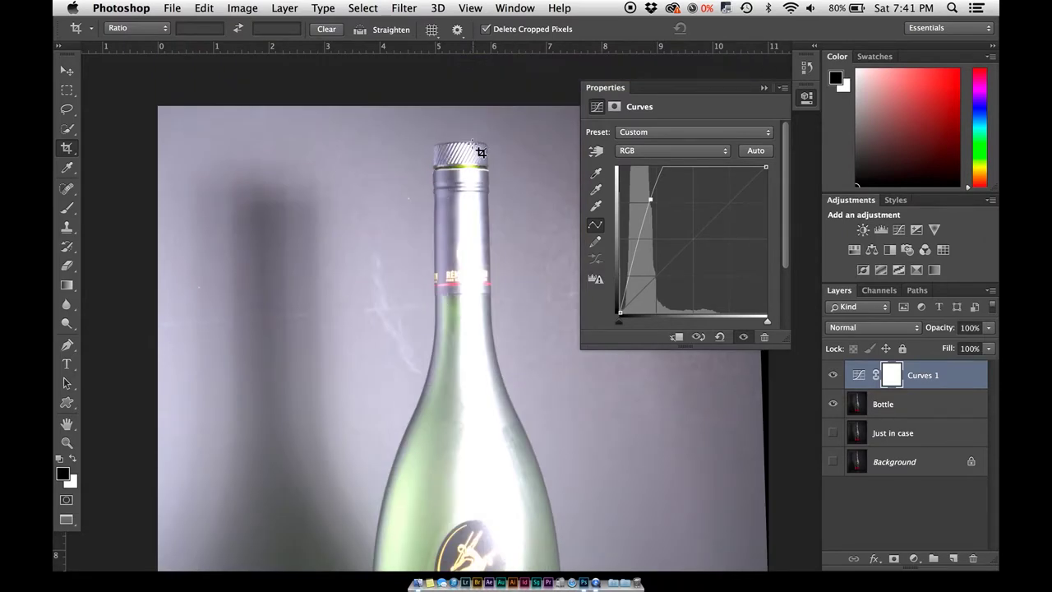
pyautogui.scroll(-10, 488, 287)
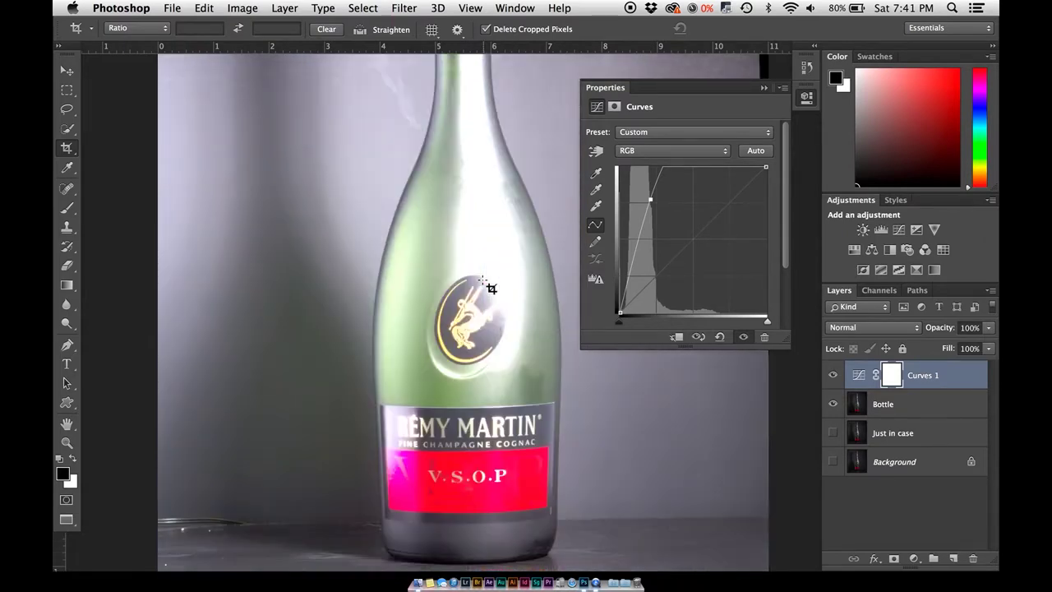
pyautogui.scroll(-4, 490, 287)
pyautogui.click(806, 99)
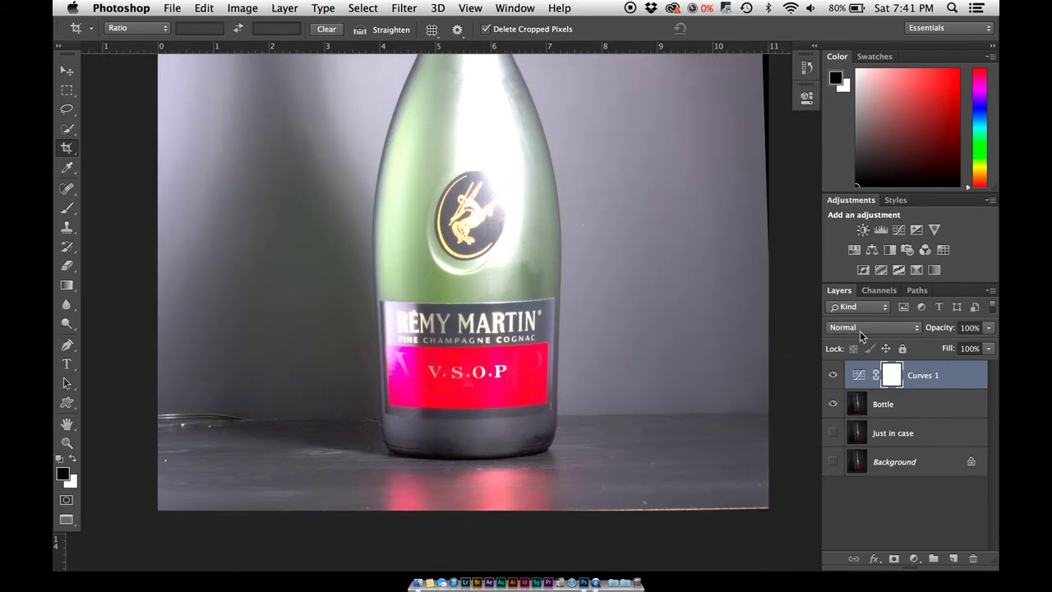
# Step: With the Bottle layer active, trace the whole bottle outline from base to cap as a closed Pen tool path
pyautogui.click(924, 402)
pyautogui.press('super+plus')
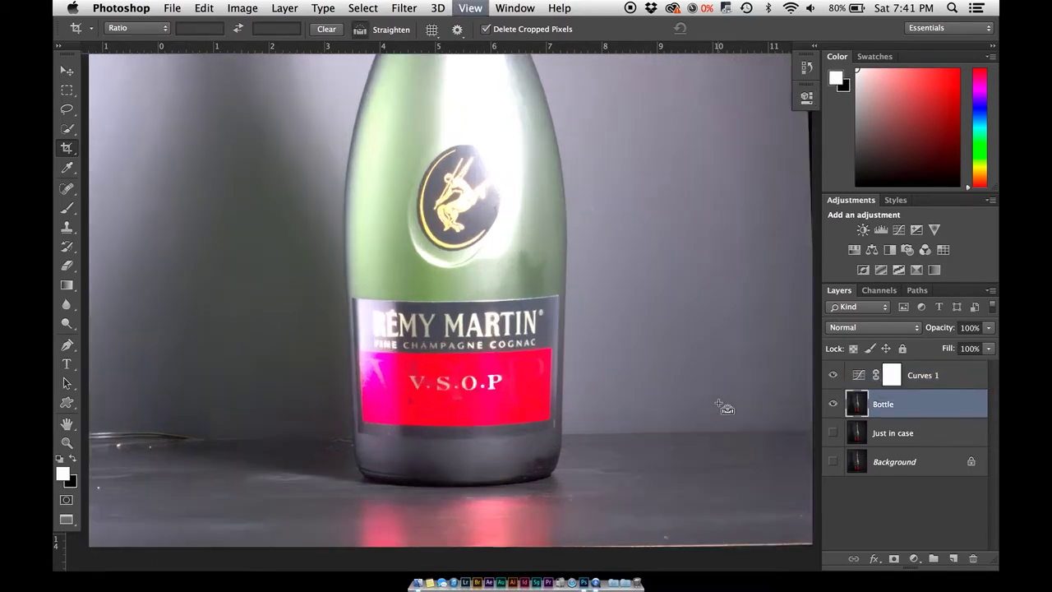
pyautogui.press('super+plus')
pyautogui.press('p')
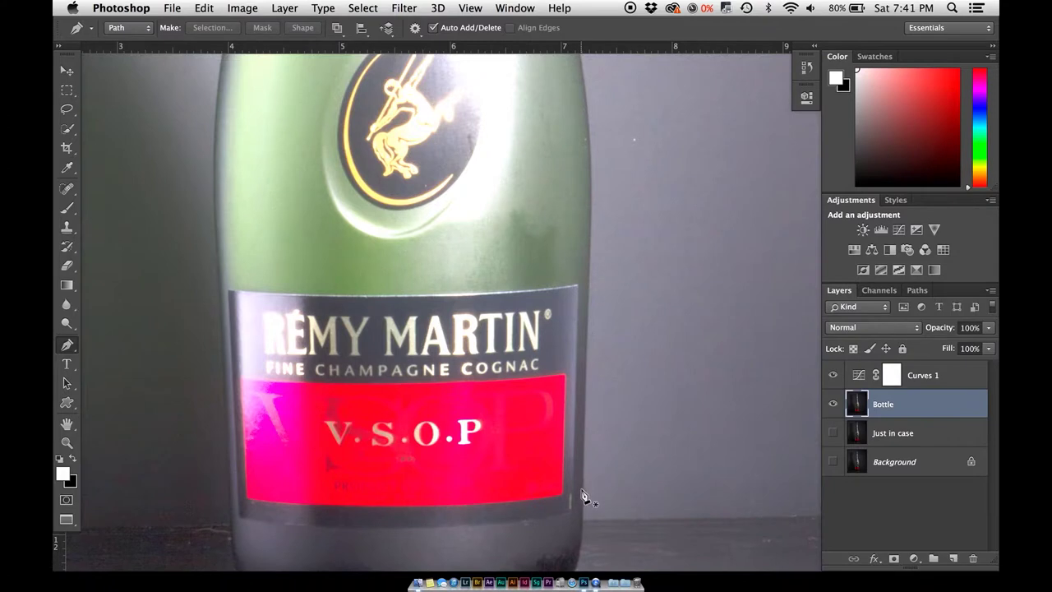
pyautogui.click(584, 495)
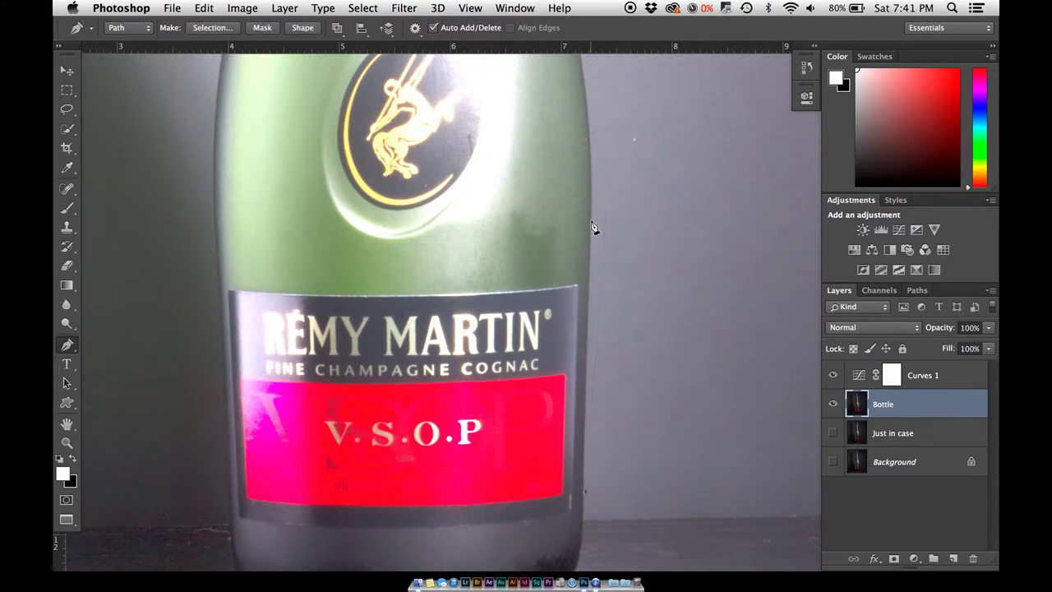
pyautogui.scroll(3, 633, 298)
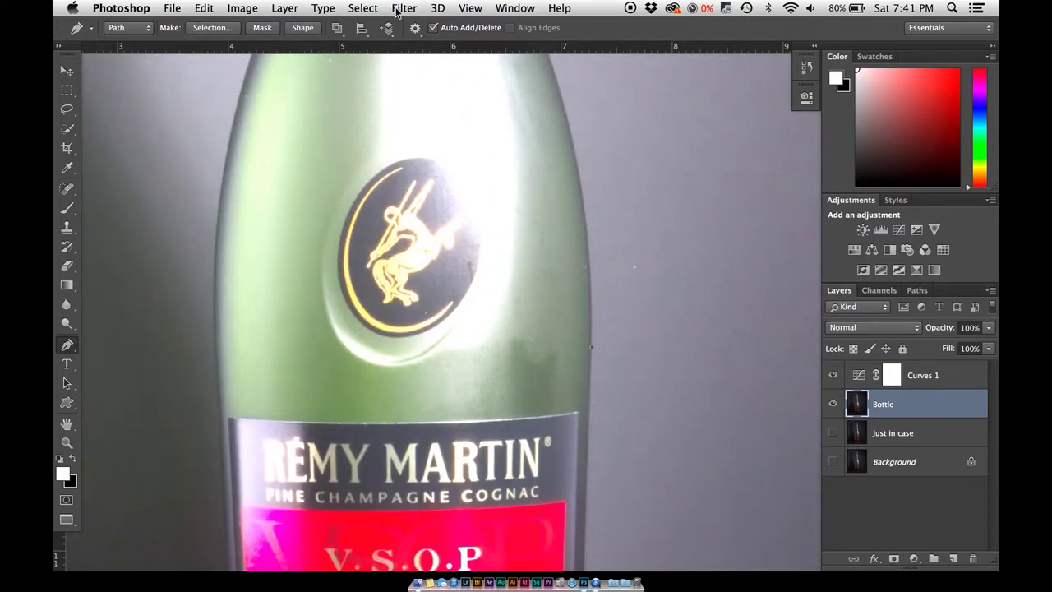
pyautogui.click(415, 30)
pyautogui.moveTo(581, 196); pyautogui.dragTo(574, 145)
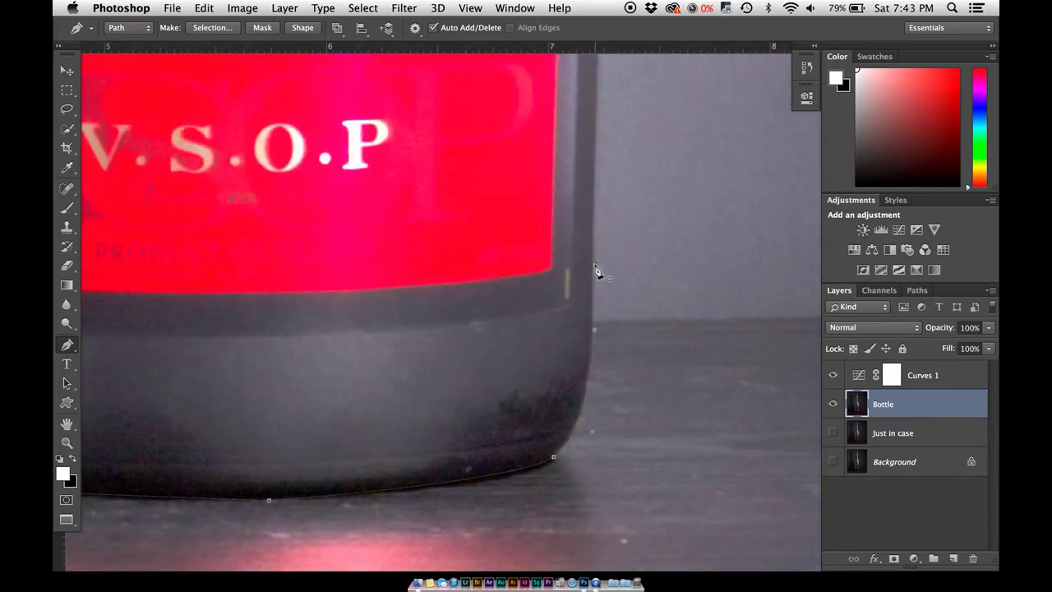
pyautogui.press('super+minus')
pyautogui.press('super+minus')
pyautogui.press('super+minus')
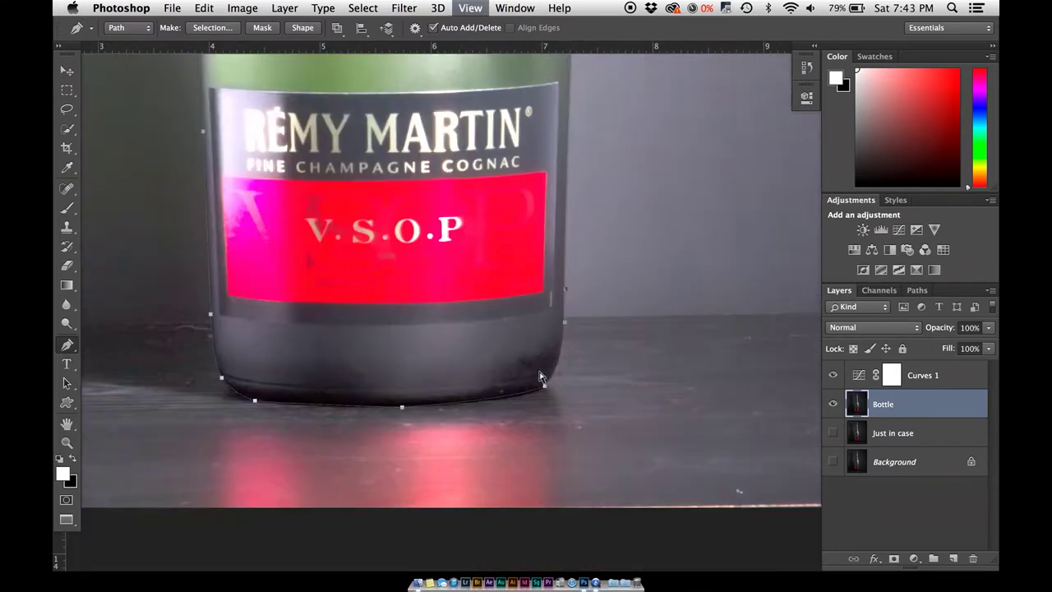
pyautogui.press('super+minus')
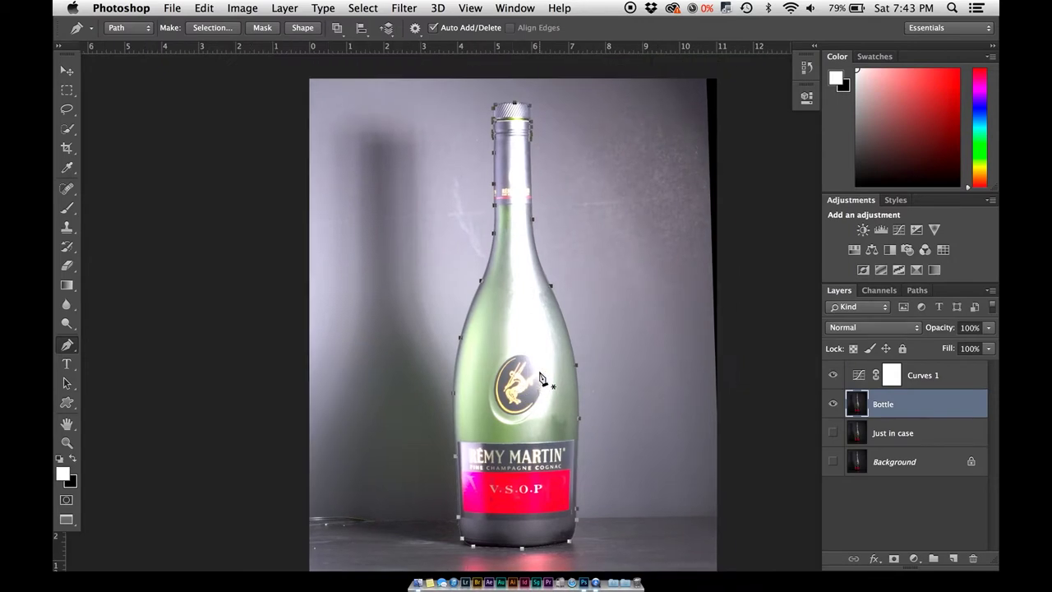
# Step: Delete the Curves 1 adjustment layer together with its layer mask
pyautogui.click(951, 388)
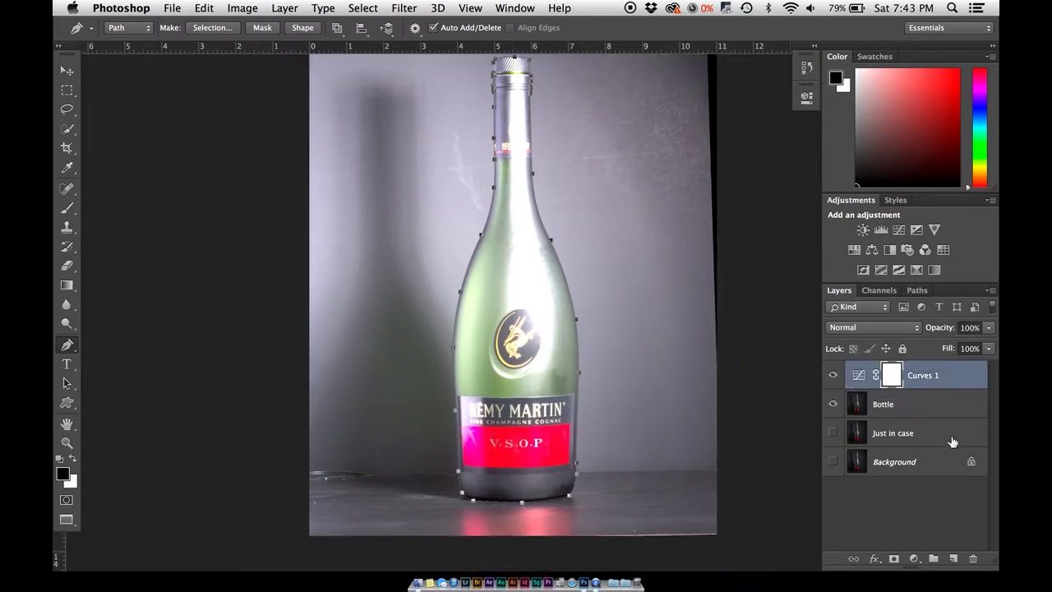
pyautogui.click(973, 559)
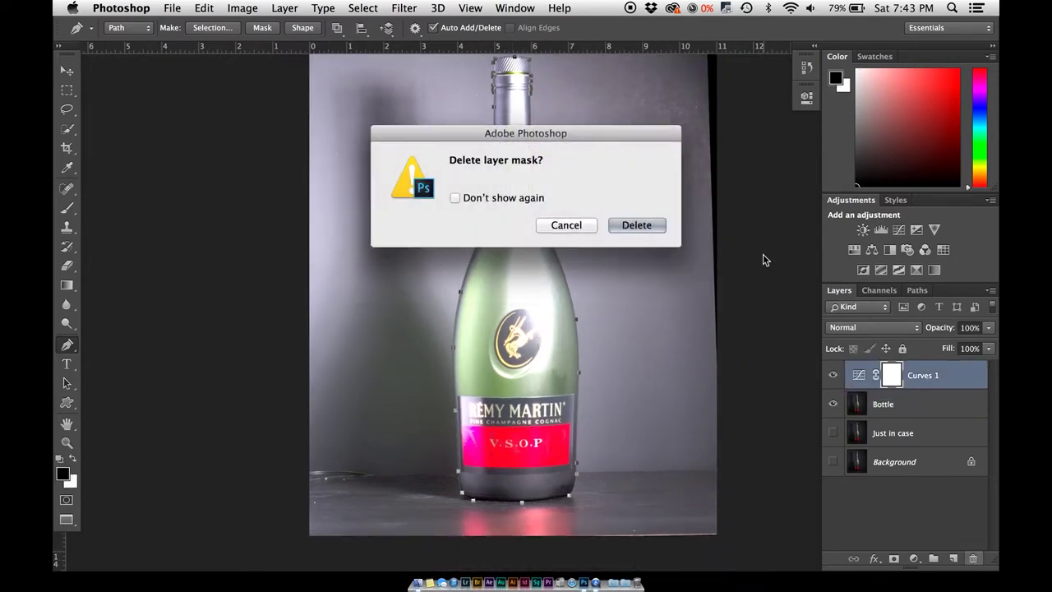
pyautogui.click(633, 225)
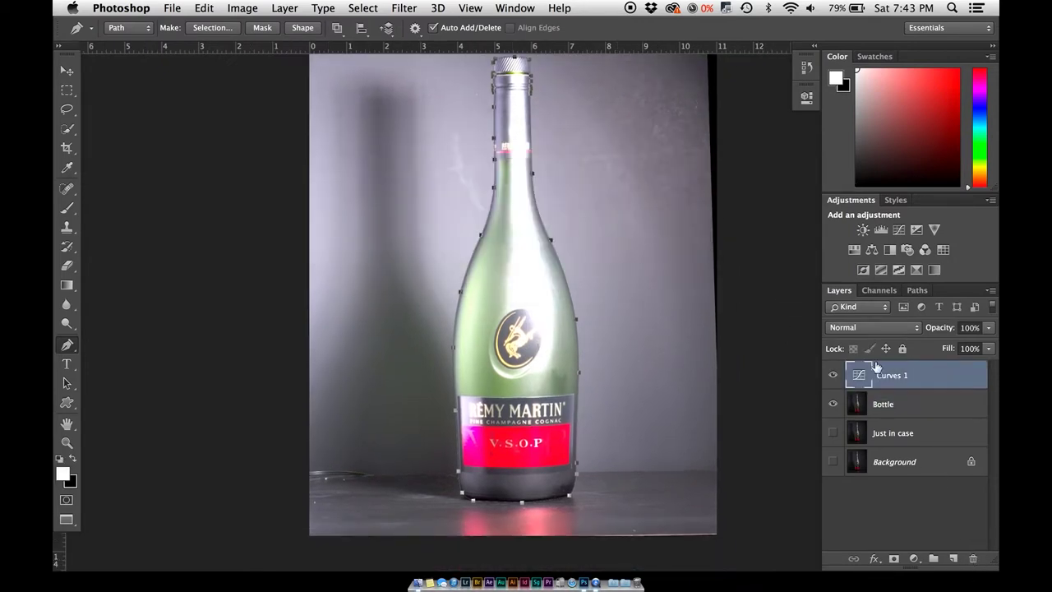
pyautogui.click(973, 559)
pyautogui.click(637, 225)
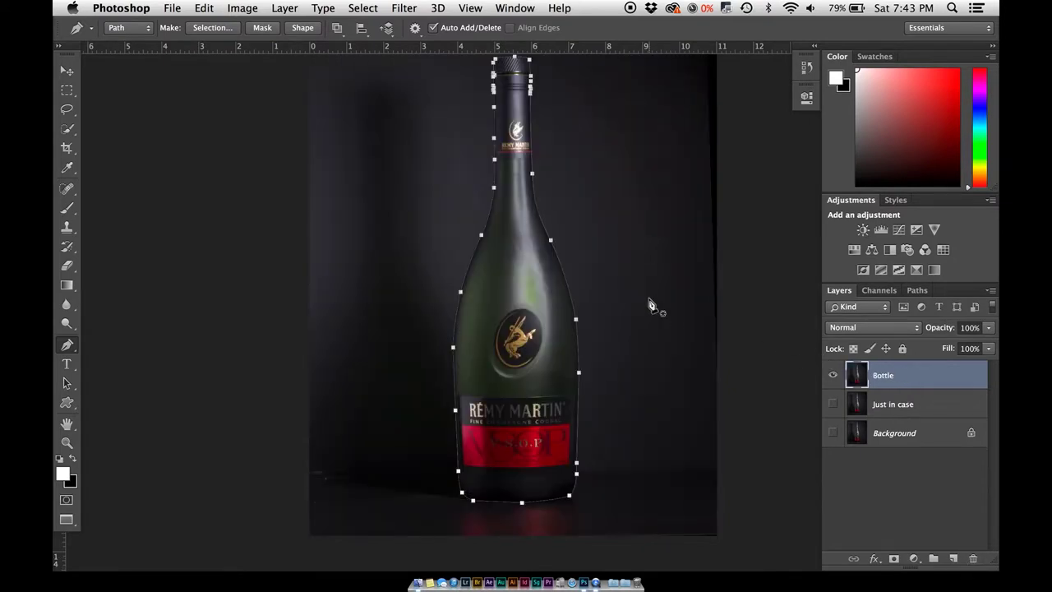
# Step: Convert the bottle path into a selection and add it as a layer mask on the Bottle layer to hide the surroundings
pyautogui.press('super+Return')
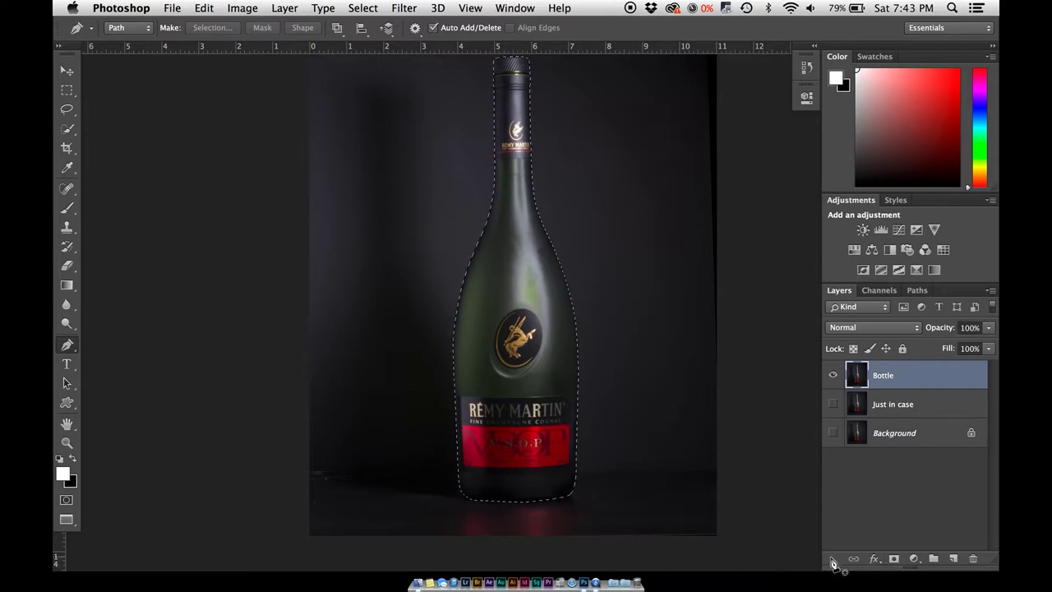
pyautogui.click(893, 558)
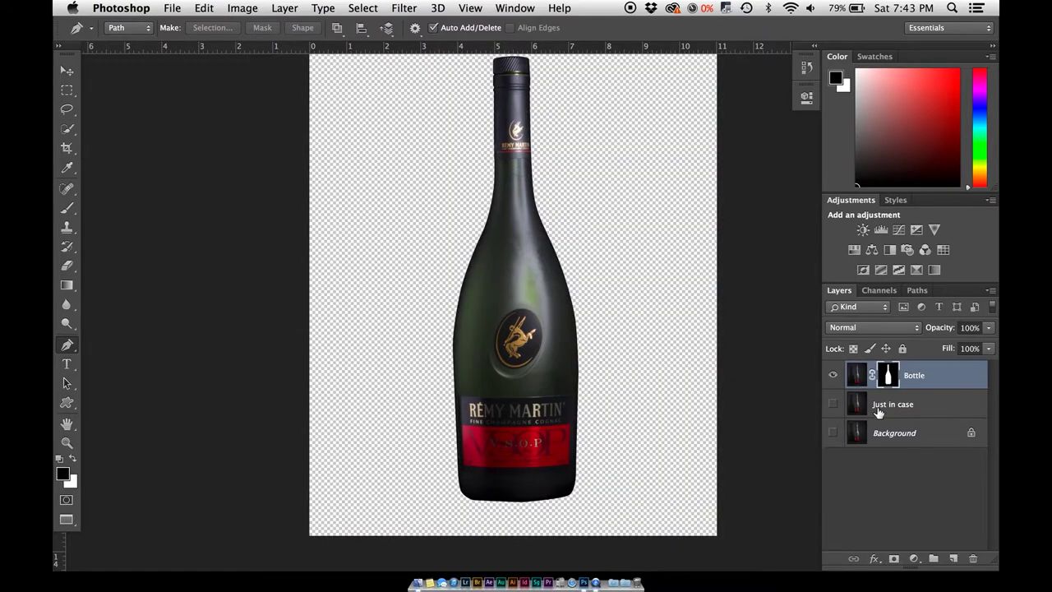
pyautogui.press('super+minus')
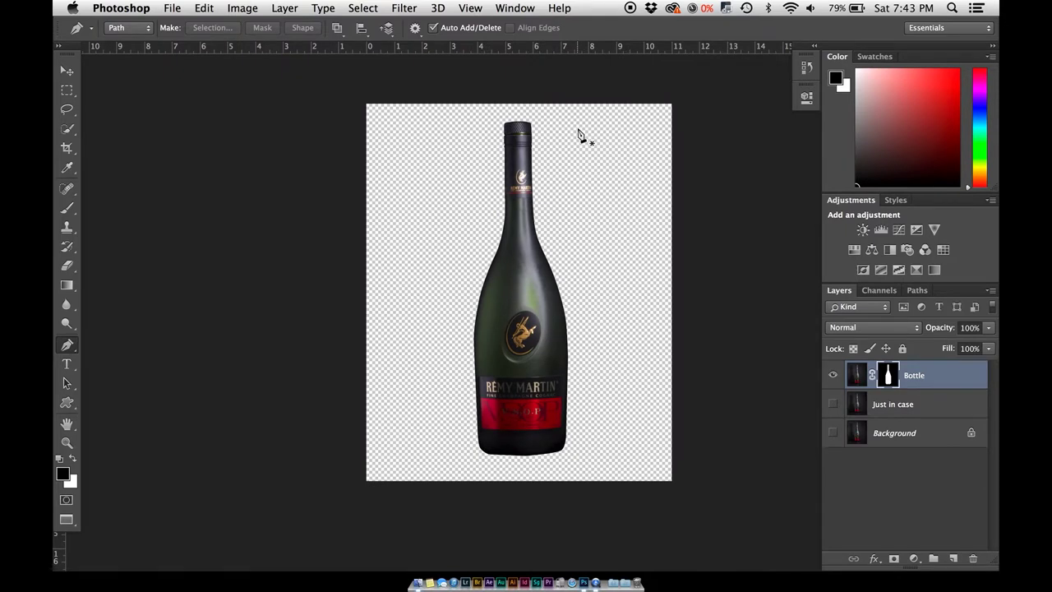
pyautogui.press('super+plus')
pyautogui.press('super+plus')
pyautogui.press('super+0')
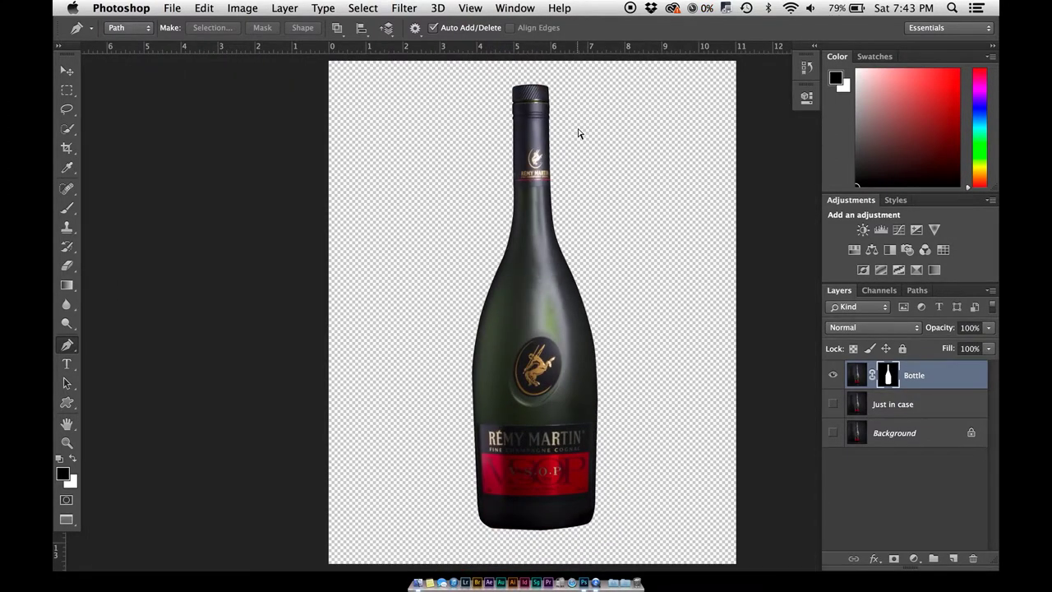
pyautogui.press('super+minus')
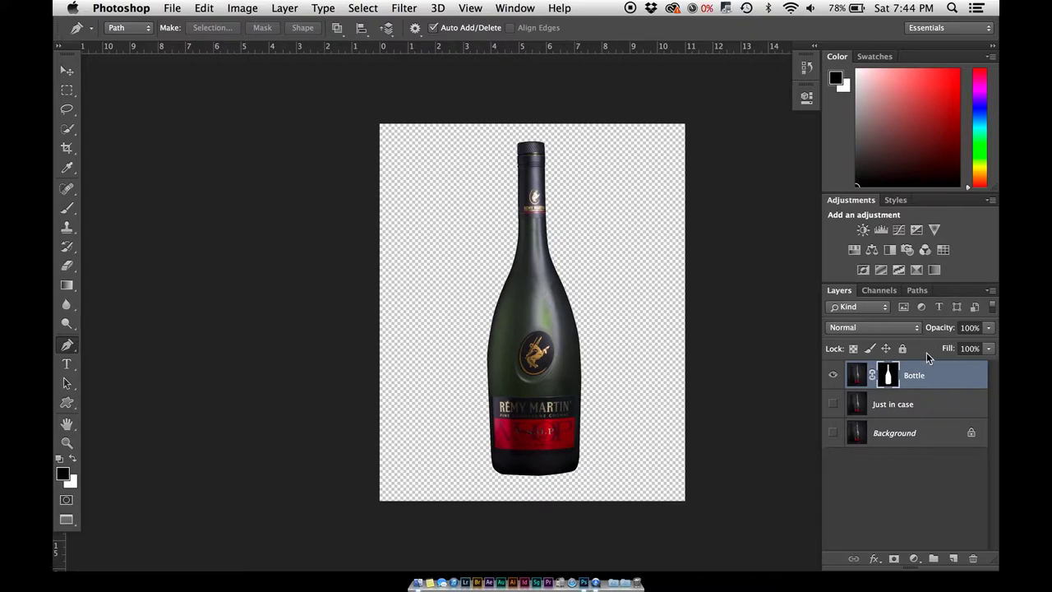
# Step: Create a new empty layer above the Bottle layer and load the bottle mask as a selection
pyautogui.click(924, 418)
pyautogui.click(933, 379)
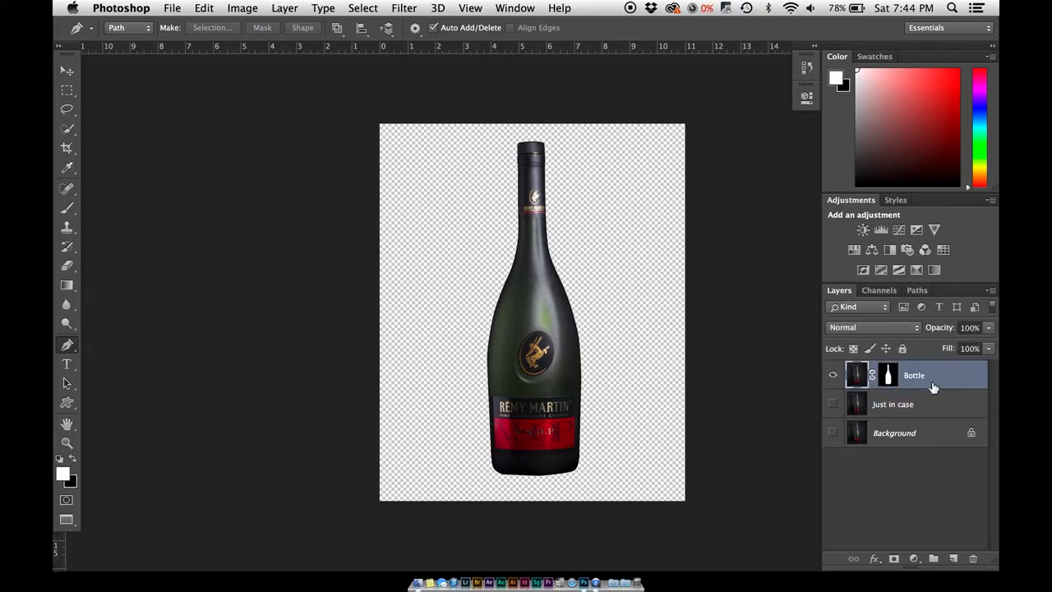
pyautogui.click(954, 559)
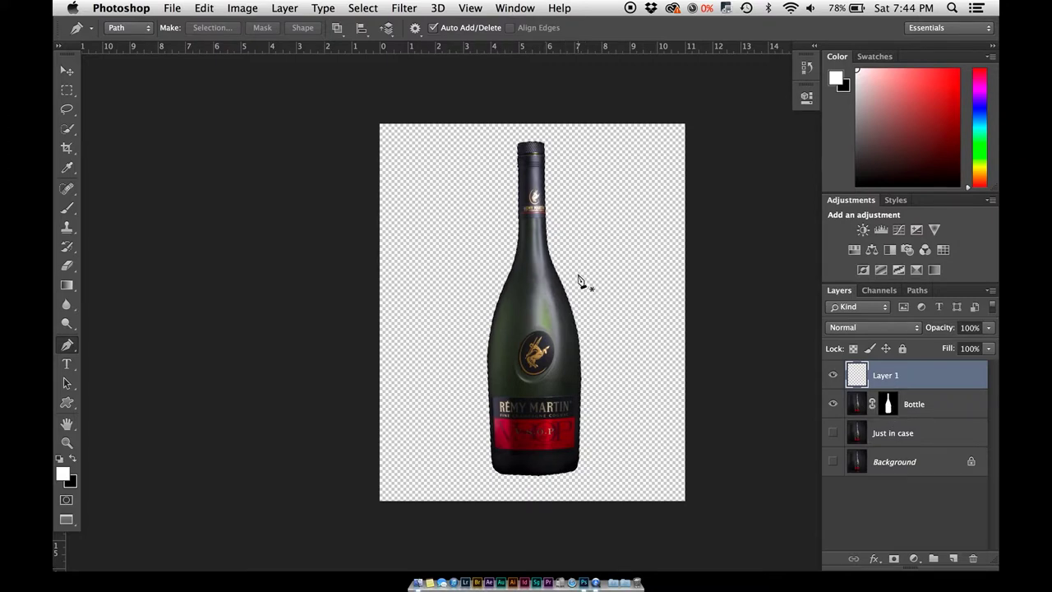
# Step: Examine the reflections and edges on the bottle's body and neck, up close and as a whole
pyautogui.press('super+plus')
pyautogui.press('super+plus')
pyautogui.press('super+plus')
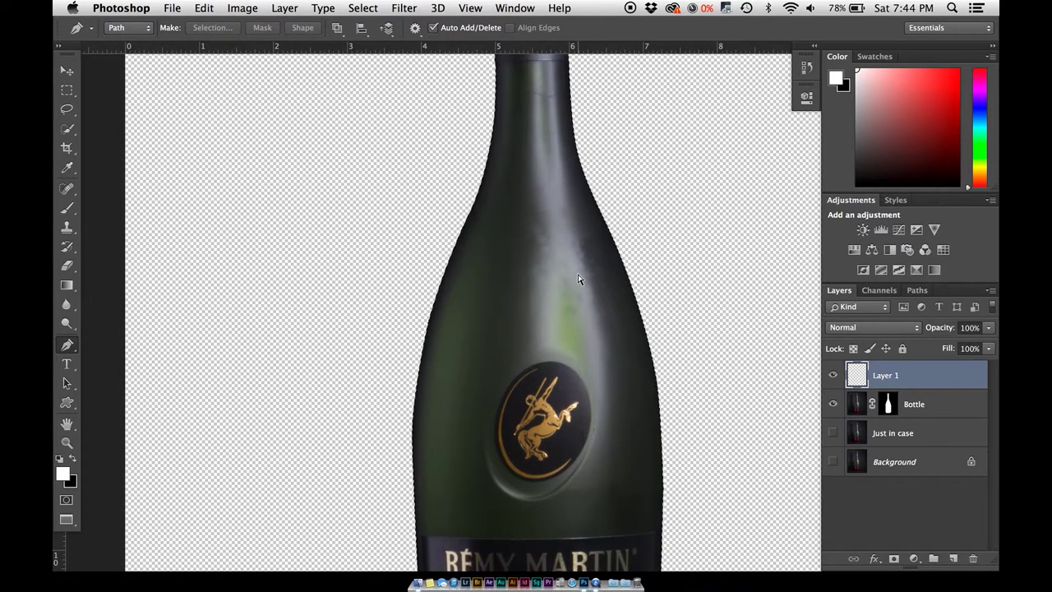
pyautogui.press('super+plus')
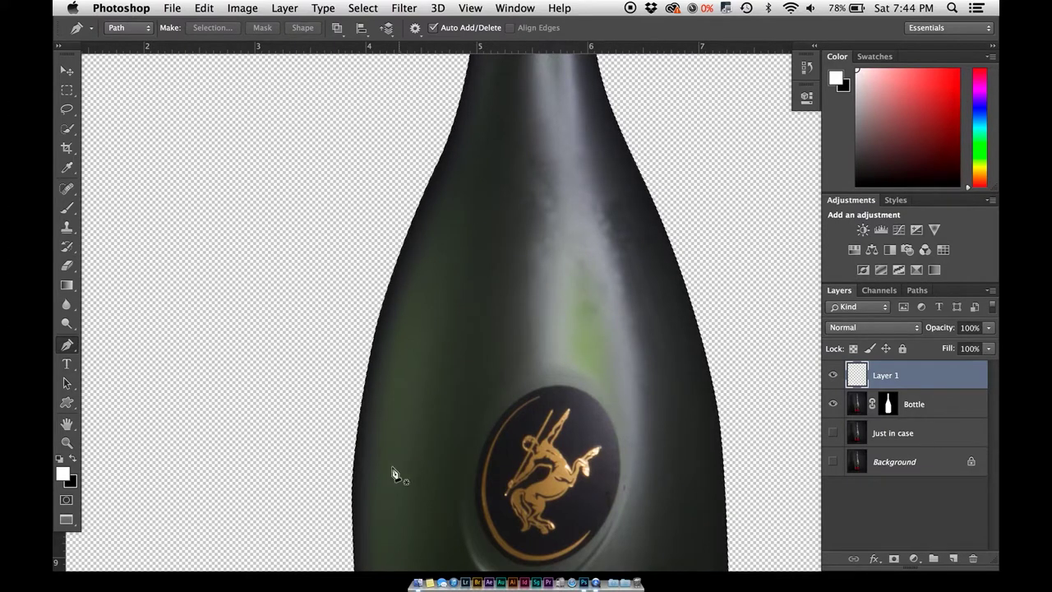
pyautogui.press('super+minus')
pyautogui.press('super+minus')
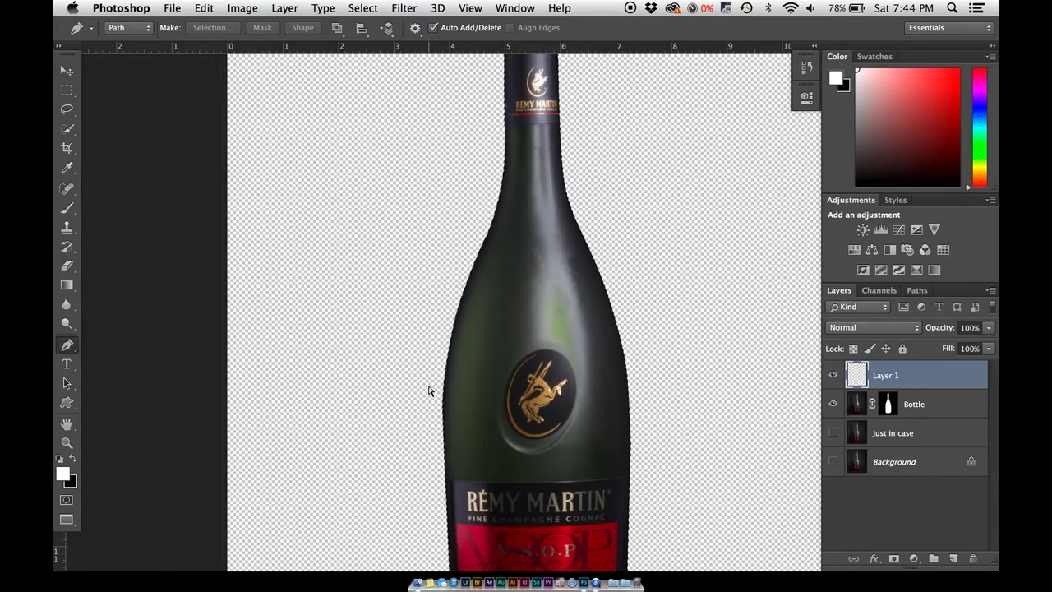
pyautogui.press('super+plus')
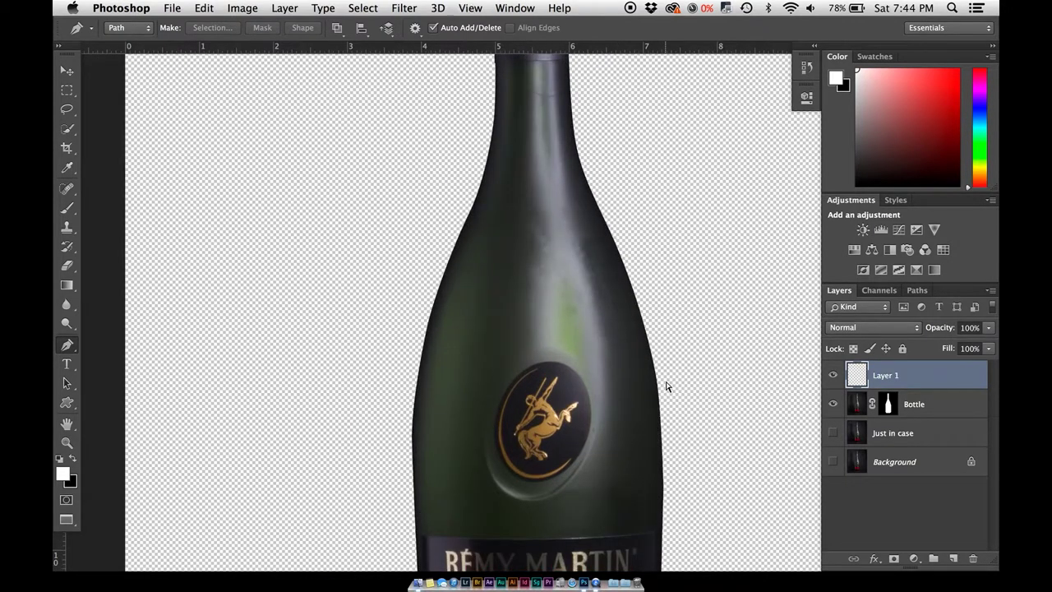
pyautogui.press('super+plus')
pyautogui.press('super+minus')
pyautogui.press('super+minus')
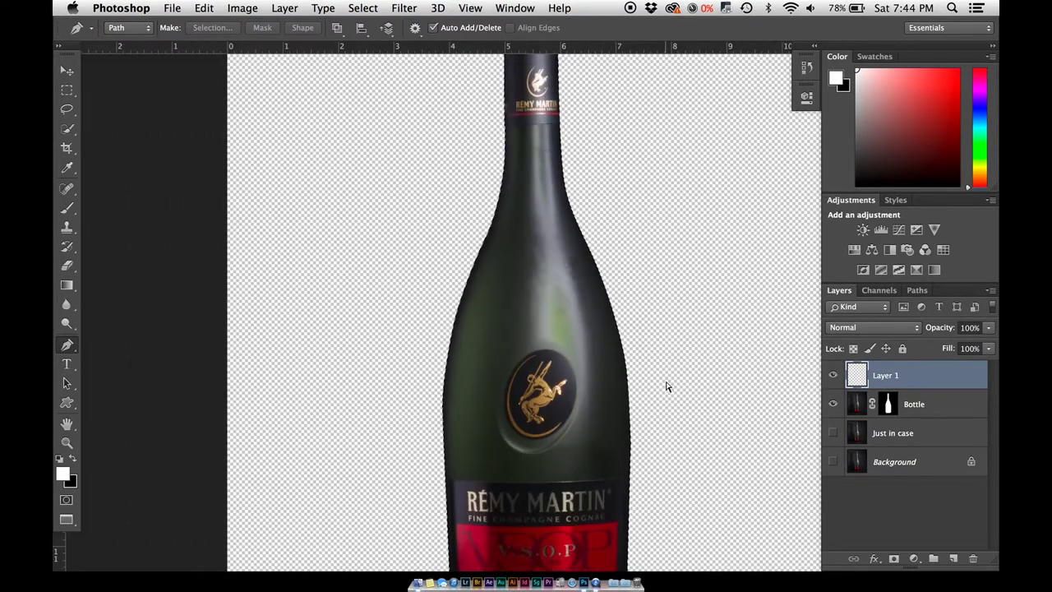
pyautogui.press('super+minus')
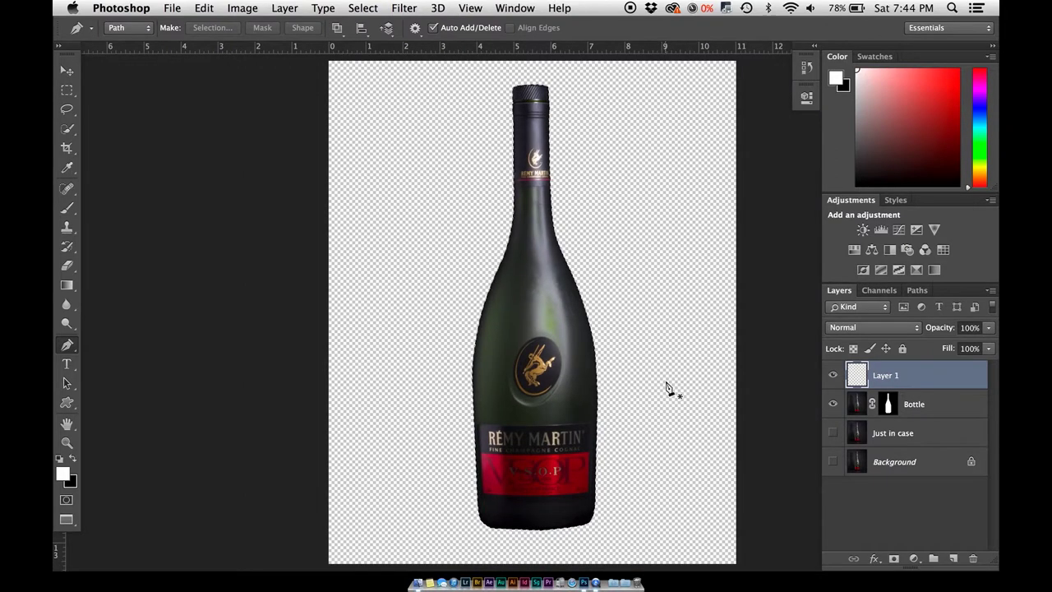
# Step: Sample a pale grey-green from the highlight above the emblem and fill the bottle selection on Layer 1 with it
pyautogui.press('i')
pyautogui.press('super+plus')
pyautogui.press('super+plus')
pyautogui.press('super+plus')
pyautogui.press('super+plus')
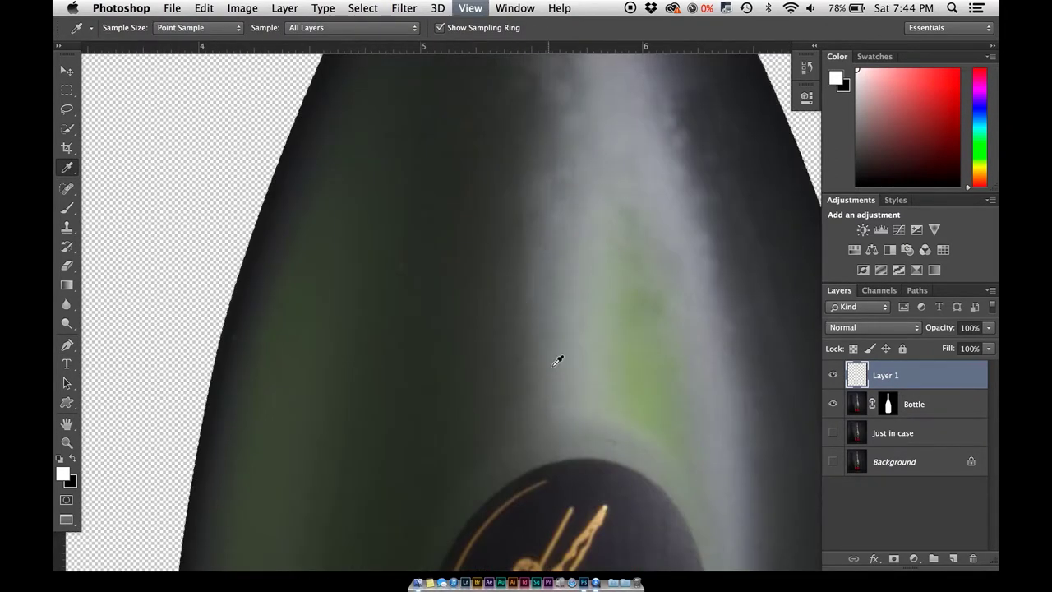
pyautogui.click(601, 268)
pyautogui.moveTo(600, 272)
pyautogui.mouseDown()
pyautogui.moveTo(621, 287)
pyautogui.moveTo(630, 277)
pyautogui.mouseUp()
pyautogui.press('super+minus')
pyautogui.press('super+minus')
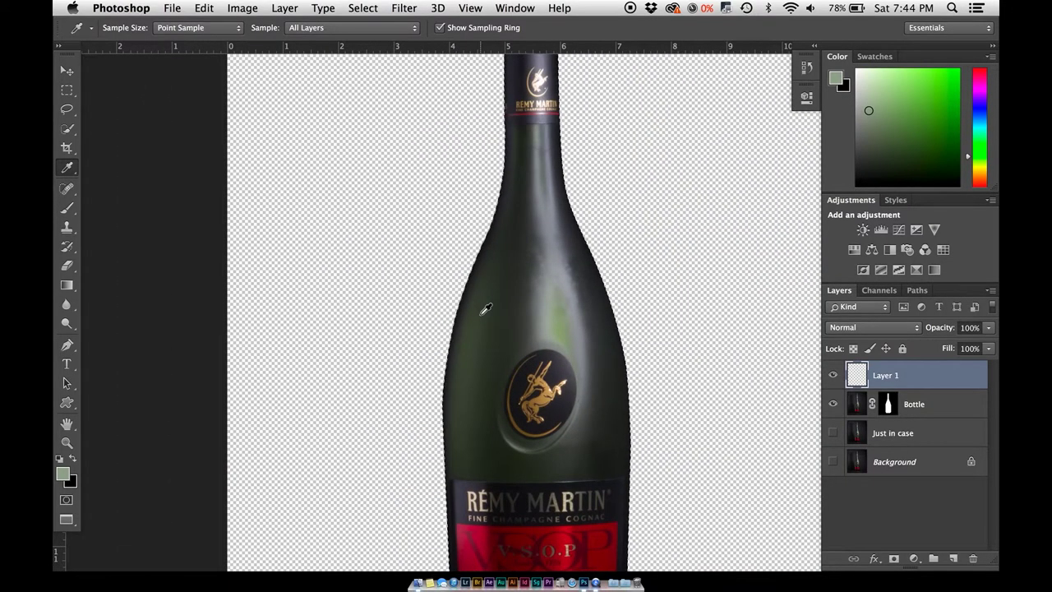
pyautogui.hotkey('alt', 'BackSpace')
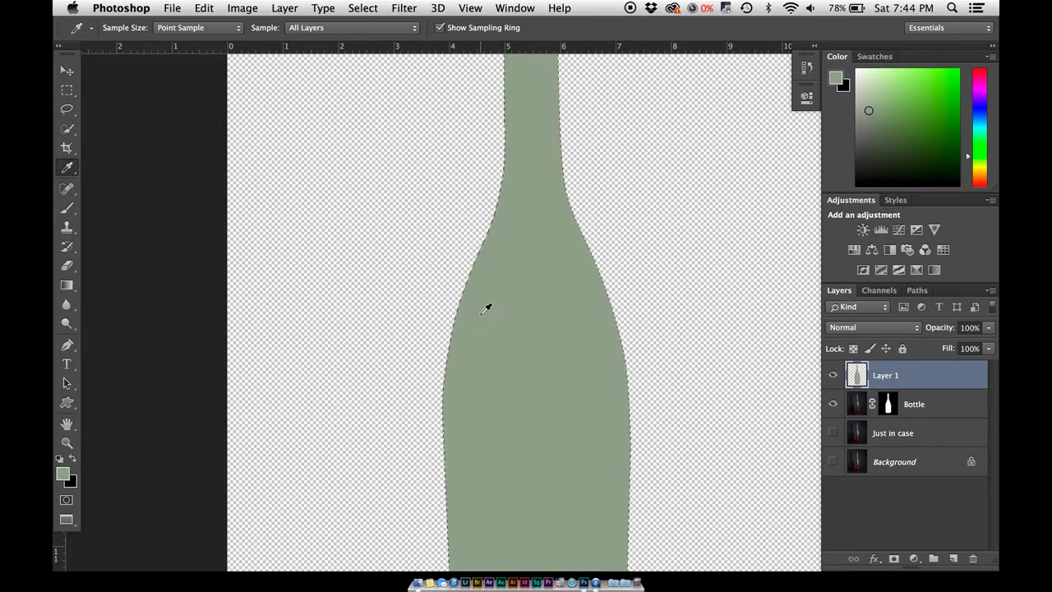
# Step: Shift the bottle selection to the left, delete the fill inside it to leave a strip along the bottle's right edge, and deselect
pyautogui.press('m')
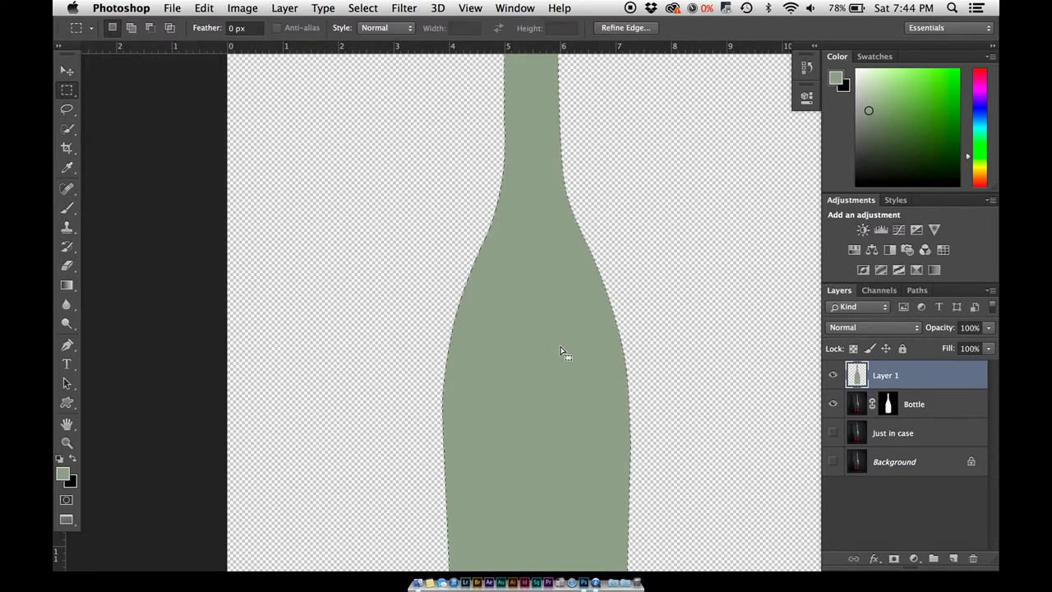
pyautogui.press('shift')
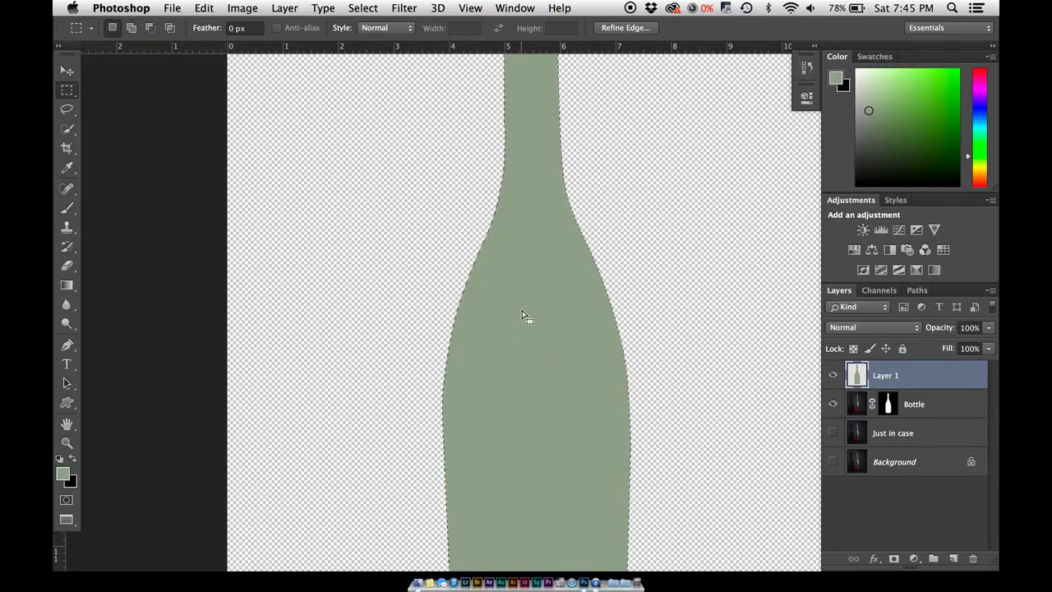
pyautogui.moveTo(522, 310); pyautogui.dragTo(497, 318)
pyautogui.press('Delete')
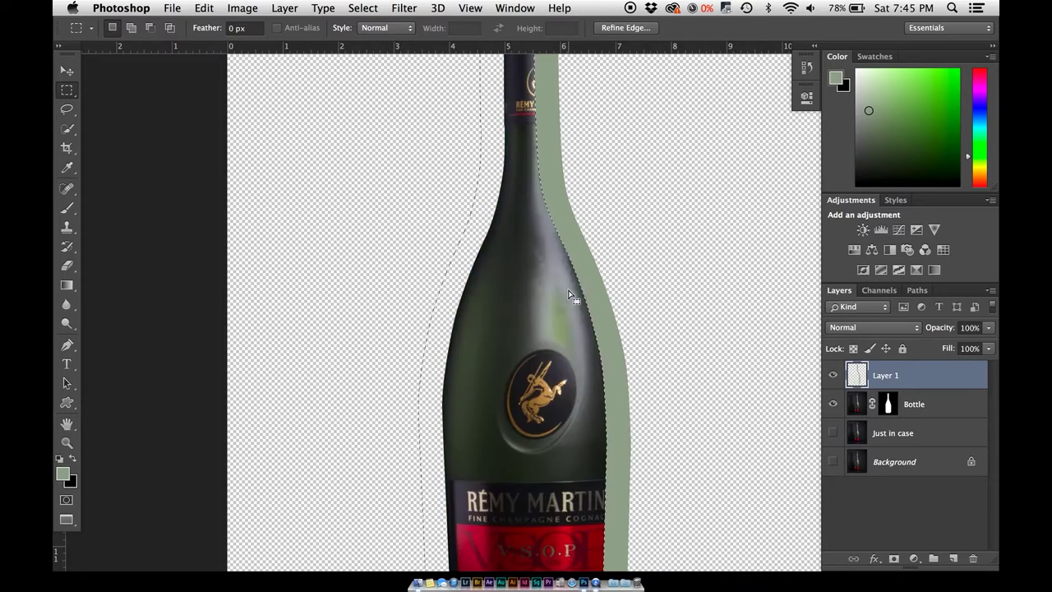
pyautogui.press('super+d')
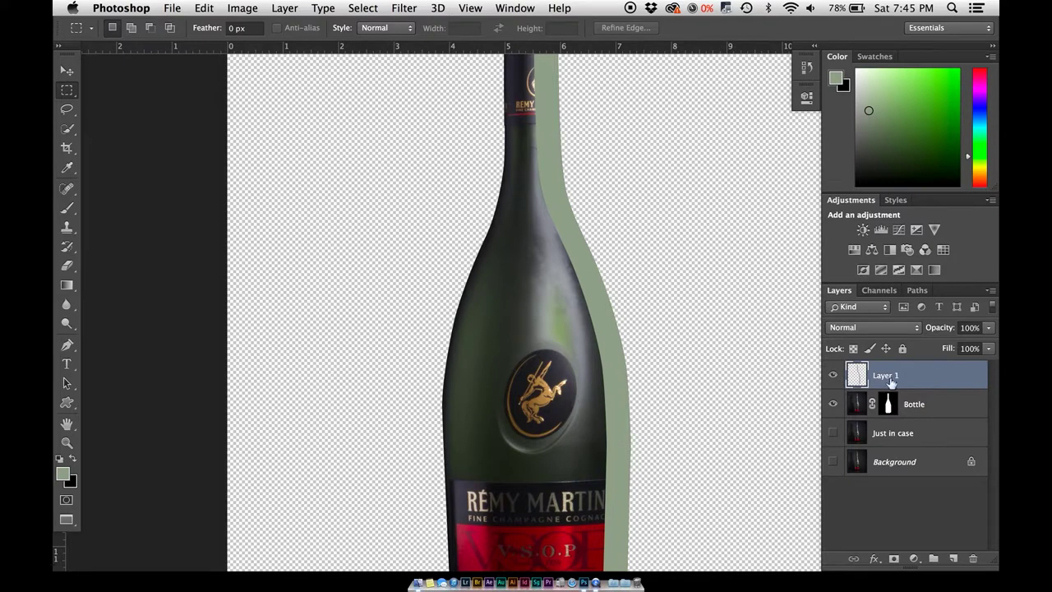
# Step: Set the blend mode of the green strip layer, Layer 1, to Screen
pyautogui.click(875, 328)
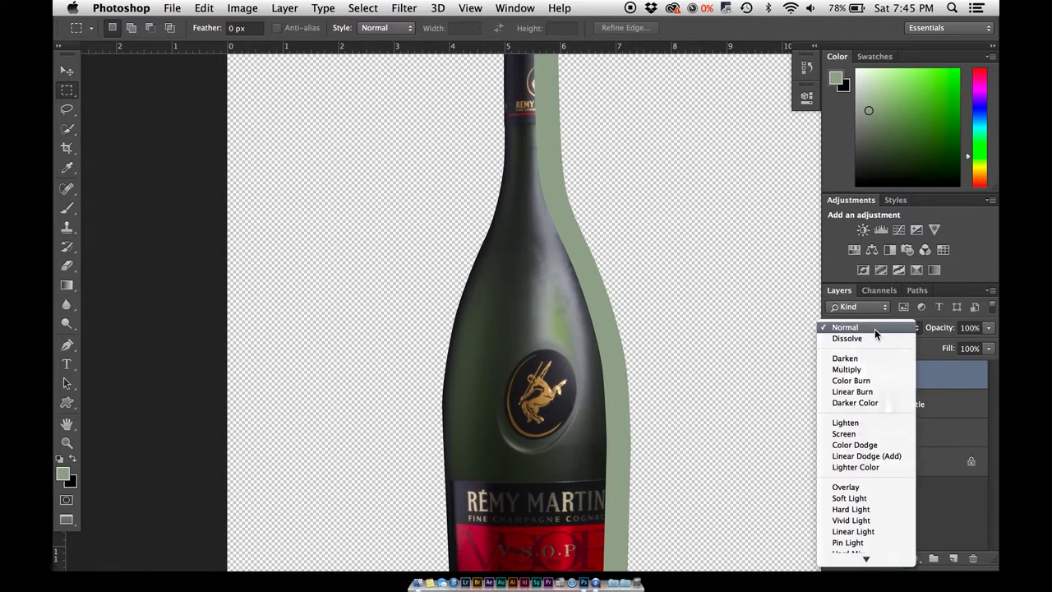
pyautogui.click(862, 434)
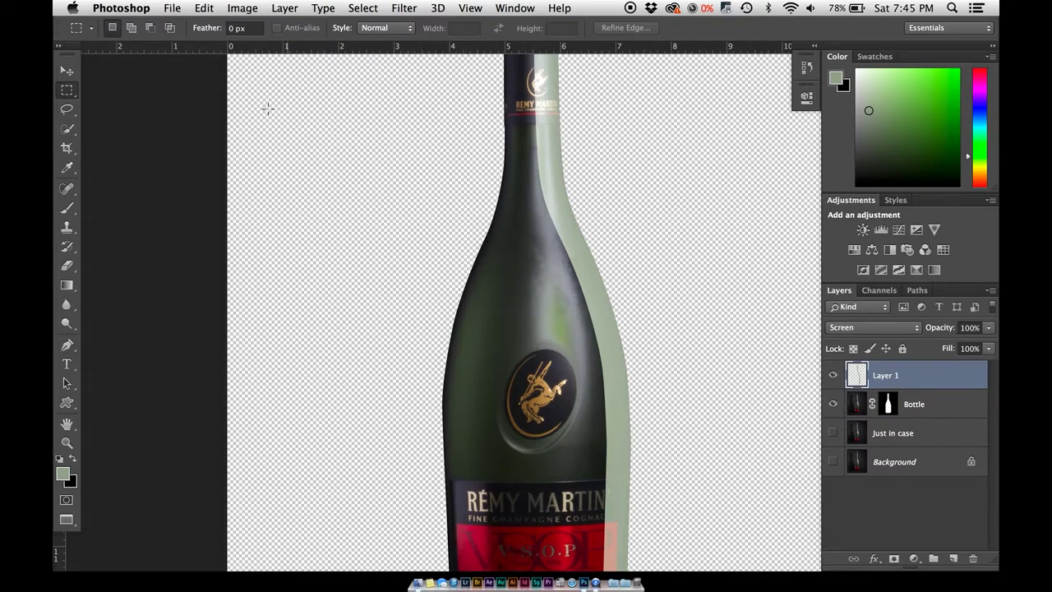
# Step: Apply a Gaussian Blur with a 45.8-pixel radius to the green highlight strip on Layer 1
pyautogui.click(415, 10)
pyautogui.moveTo(444, 172)
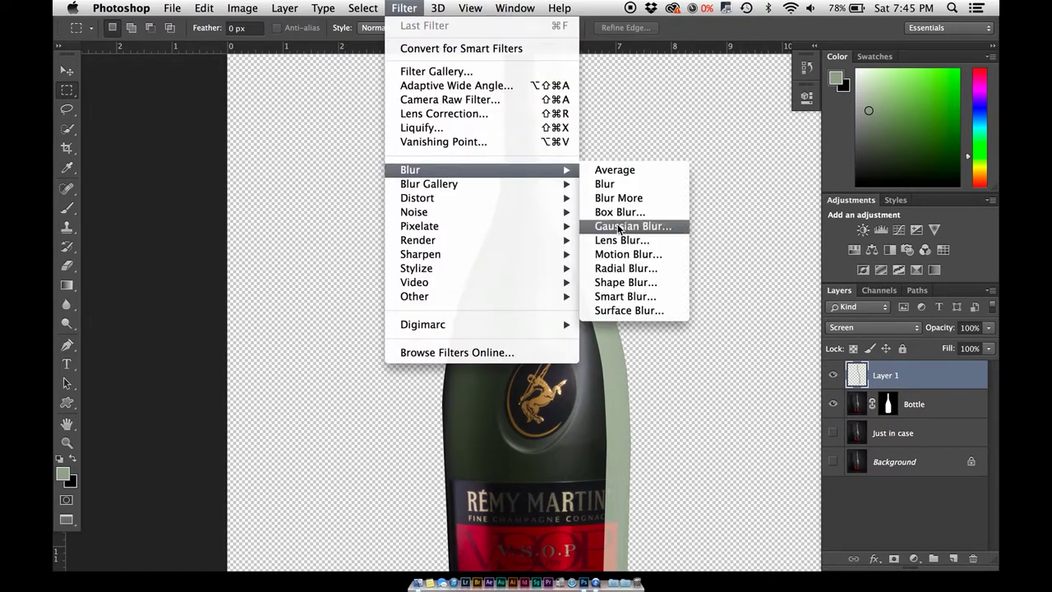
pyautogui.click(636, 226)
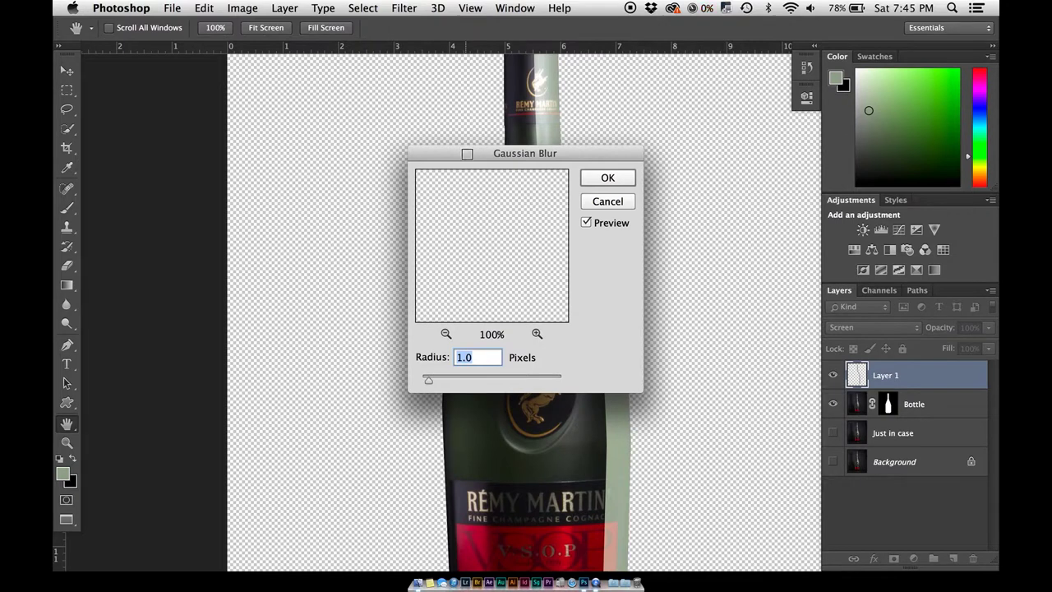
pyautogui.moveTo(467, 154); pyautogui.dragTo(718, 135)
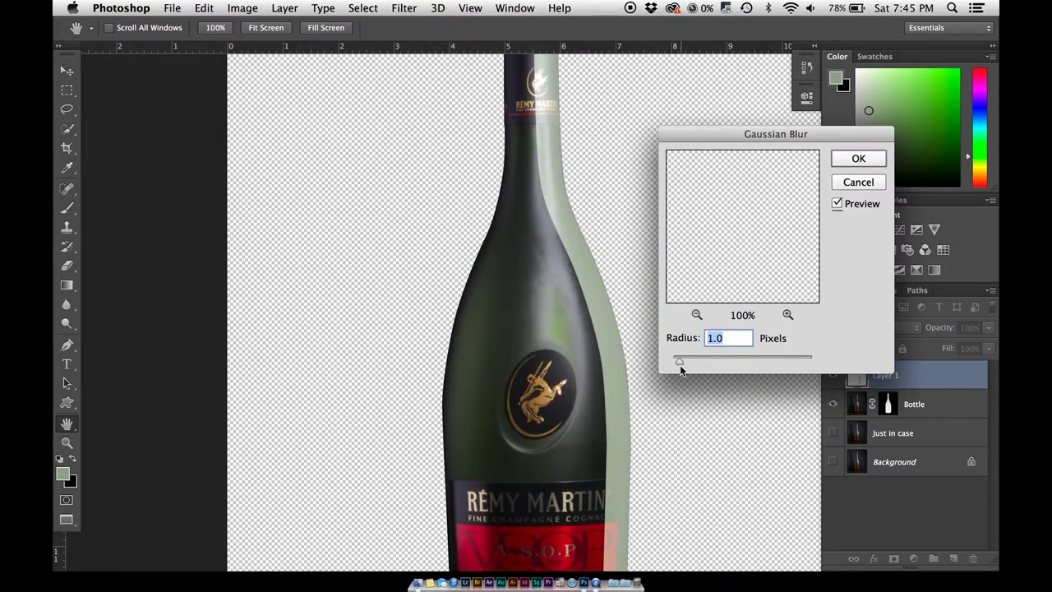
pyautogui.moveTo(680, 361); pyautogui.dragTo(752, 359)
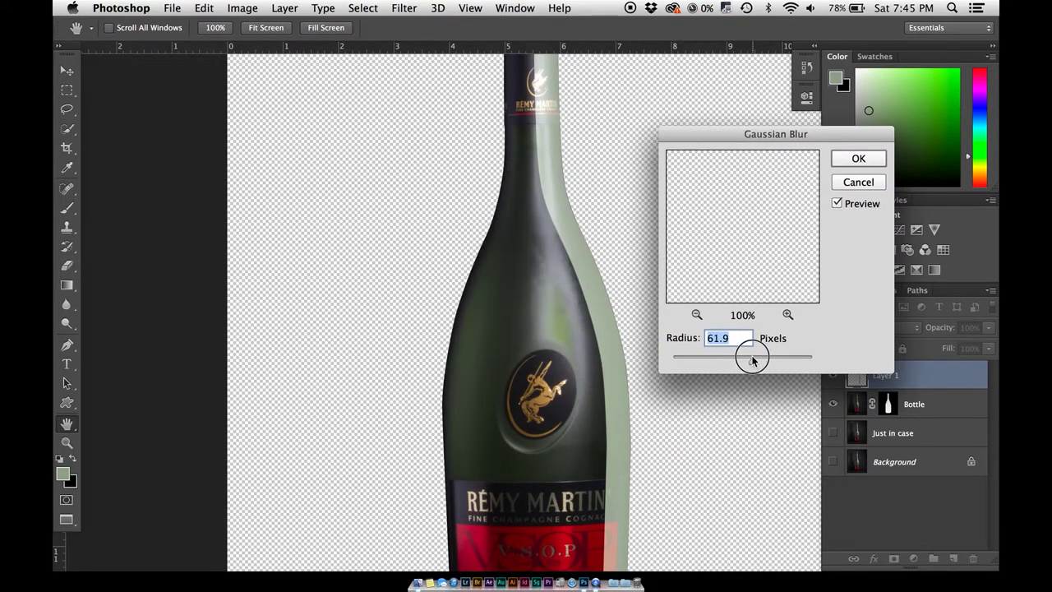
pyautogui.moveTo(752, 358)
pyautogui.mouseDown()
pyautogui.moveTo(733, 363)
pyautogui.moveTo(748, 364)
pyautogui.mouseUp()
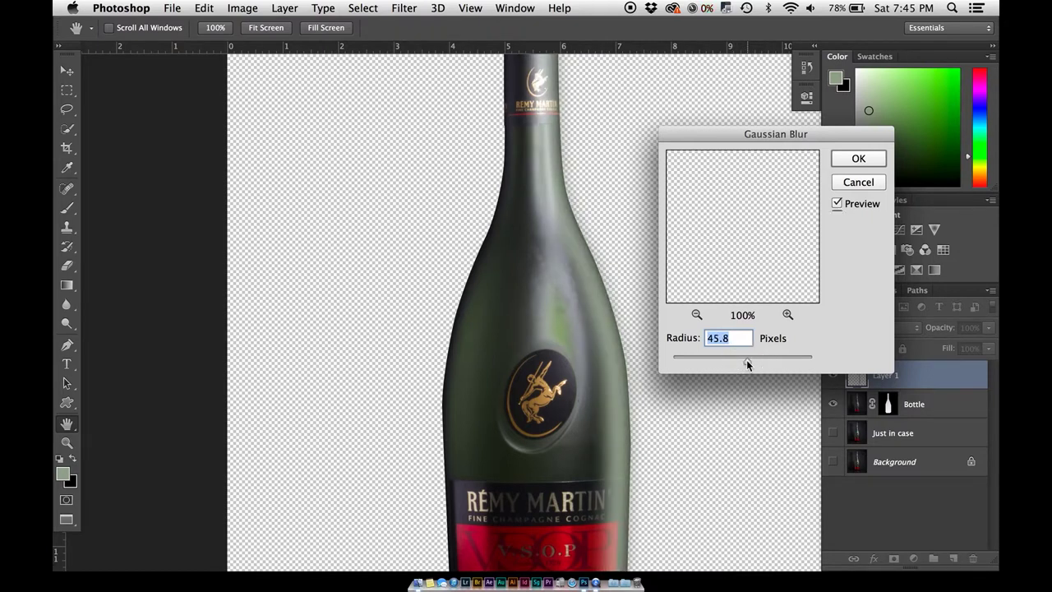
pyautogui.click(858, 159)
pyautogui.press('m')
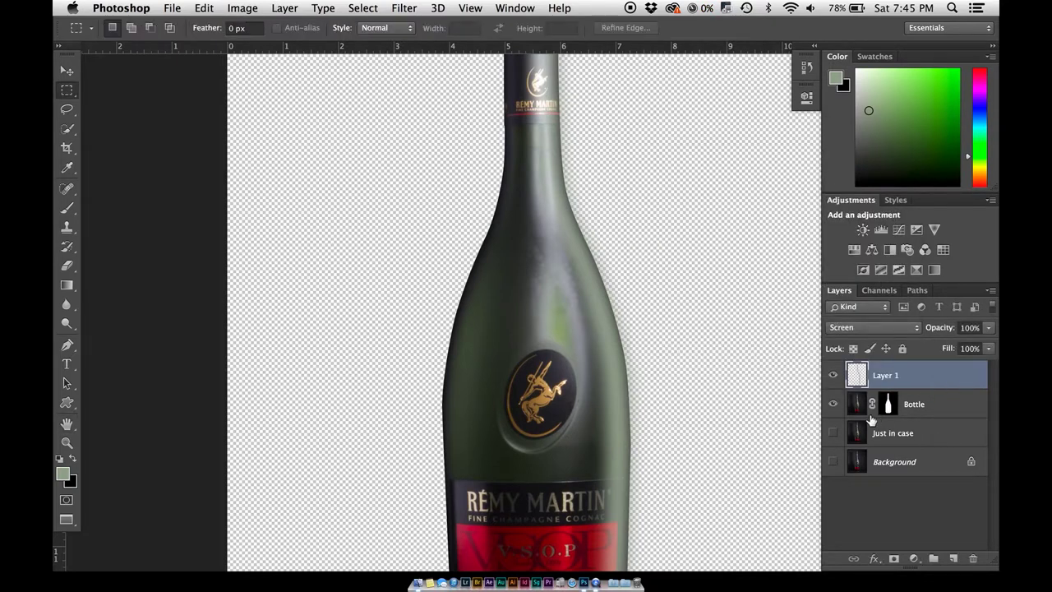
# Step: Add a new white-filled layer, move it beneath the Bottle layer and refill it with black as a backdrop
pyautogui.click(949, 407)
pyautogui.click(955, 559)
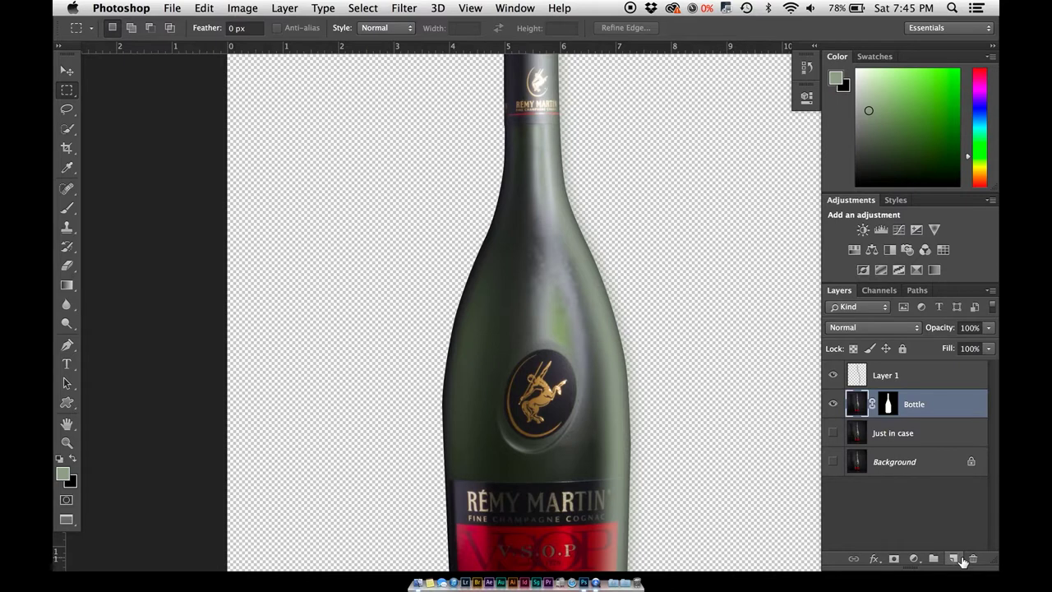
pyautogui.press('d')
pyautogui.press('x')
pyautogui.hotkey('alt', 'BackSpace')
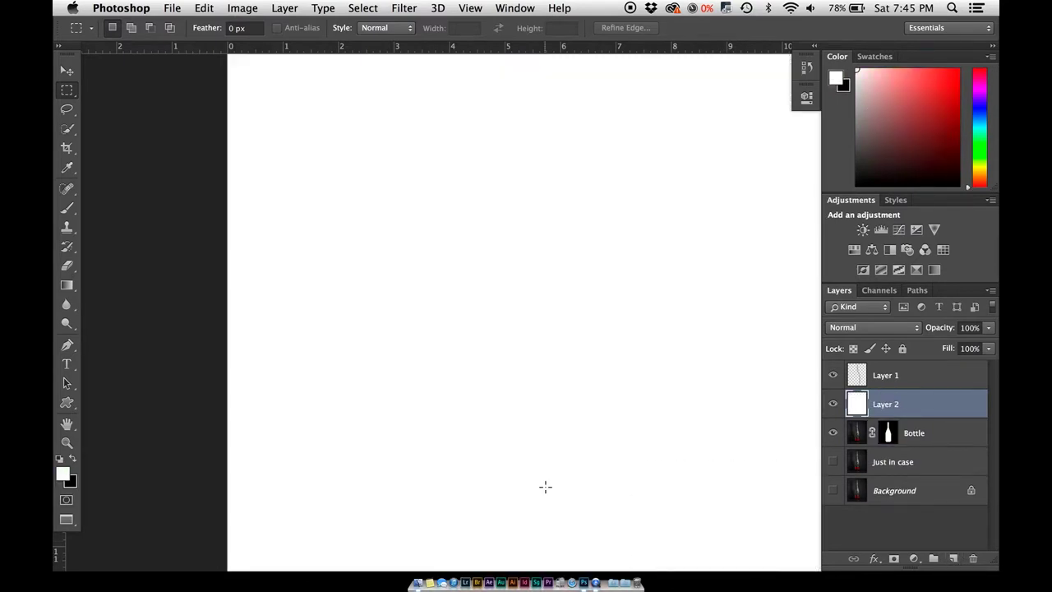
pyautogui.moveTo(901, 402); pyautogui.dragTo(927, 441)
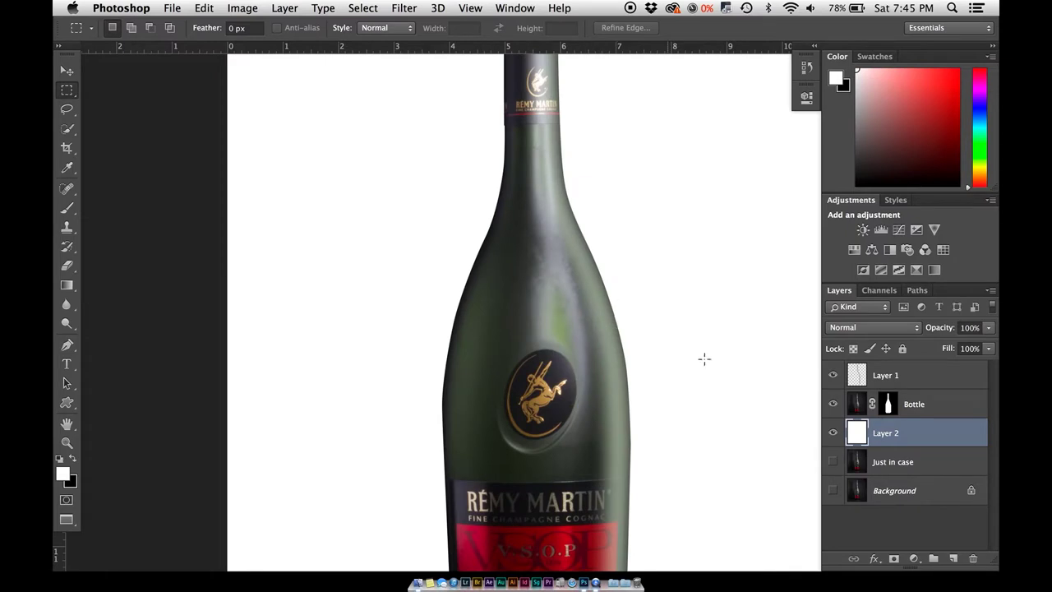
pyautogui.press('super+BackSpace')
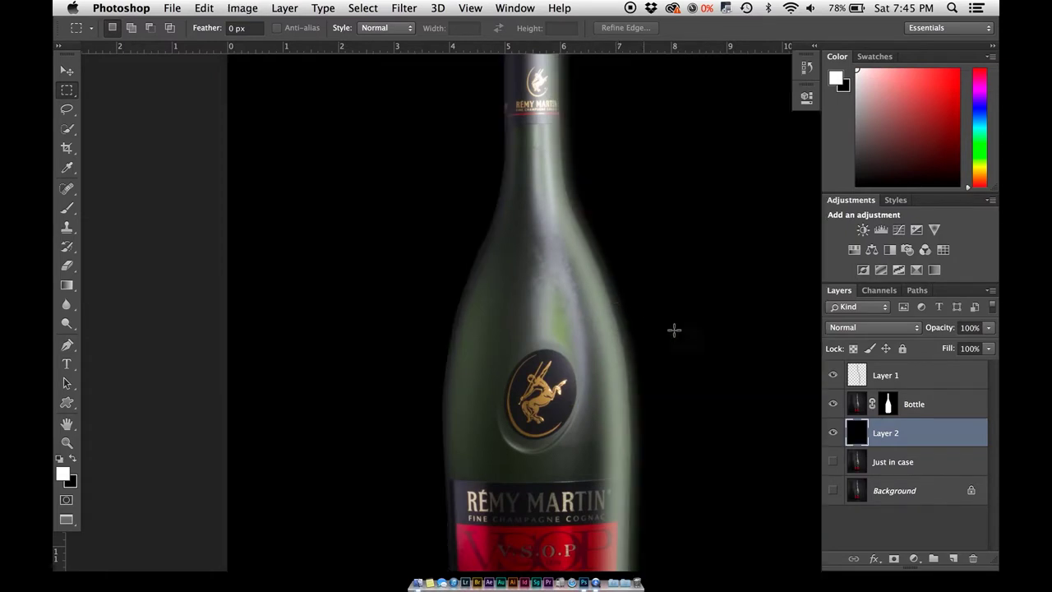
# Step: Clip Layer 1 to the Bottle layer and nudge the blurred strip left, further inside the bottle's right edge
pyautogui.click(946, 387)
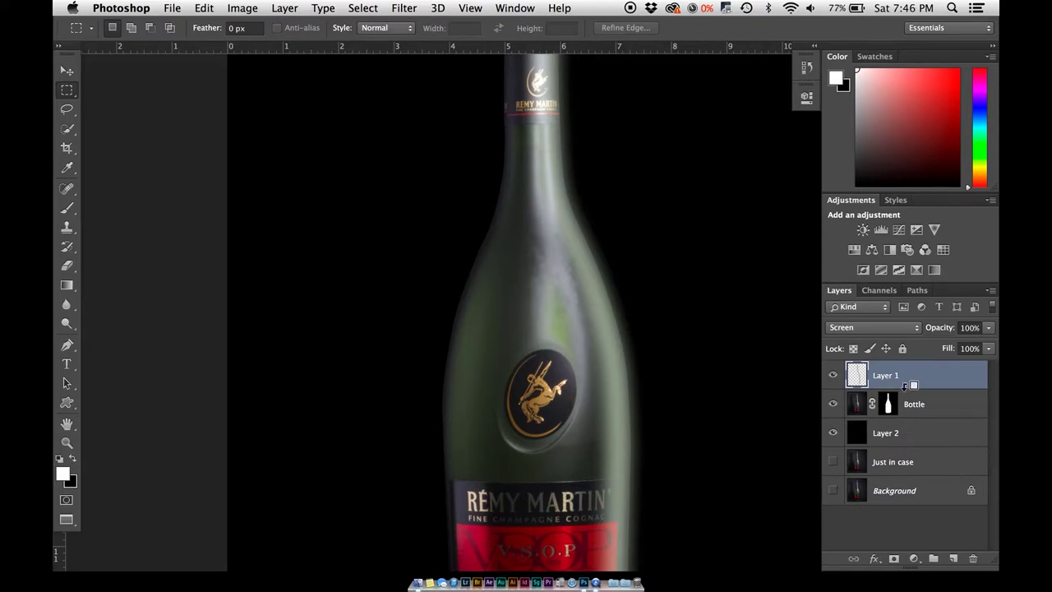
pyautogui.keyDown('alt'); pyautogui.click(920, 385); pyautogui.keyUp('alt')
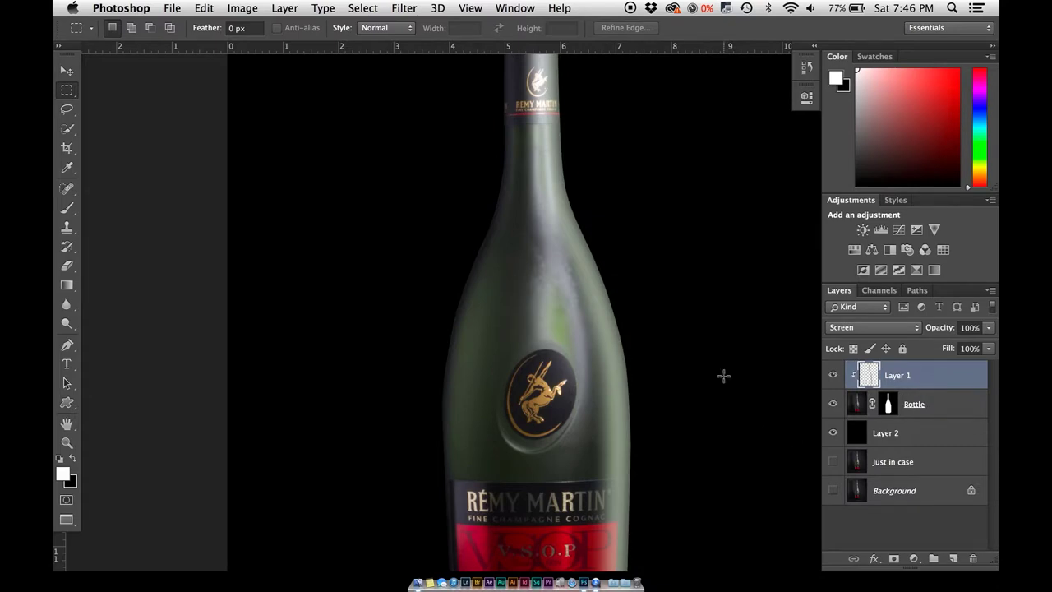
pyautogui.press('v')
pyautogui.press('Left')
pyautogui.press('Left')
pyautogui.press('Left')
pyautogui.press('Left')
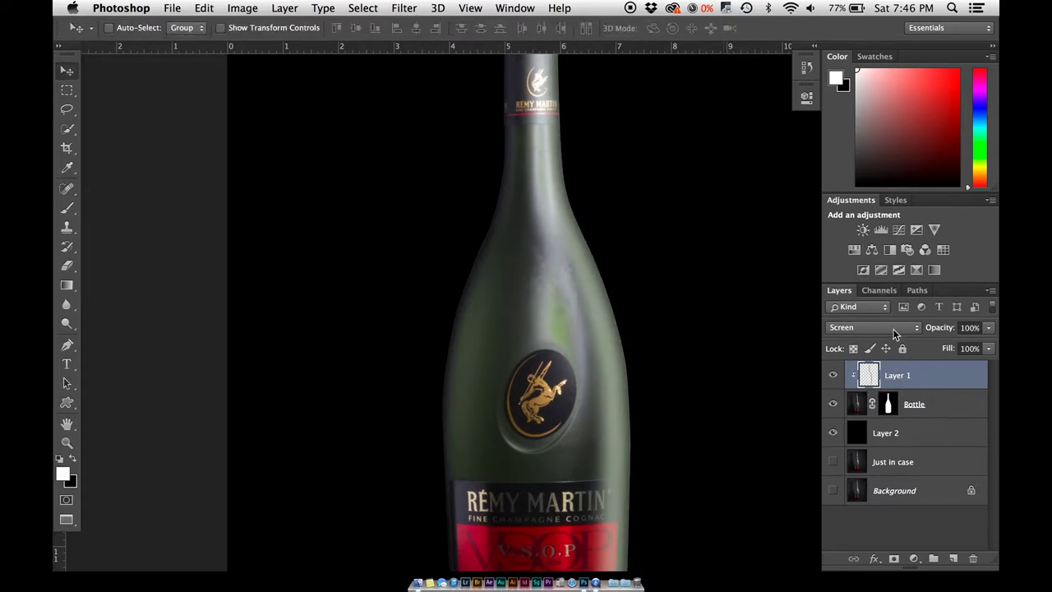
pyautogui.press('Left')
pyautogui.press('Left')
pyautogui.press('Left')
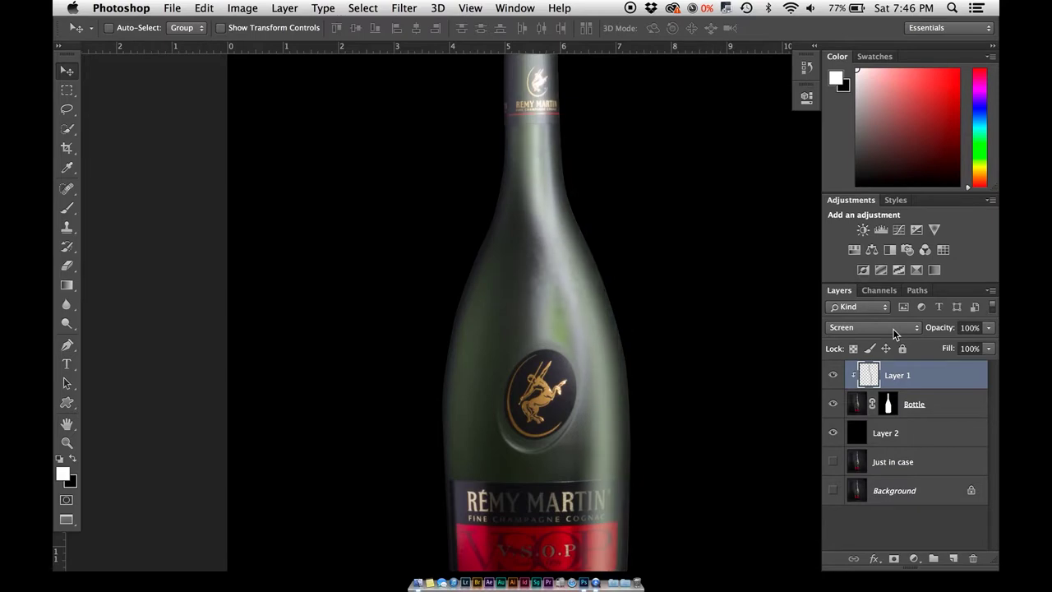
# Step: Set the opacity of Layer 1 to 50%
pyautogui.click(972, 326)
pyautogui.write('50')
pyautogui.press('Return')
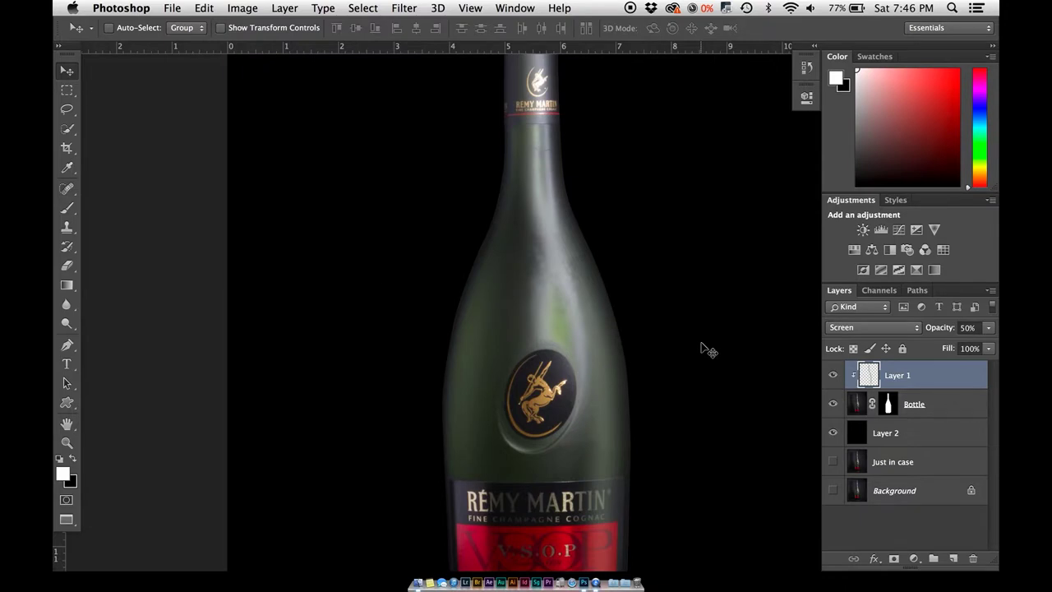
# Step: Add a white layer mask to Layer 1 for the highlight over the bottle's lower label
pyautogui.press('super+equal')
pyautogui.press('super+equal')
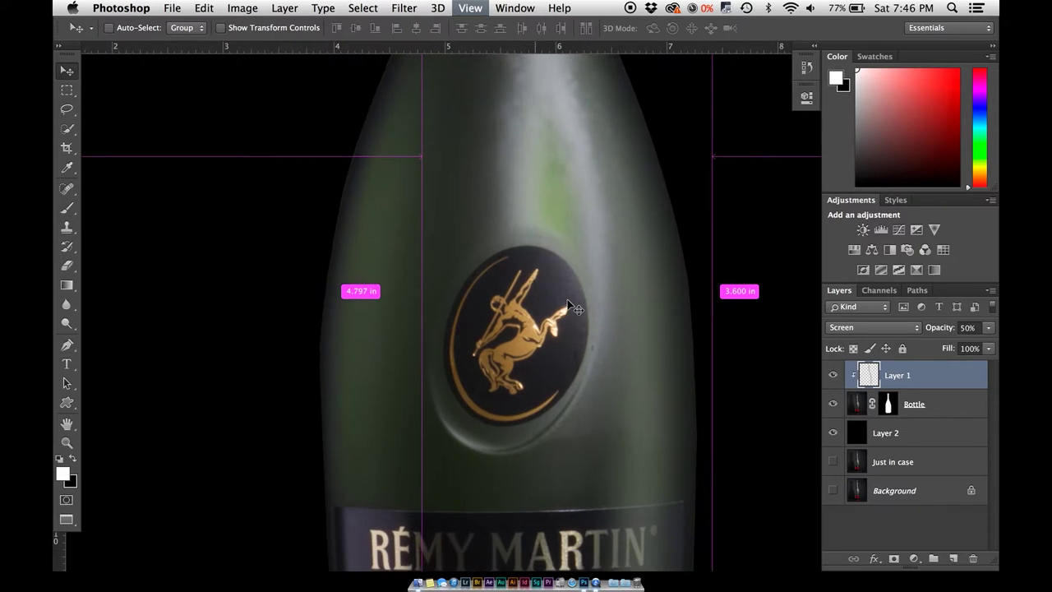
pyautogui.scroll(-10, 567, 301)
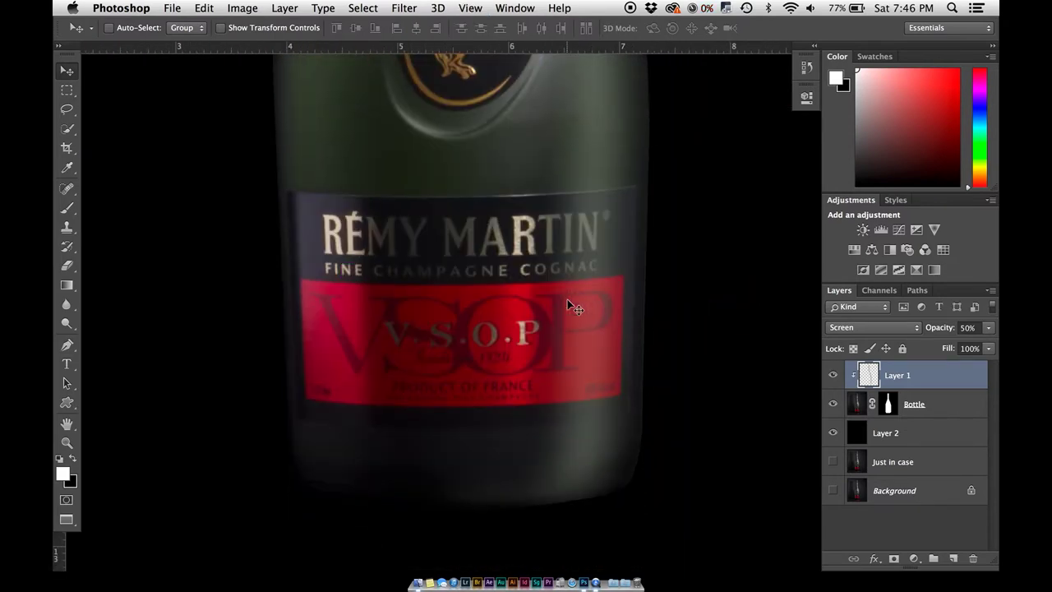
pyautogui.click(894, 560)
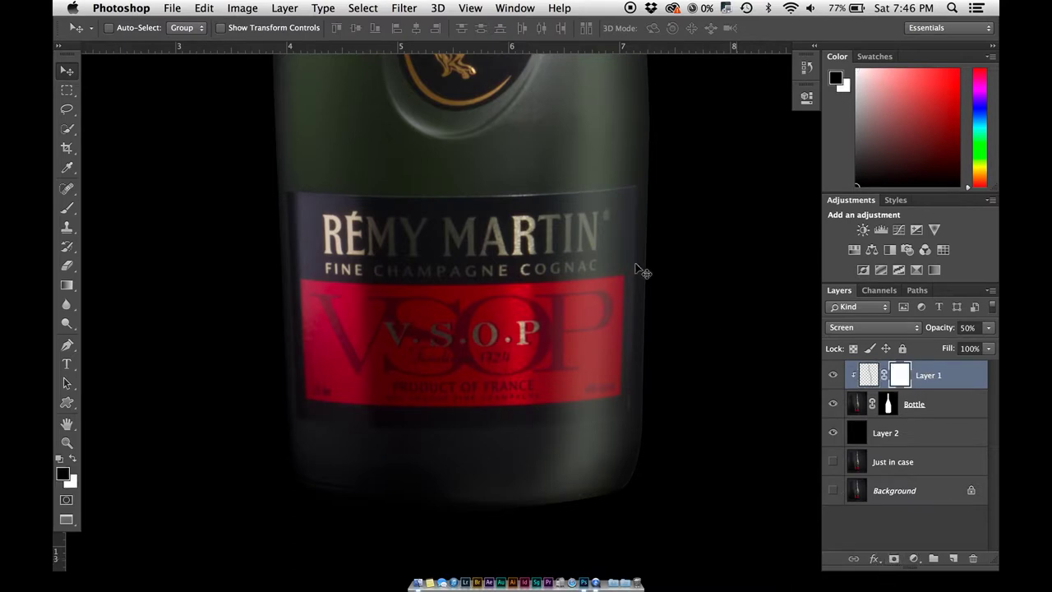
pyautogui.press('x')
# Step: Paint black on Layer 1's mask with a 200-pixel brush at 100% opacity to remove the highlight from the front label
pyautogui.click(68, 209)
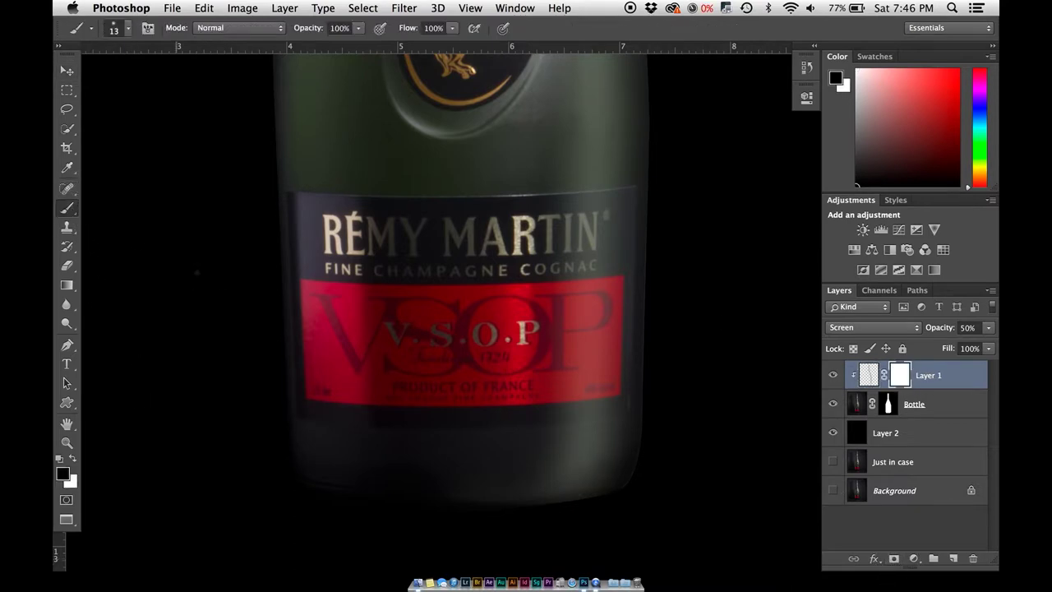
pyautogui.press(']')
pyautogui.press(']')
pyautogui.press(']')
pyautogui.press(']')
pyautogui.press(']')
pyautogui.press(']')
pyautogui.press(']')
pyautogui.press(']')
pyautogui.press(']')
pyautogui.moveTo(546, 395)
pyautogui.mouseDown()
pyautogui.moveTo(609, 395)
pyautogui.moveTo(375, 403)
pyautogui.moveTo(340, 383)
pyautogui.moveTo(582, 340)
pyautogui.moveTo(632, 263)
pyautogui.moveTo(630, 317)
pyautogui.moveTo(641, 321)
pyautogui.moveTo(411, 329)
pyautogui.moveTo(456, 292)
pyautogui.moveTo(639, 226)
pyautogui.moveTo(290, 257)
pyautogui.moveTo(446, 189)
pyautogui.moveTo(675, 206)
pyautogui.moveTo(545, 197)
pyautogui.moveTo(348, 242)
pyautogui.moveTo(381, 202)
pyautogui.moveTo(526, 232)
pyautogui.moveTo(584, 206)
pyautogui.moveTo(550, 206)
pyautogui.moveTo(620, 206)
pyautogui.moveTo(668, 348)
pyautogui.moveTo(469, 376)
pyautogui.mouseUp()
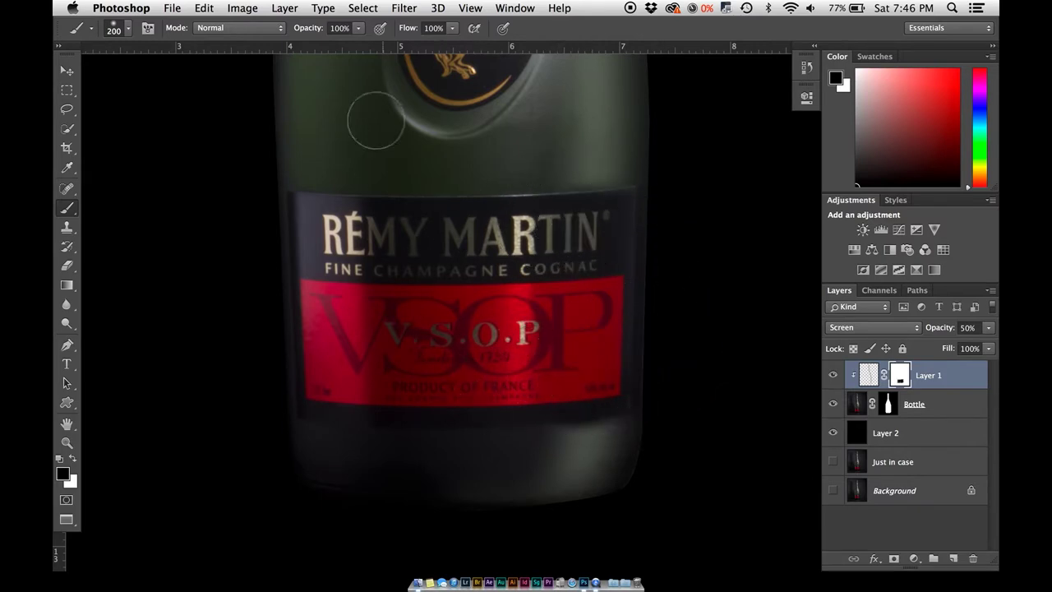
# Step: Lower the brush opacity to 41% and softly mask the highlight along the lower edge of the label
pyautogui.moveTo(309, 33); pyautogui.dragTo(267, 32)
pyautogui.moveTo(561, 430)
pyautogui.mouseDown()
pyautogui.moveTo(609, 456)
pyautogui.moveTo(578, 499)
pyautogui.moveTo(592, 452)
pyautogui.moveTo(584, 414)
pyautogui.moveTo(536, 486)
pyautogui.moveTo(527, 484)
pyautogui.moveTo(615, 416)
pyautogui.mouseUp()
pyautogui.press('super+h')
pyautogui.press('super+minus')
pyautogui.press('super+minus')
pyautogui.press('super+minus')
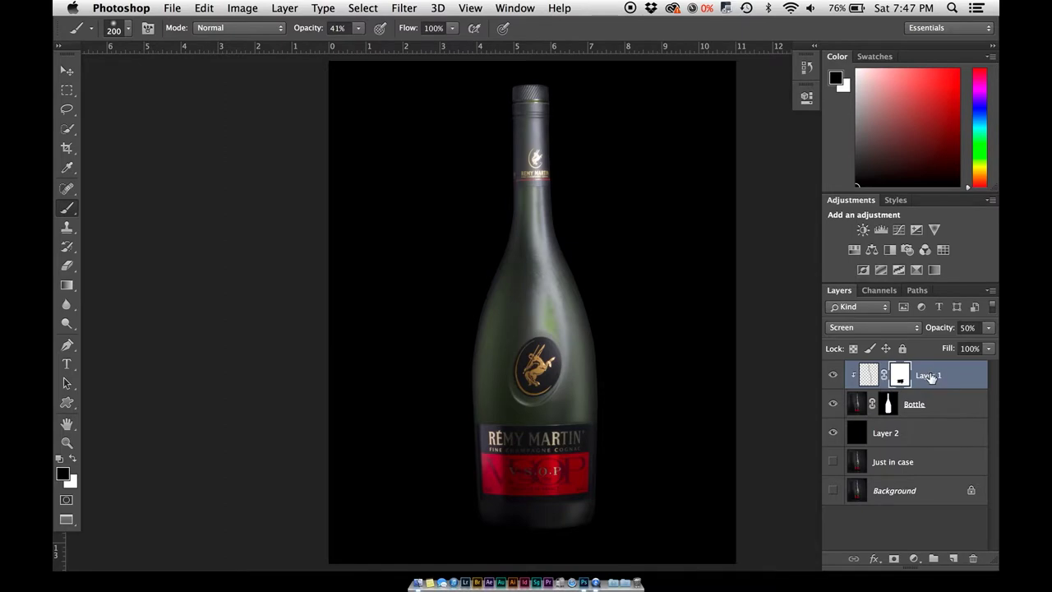
# Step: Rename Layer 1 as Right Shine
pyautogui.press('x')
pyautogui.doubleClick(928, 375)
pyautogui.write('Right Shine')
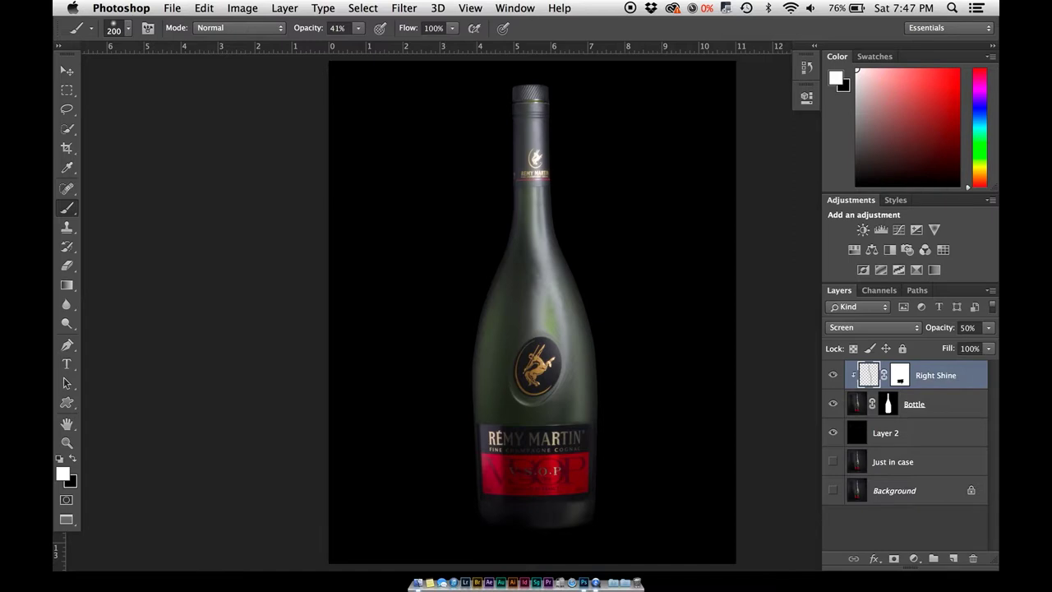
# Step: Duplicate the Right Shine layer and flip the copy horizontally
pyautogui.press('super+j')
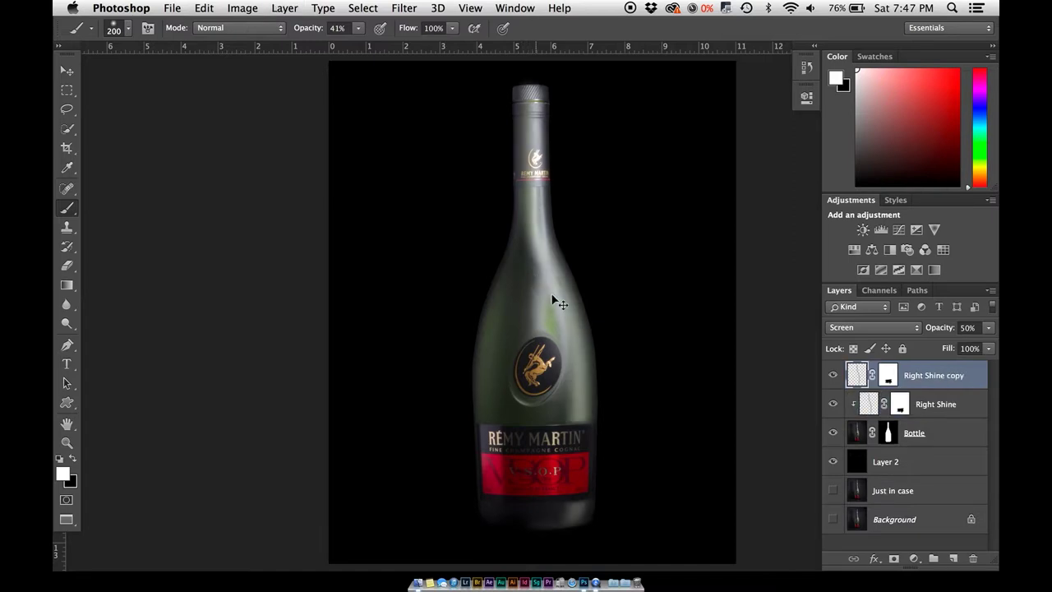
pyautogui.press('super+t')
pyautogui.rightClick(565, 349)
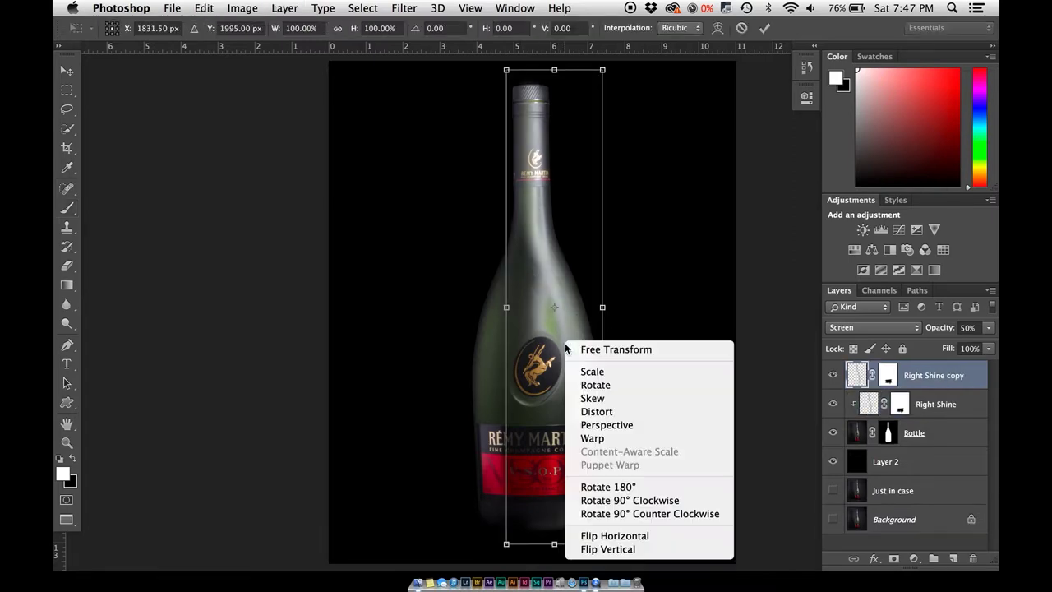
pyautogui.click(636, 536)
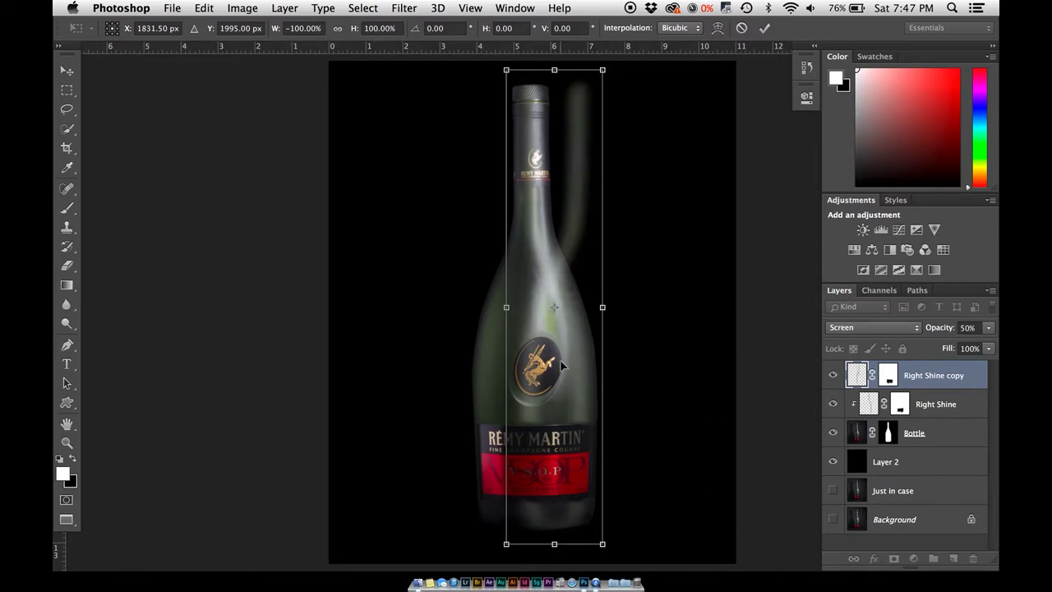
# Step: Move the flipped highlight onto the bottle's left edge and narrow it to about 72.6% of its width
pyautogui.moveTo(539, 362); pyautogui.dragTo(505, 355)
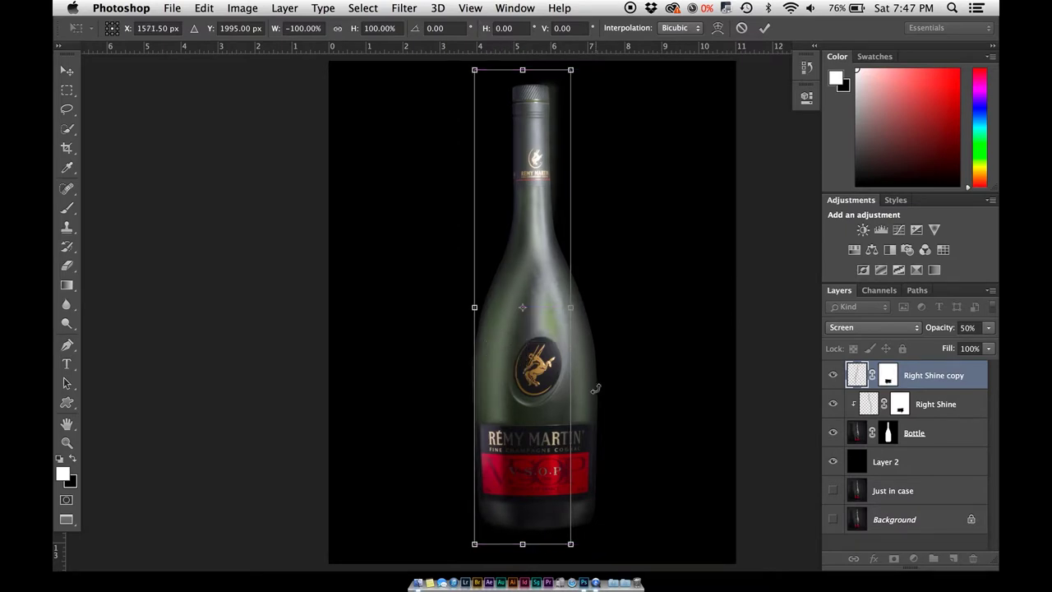
pyautogui.moveTo(575, 308); pyautogui.dragTo(549, 308)
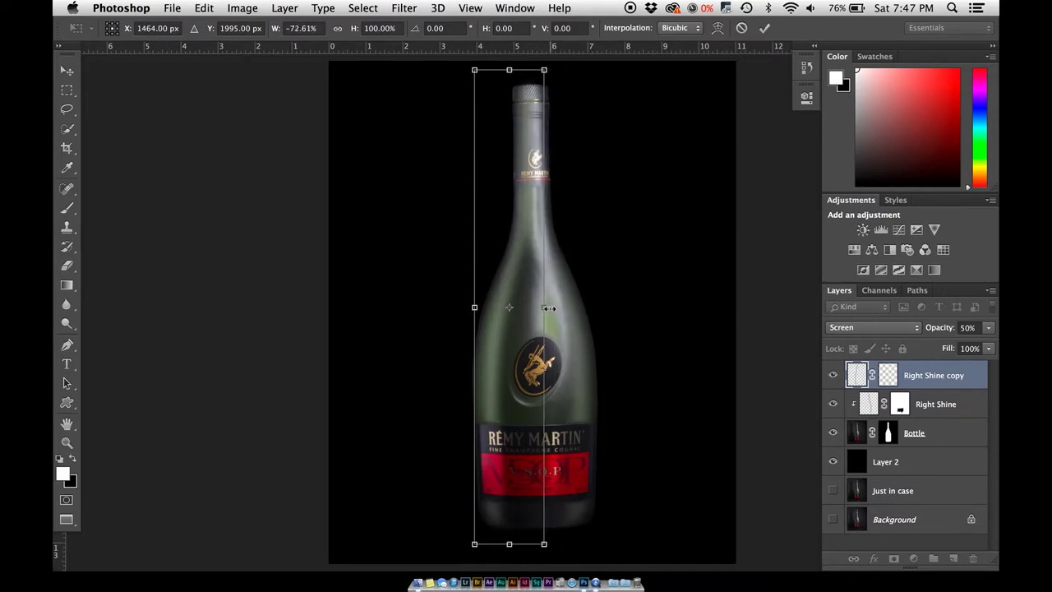
pyautogui.press('Return')
pyautogui.press('b')
pyautogui.press('super+f')
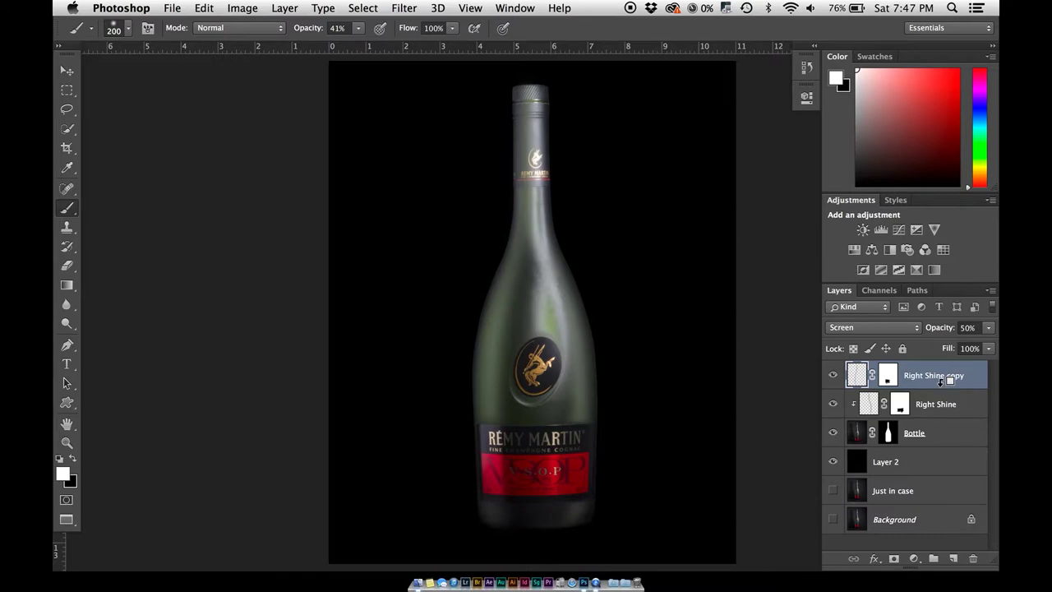
# Step: Clip the Right Shine copy to the Bottle layer and rename it Left Shine
pyautogui.moveTo(941, 390); pyautogui.dragTo(940, 389)
pyautogui.keyDown('alt'); pyautogui.click(943, 386); pyautogui.keyUp('alt')
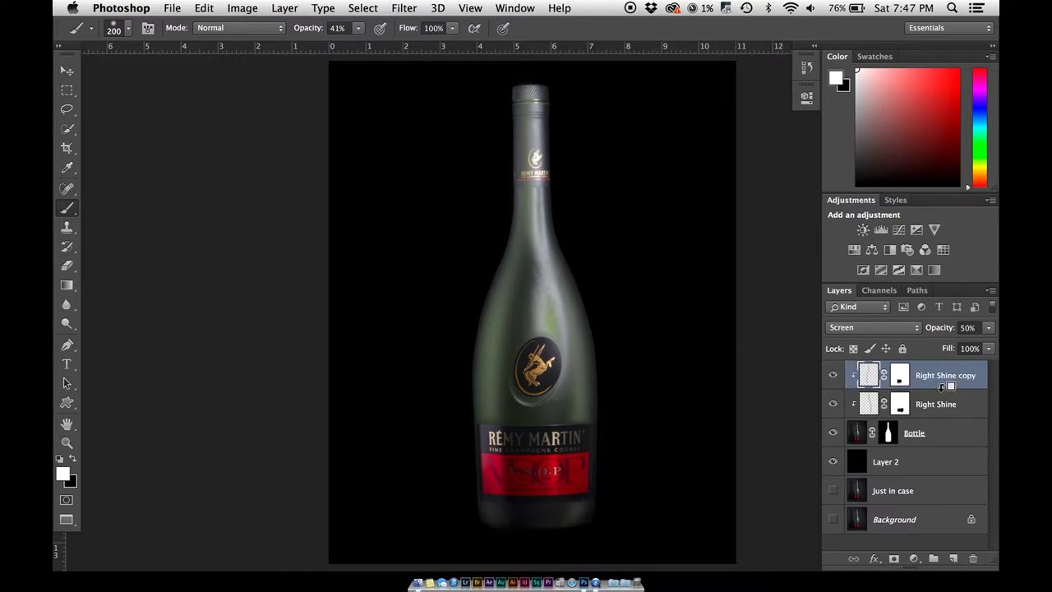
pyautogui.doubleClick(945, 375)
pyautogui.write('Left Shine')
pyautogui.press('Return')
# Step: Set the Left Shine opacity to 21%, group it with Right Shine and compare the bottle with the group hidden and shown
pyautogui.moveTo(949, 328); pyautogui.dragTo(928, 327)
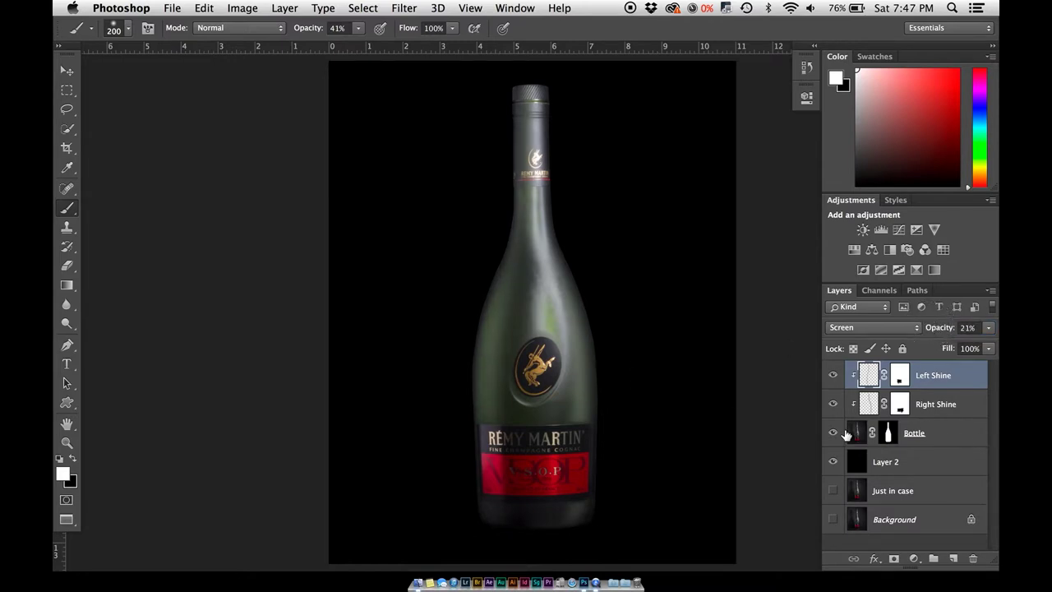
pyautogui.keyDown('shift'); pyautogui.click(949, 405); pyautogui.keyUp('shift')
pyautogui.press('super+g')
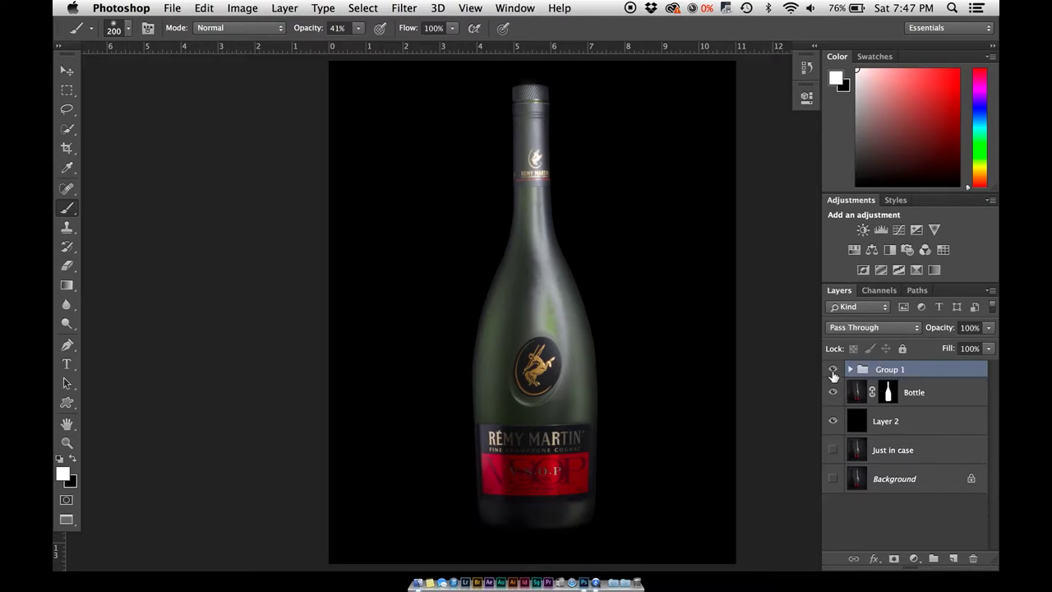
pyautogui.click(833, 371)
pyautogui.click(834, 372)
pyautogui.click(833, 370)
pyautogui.click(835, 371)
# Step: Paint black at 93% brush opacity on the Right Shine mask over the bottle's neck label and cap
pyautogui.click(850, 369)
pyautogui.click(901, 422)
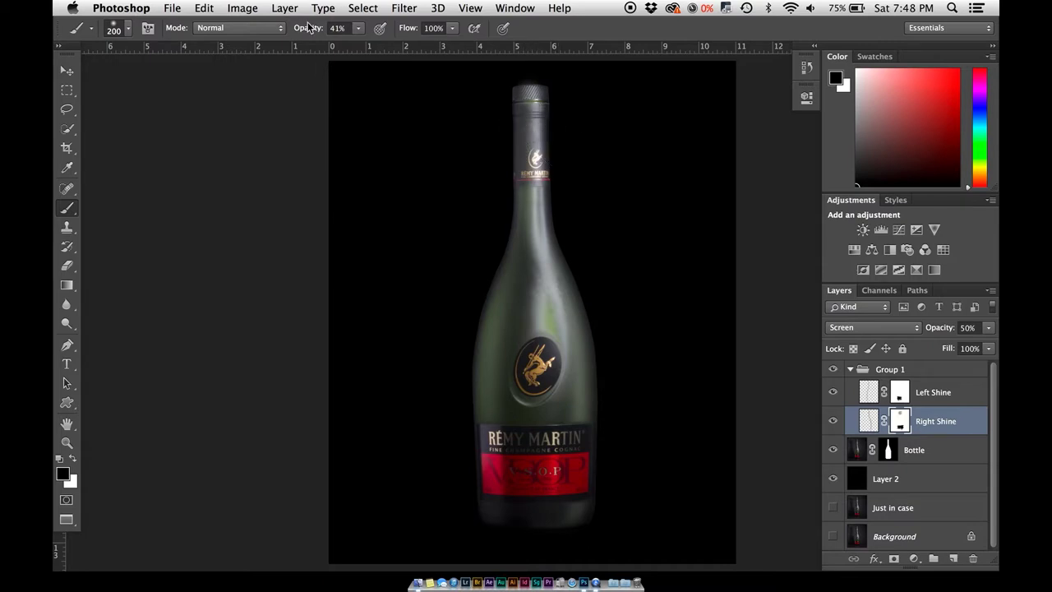
pyautogui.moveTo(308, 27); pyautogui.dragTo(350, 28)
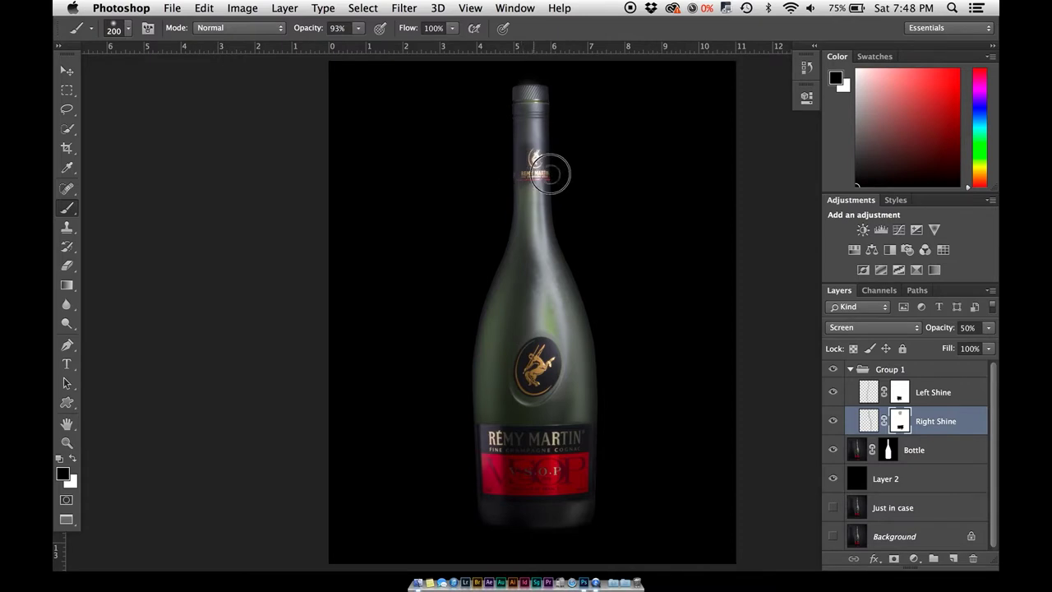
pyautogui.moveTo(547, 127)
pyautogui.mouseDown()
pyautogui.moveTo(512, 107)
pyautogui.moveTo(512, 94)
pyautogui.moveTo(542, 84)
pyautogui.moveTo(517, 78)
pyautogui.mouseUp()
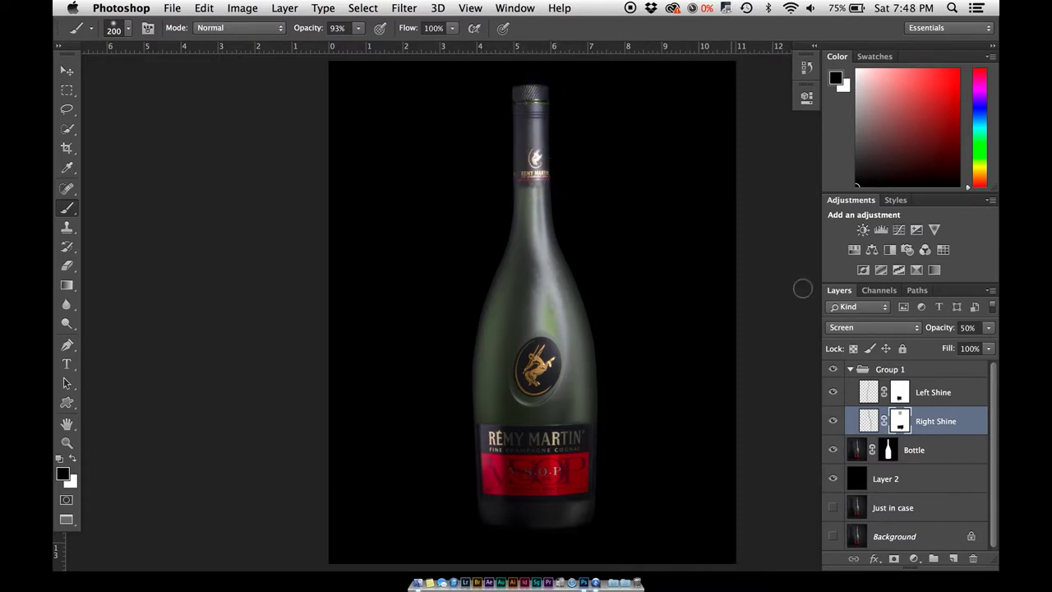
# Step: Paint black at 93% brush opacity on the Left Shine mask over the bottle's neck label and cap
pyautogui.hotkey('alt', ']')
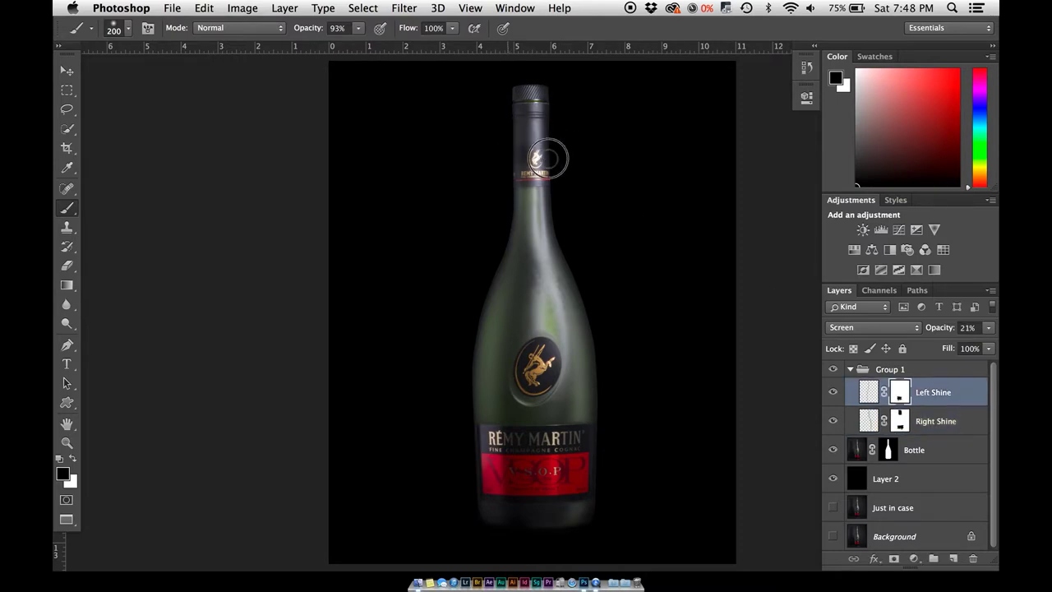
pyautogui.moveTo(532, 115)
pyautogui.mouseDown()
pyautogui.moveTo(507, 84)
pyautogui.moveTo(493, 102)
pyautogui.moveTo(536, 135)
pyautogui.moveTo(503, 165)
pyautogui.moveTo(538, 175)
pyautogui.moveTo(489, 147)
pyautogui.mouseUp()
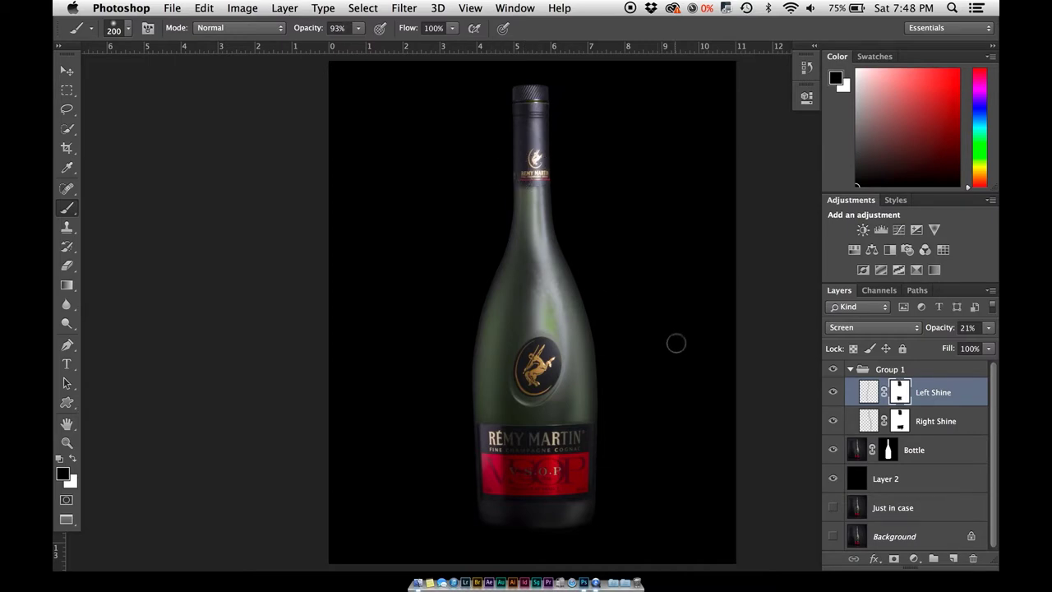
# Step: Rename the group holding the two shine layers Bottle Cutout
pyautogui.click(927, 372)
pyautogui.press('x')
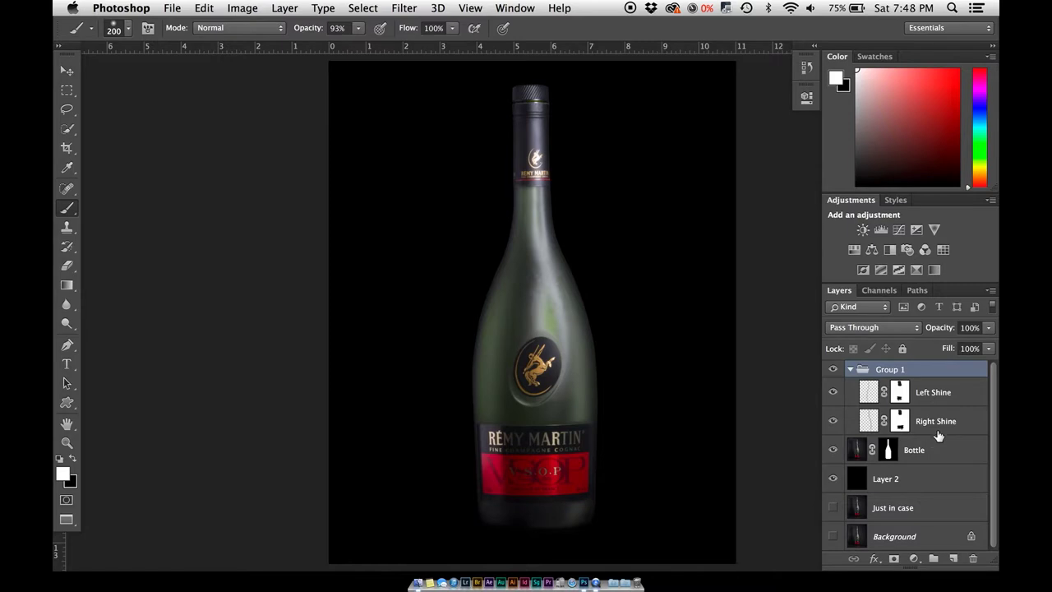
pyautogui.click(936, 444)
pyautogui.click(897, 372)
pyautogui.doubleClick(896, 372)
pyautogui.write('Bottle Cutout')
pyautogui.press('Return')
# Step: Stamp the visible bottle without the black Layer 2 onto a new layer named Reflection, then show Layer 2 again
pyautogui.click(831, 480)
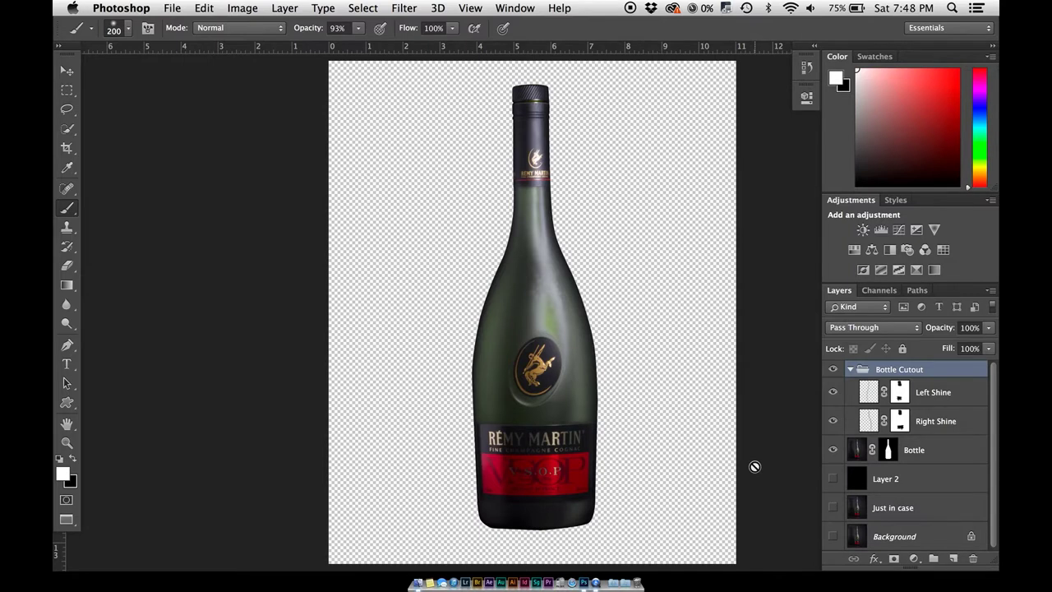
pyautogui.press('super+alt+shift+e')
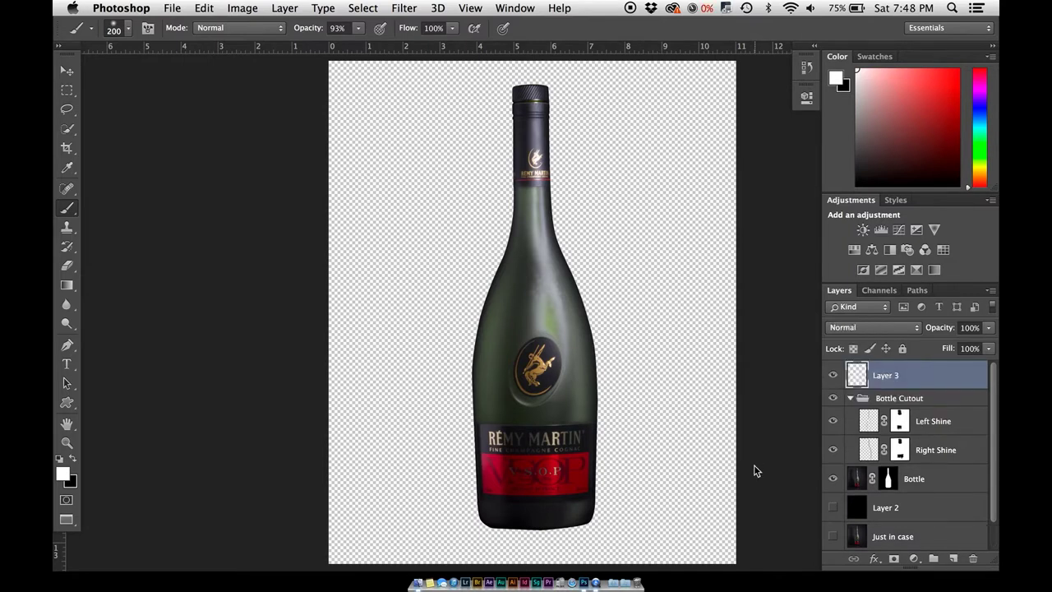
pyautogui.doubleClick(886, 375)
pyautogui.write('Reflection')
pyautogui.press('Return')
pyautogui.click(850, 398)
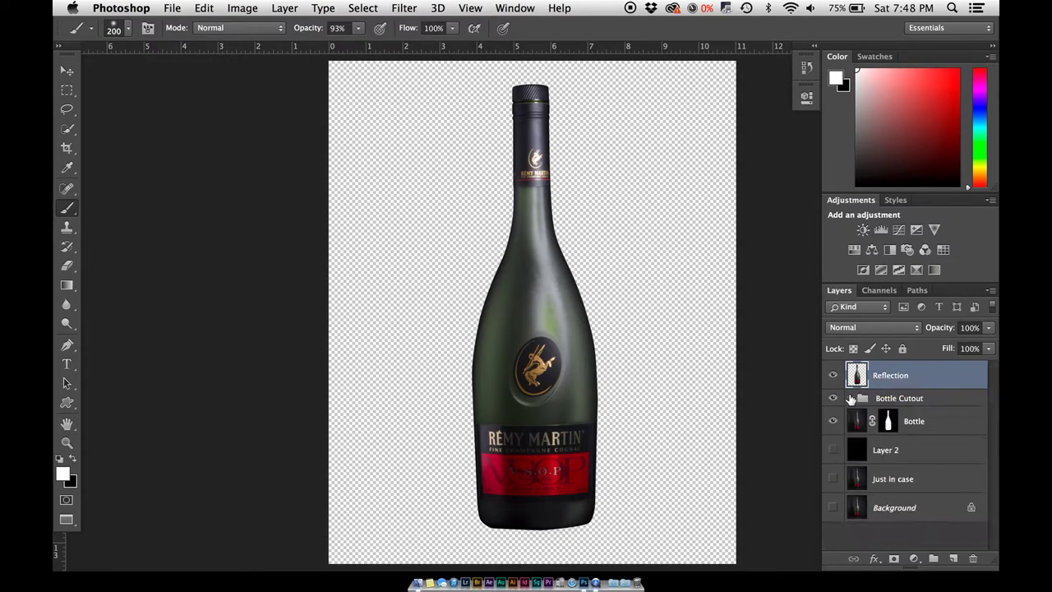
pyautogui.click(833, 450)
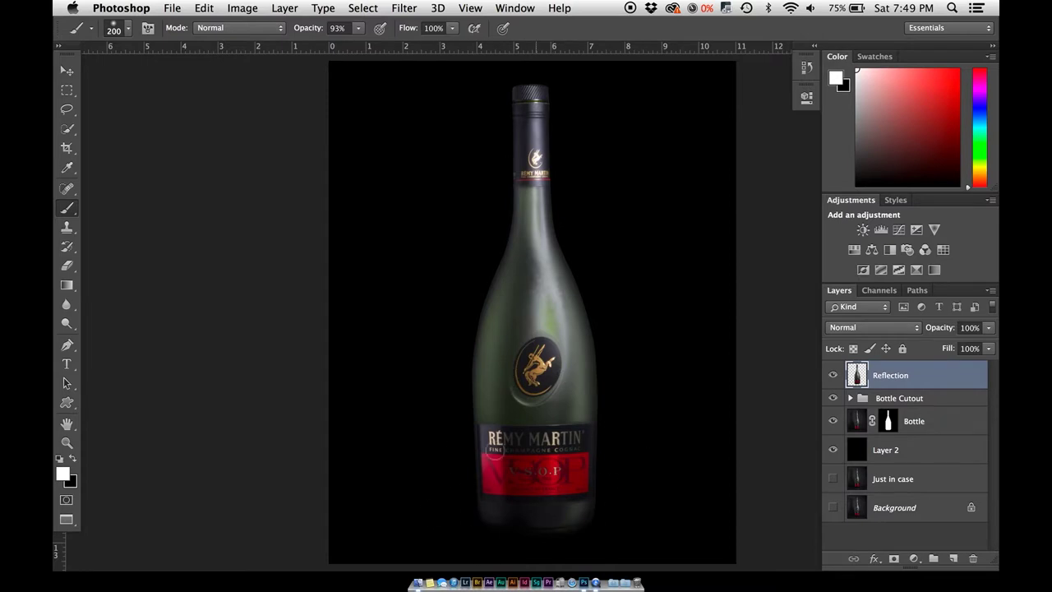
# Step: Flip the Reflection layer vertically
pyautogui.press('super+t')
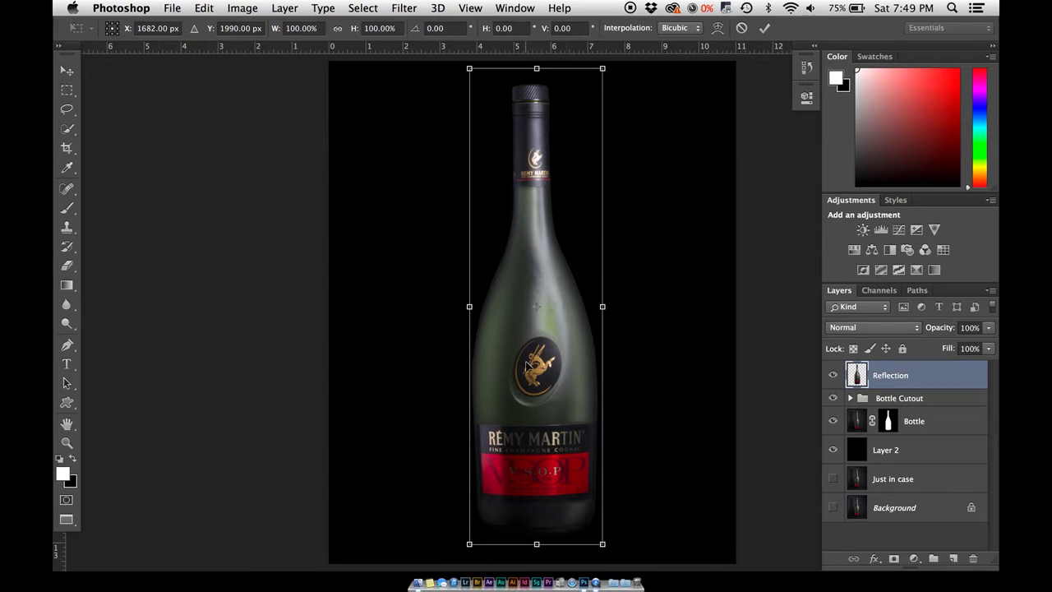
pyautogui.rightClick(527, 363)
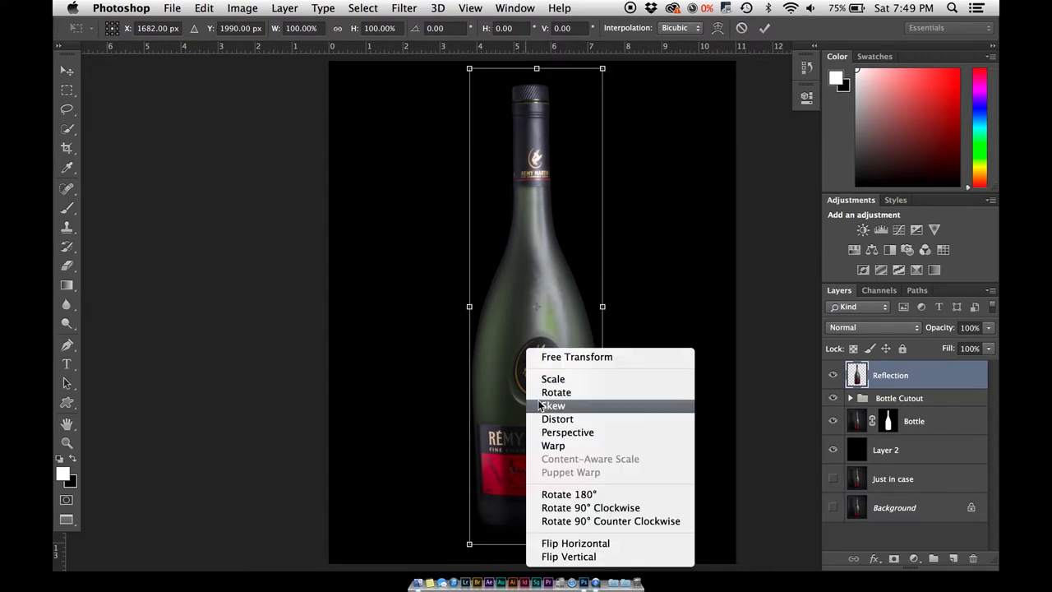
pyautogui.click(601, 556)
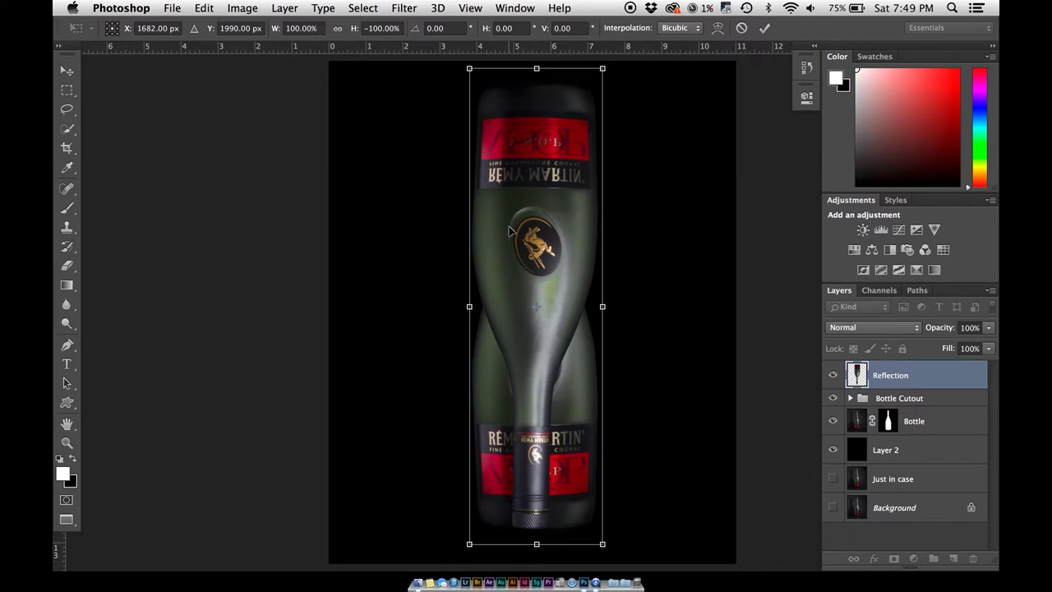
pyautogui.press('Return')
# Step: Move the flipped reflection straight down beneath the bottle and nudge it lower so the two bases meet
pyautogui.press('v')
pyautogui.moveTo(541, 147); pyautogui.dragTo(556, 559)
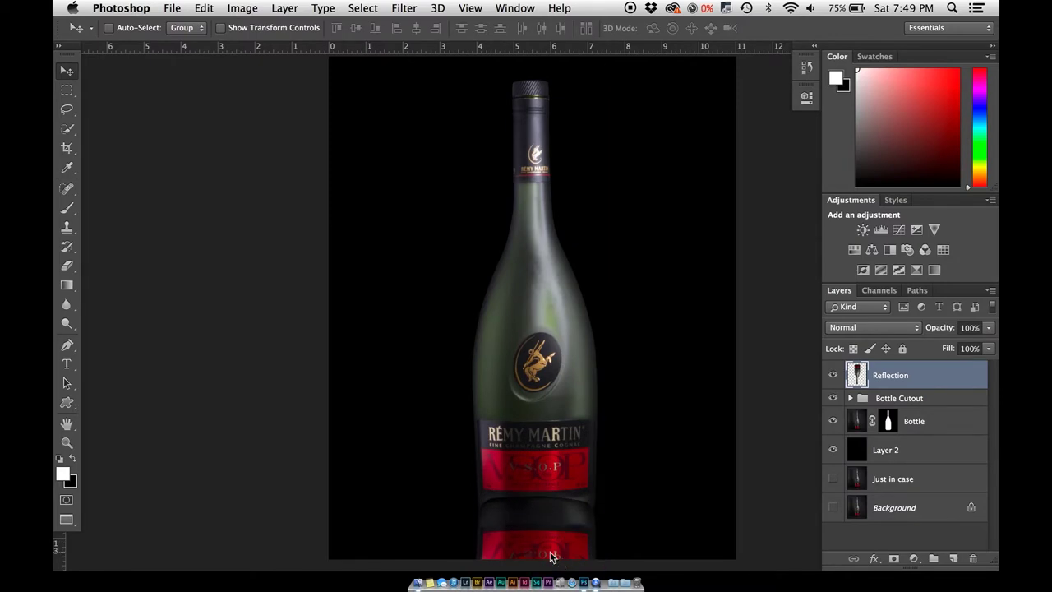
pyautogui.press('super+plus')
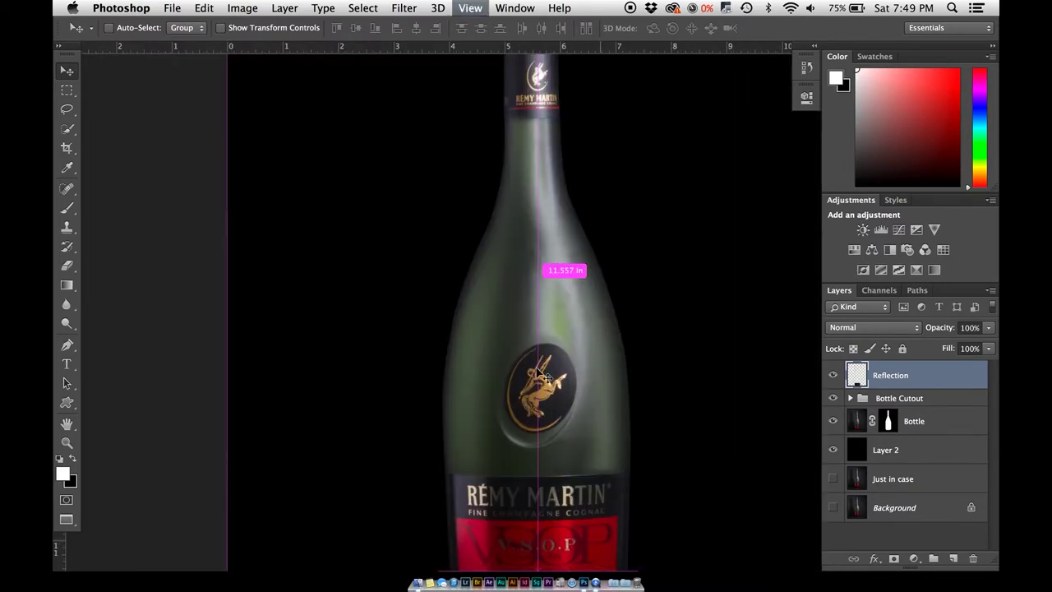
pyautogui.press('super+plus')
pyautogui.press('super+plus')
pyautogui.scroll(-10, 538, 371)
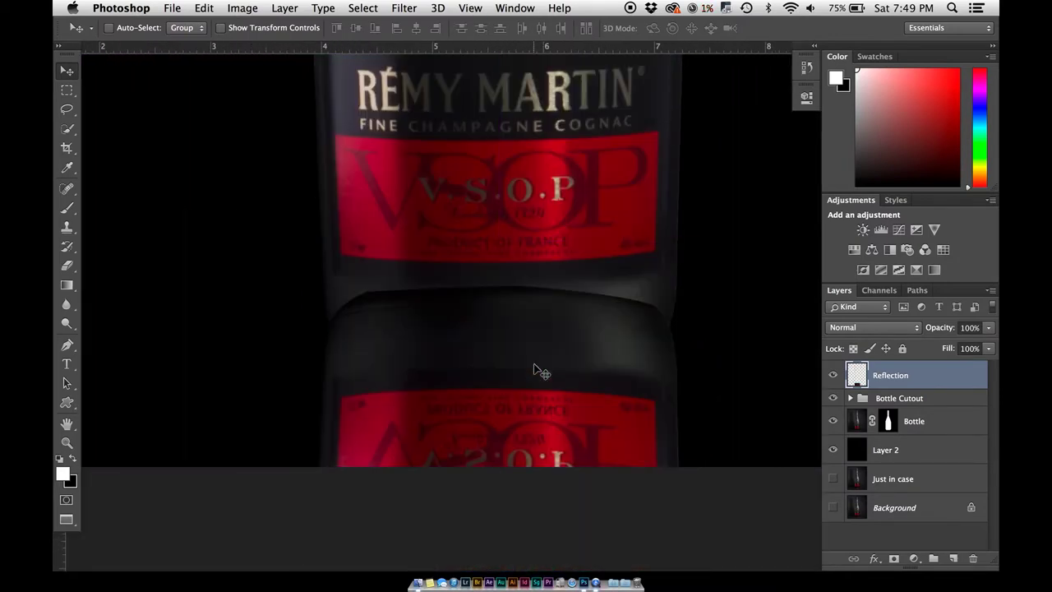
pyautogui.press('Down')
pyautogui.press('Down')
pyautogui.press('Down')
pyautogui.press('Down')
pyautogui.press('Down')
pyautogui.press('Down')
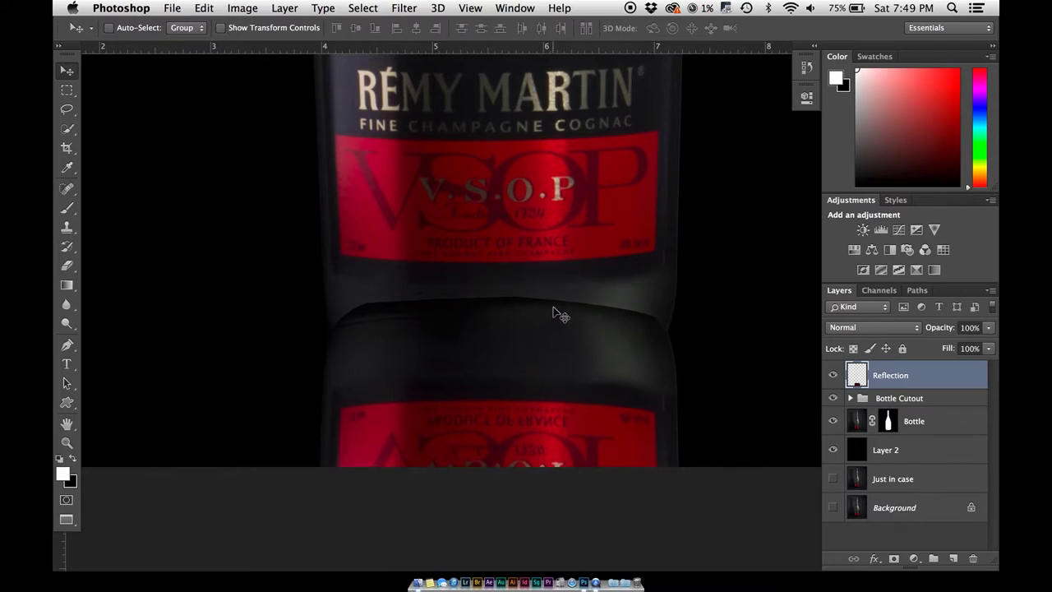
# Step: Reorder the layers so Reflection sits beneath the Bottle Cutout group and the Bottle layer, directly above Layer 2
pyautogui.moveTo(889, 381); pyautogui.dragTo(911, 404)
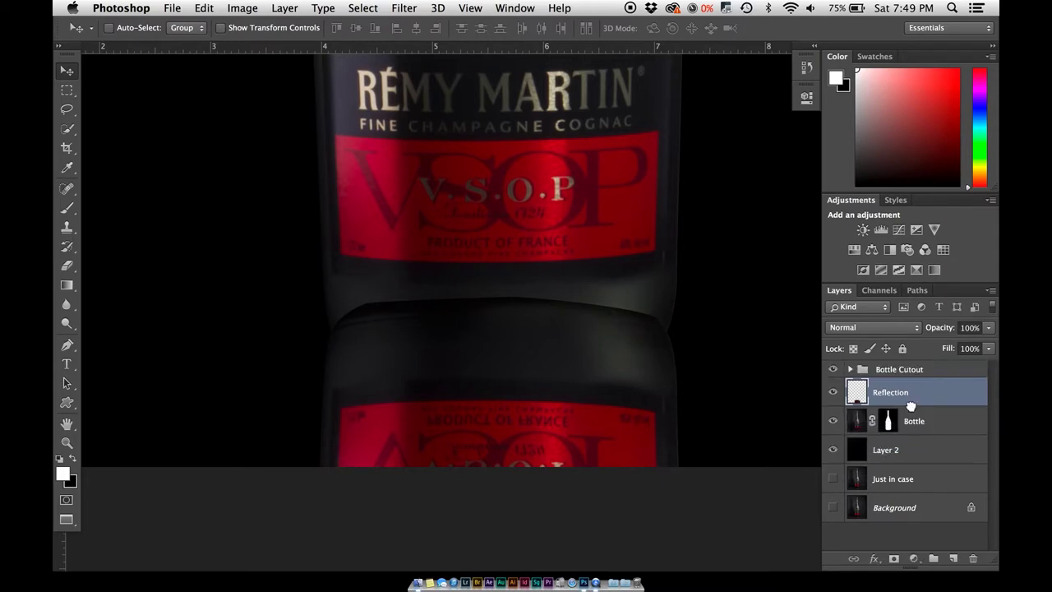
pyautogui.click(833, 422)
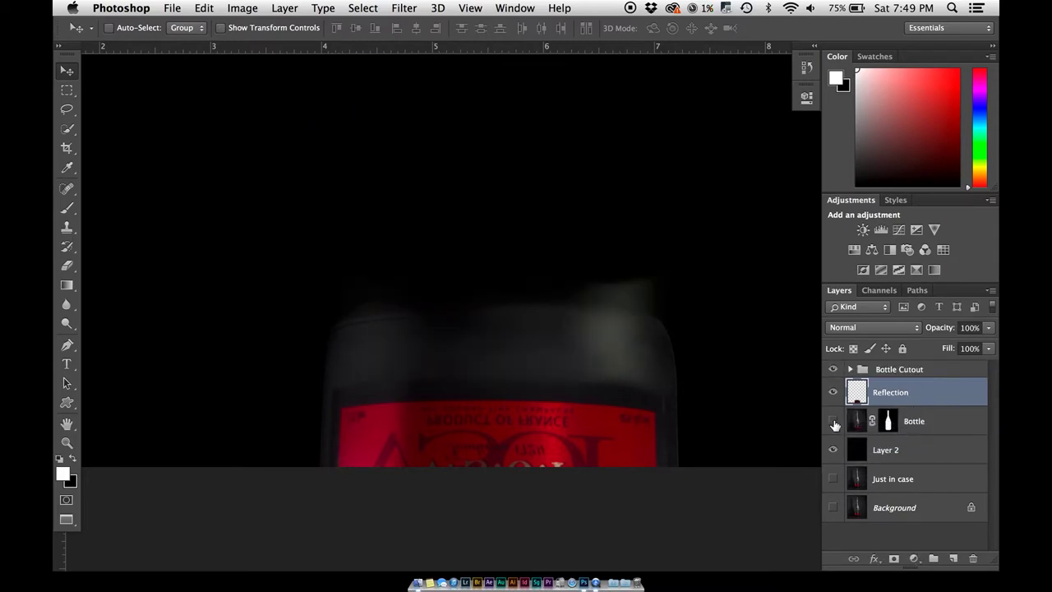
pyautogui.click(833, 421)
pyautogui.click(834, 369)
pyautogui.click(834, 369)
pyautogui.moveTo(890, 374); pyautogui.dragTo(892, 419)
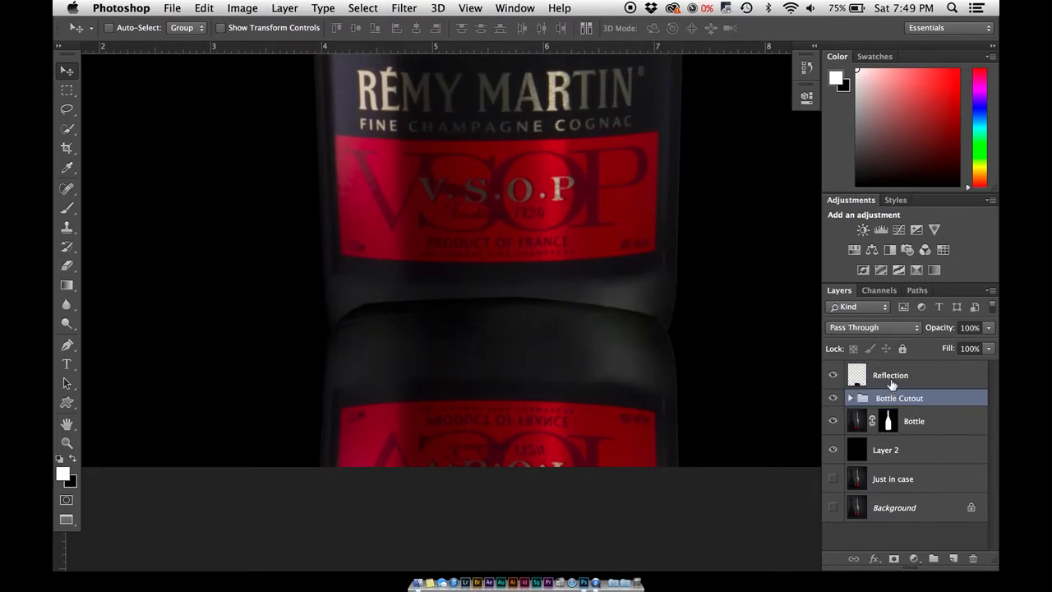
pyautogui.moveTo(904, 398); pyautogui.dragTo(900, 366)
pyautogui.moveTo(912, 427); pyautogui.dragTo(891, 403)
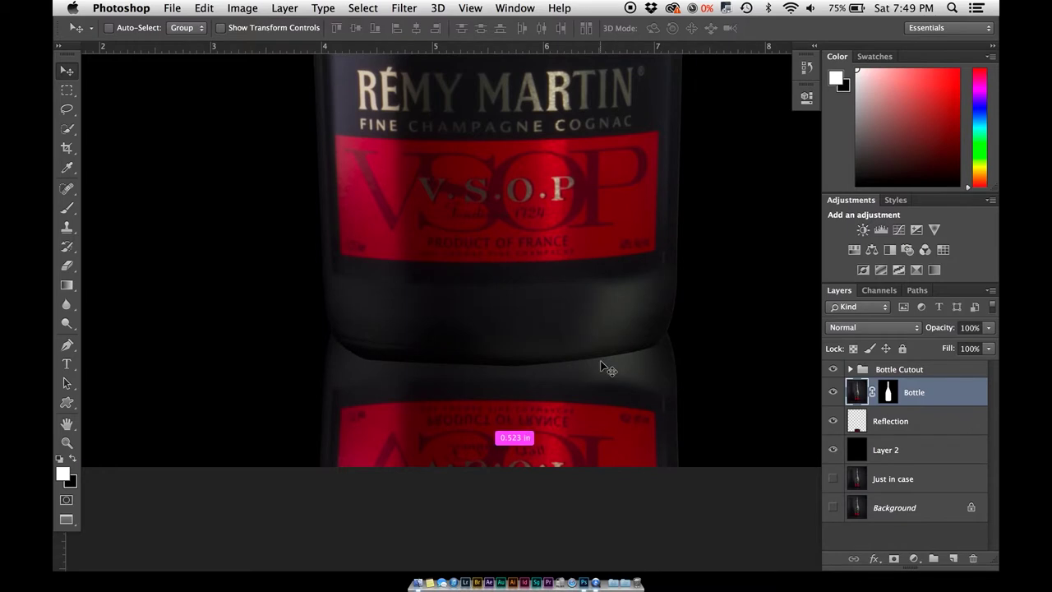
pyautogui.press('super+minus')
pyautogui.moveTo(886, 417); pyautogui.dragTo(904, 398)
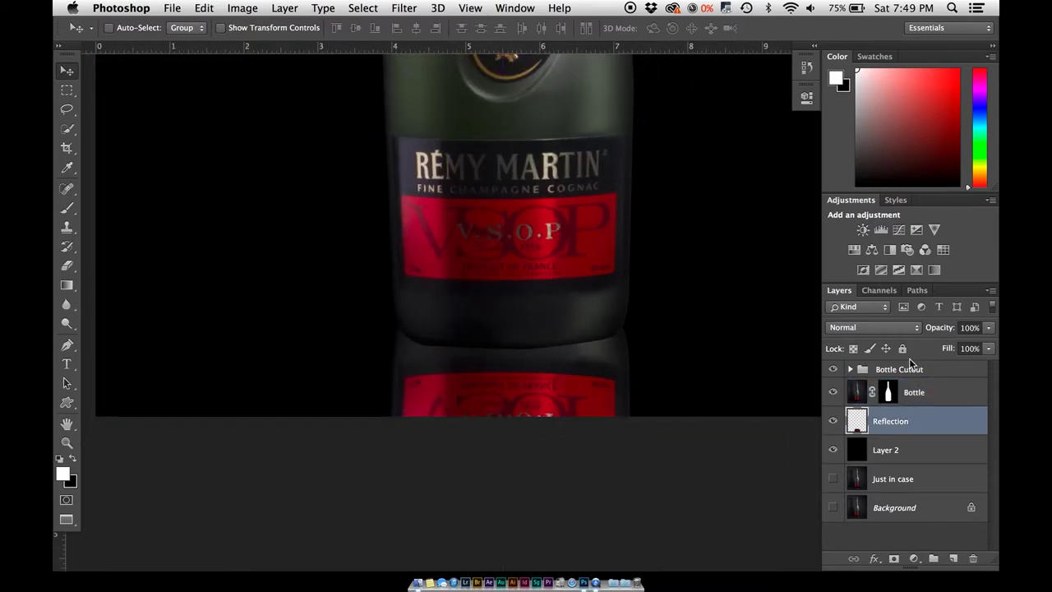
# Step: Set the Reflection layer's opacity to 50% and add a layer mask inverted to black
pyautogui.press('g')
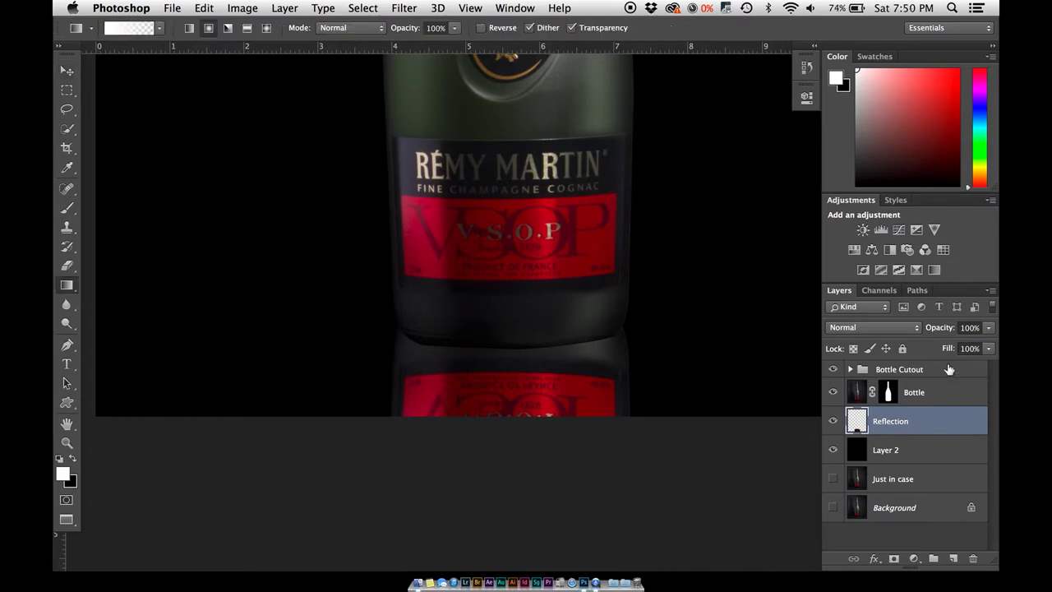
pyautogui.click(971, 327)
pyautogui.write('50')
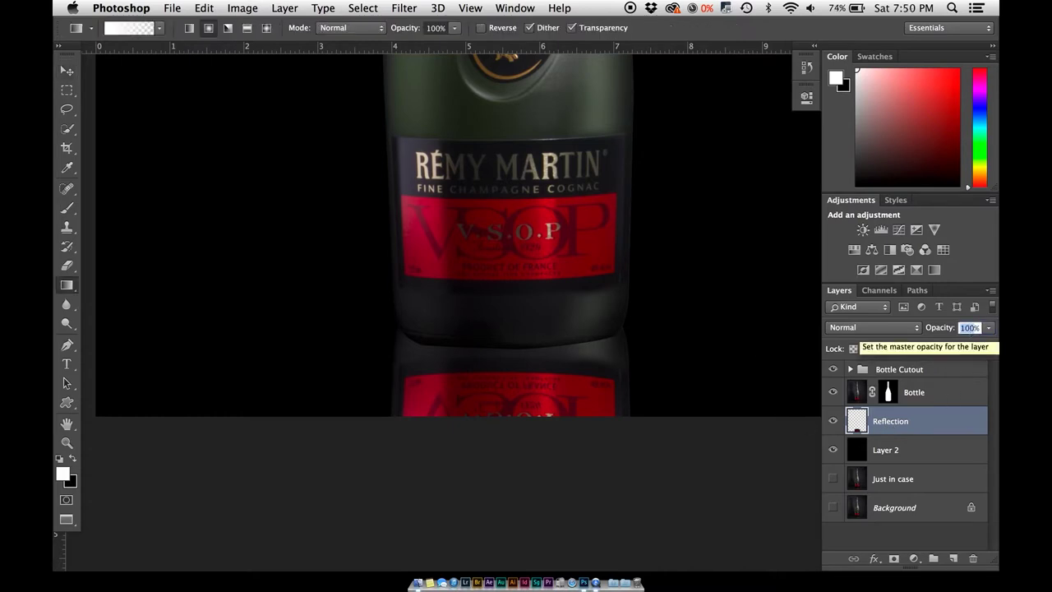
pyautogui.press('Return')
pyautogui.click(893, 559)
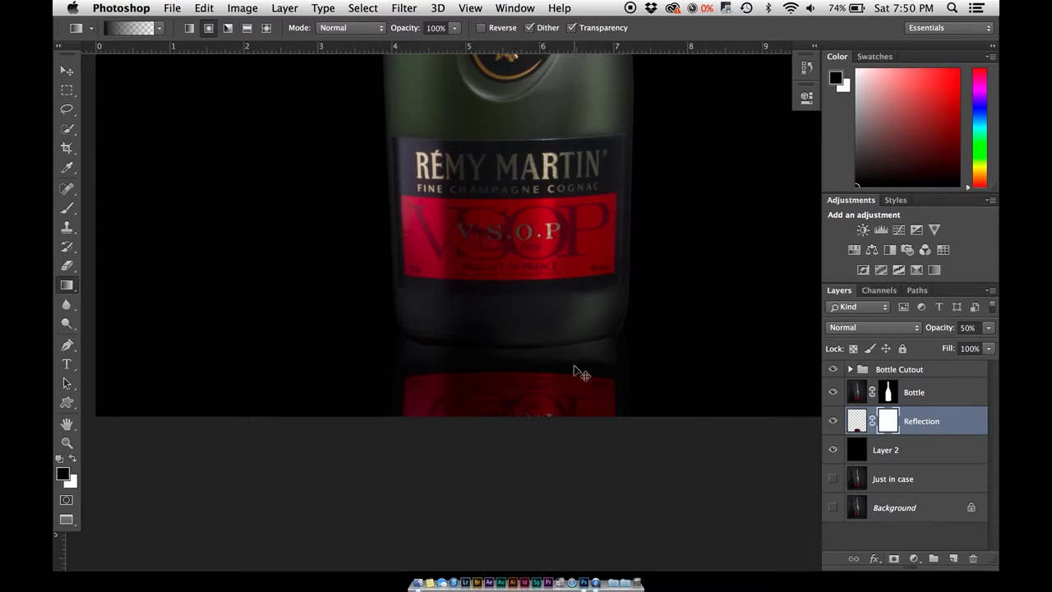
pyautogui.press('super+i')
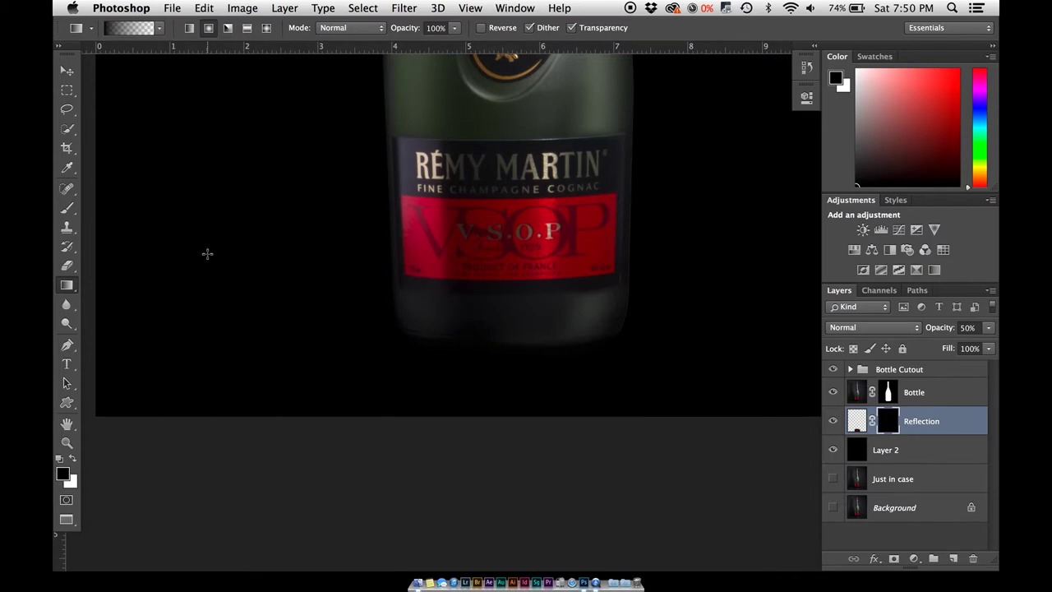
# Step: Draw white-to-transparent radial gradients on the Reflection mask around the bottle's base to reveal a soft, fading reflection
pyautogui.press('x')
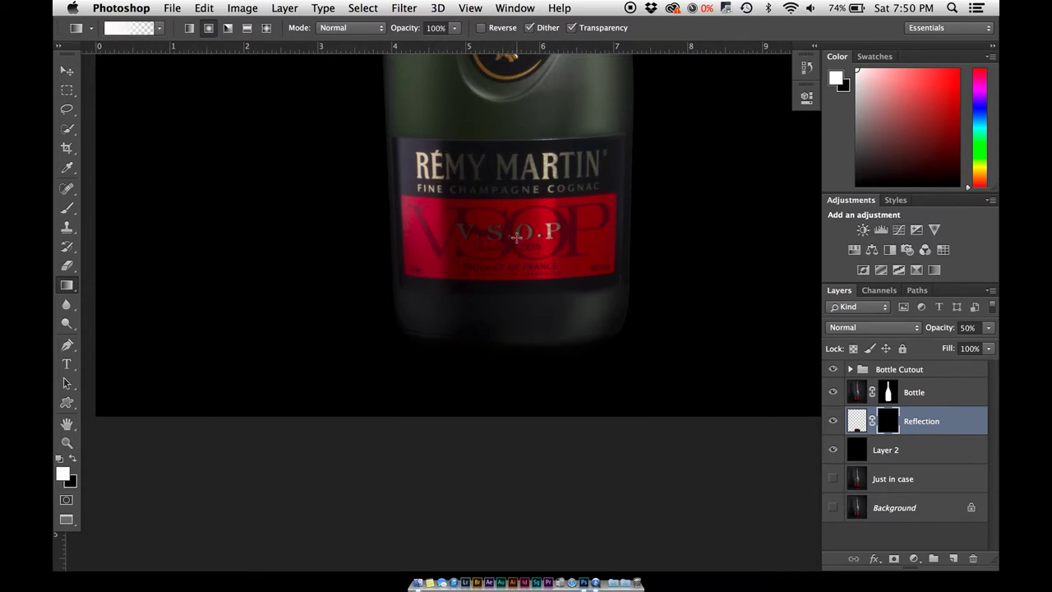
pyautogui.moveTo(515, 234); pyautogui.dragTo(527, 418)
pyautogui.moveTo(518, 261)
pyautogui.mouseDown()
pyautogui.moveTo(517, 436)
pyautogui.moveTo(514, 393)
pyautogui.mouseUp()
pyautogui.moveTo(530, 327); pyautogui.dragTo(509, 469)
pyautogui.moveTo(505, 316); pyautogui.dragTo(516, 417)
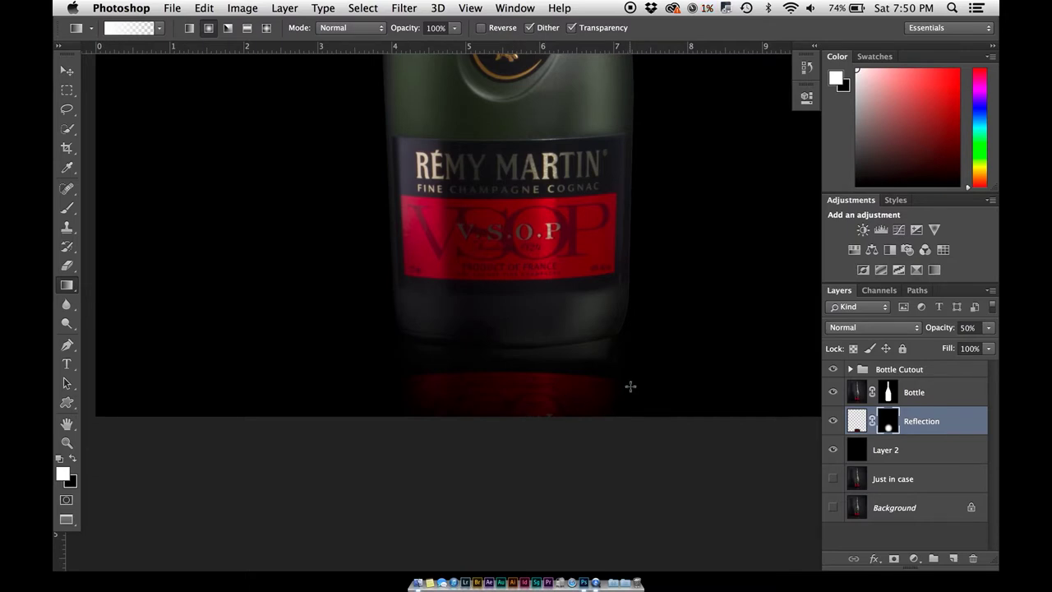
# Step: Examine the whole bottle and its reflection on a black full-screen view, then return to the standard window
pyautogui.press('super+0')
pyautogui.press('super+minus')
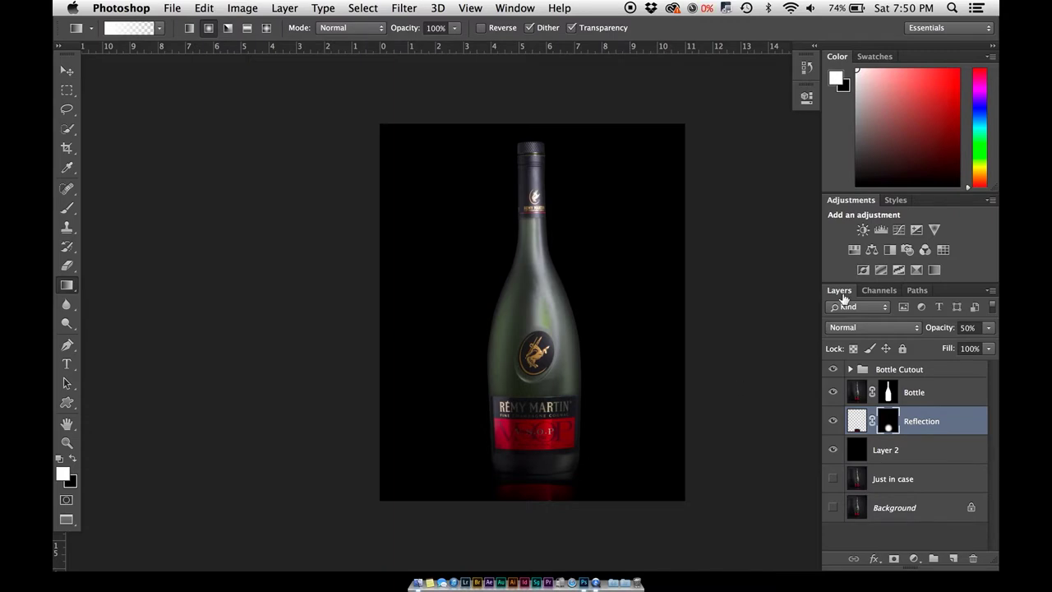
pyautogui.press('f')
pyautogui.press('f')
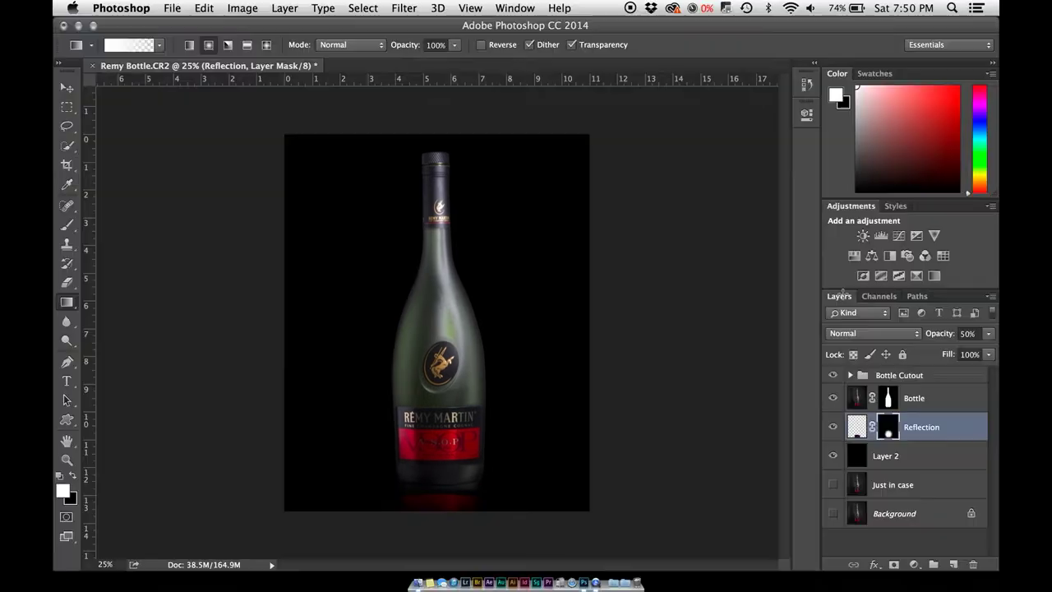
pyautogui.press('super+0')
pyautogui.press('f')
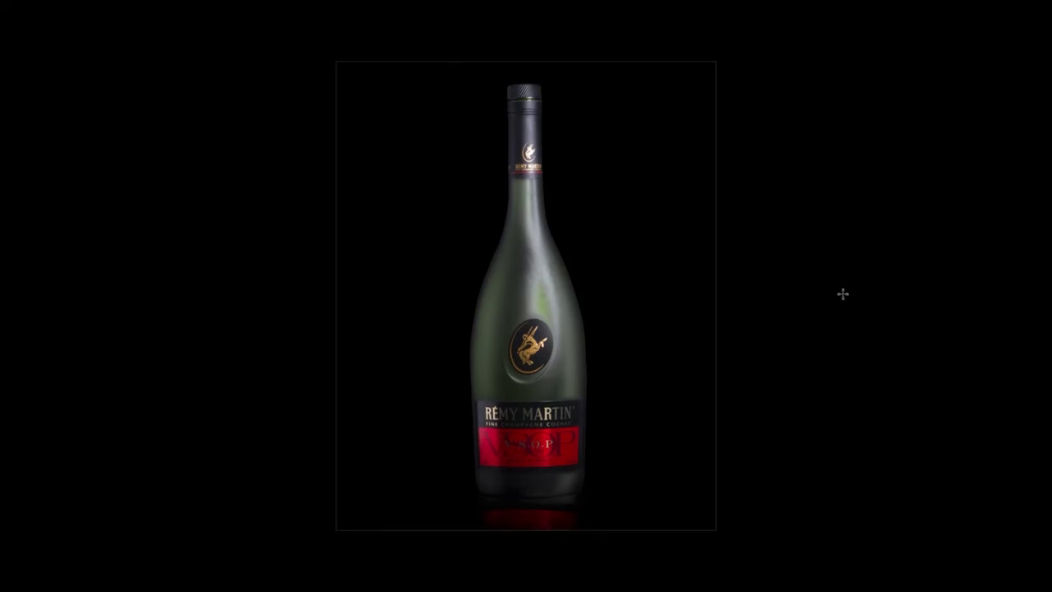
pyautogui.press('super+0')
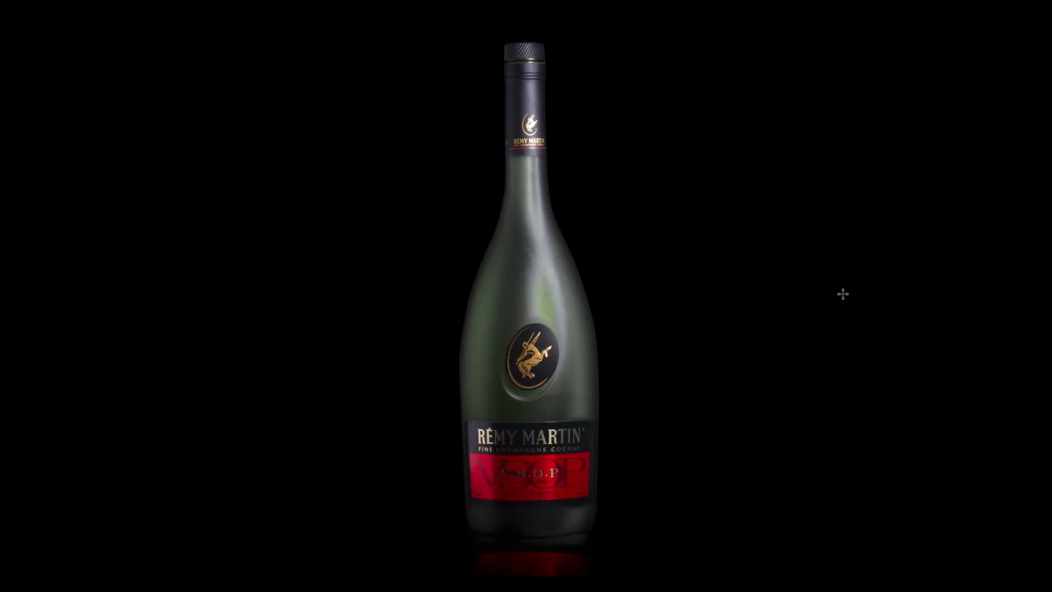
pyautogui.press('f')
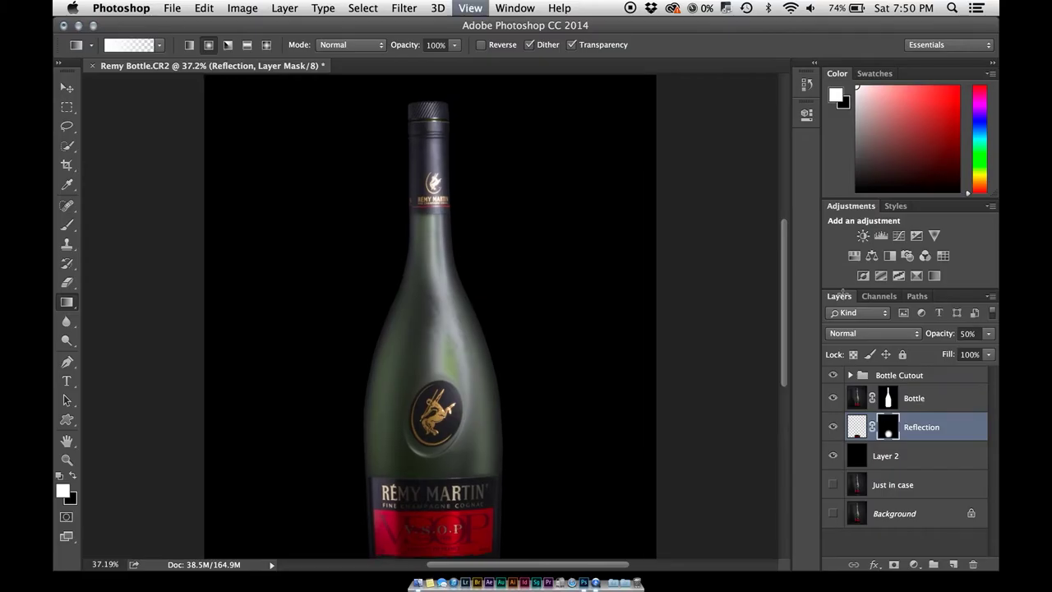
pyautogui.press('super+minus')
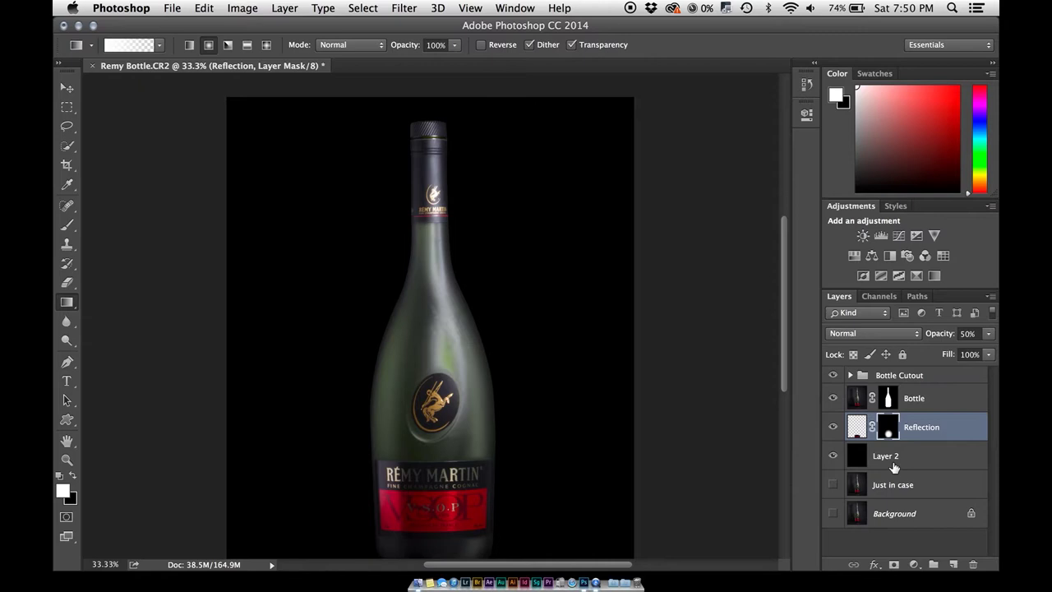
# Step: Group the Bottle Cutout group with the Bottle and Reflection layers, name the new group Bottle and hide it
pyautogui.keyDown('shift'); pyautogui.click(941, 376); pyautogui.keyUp('shift')
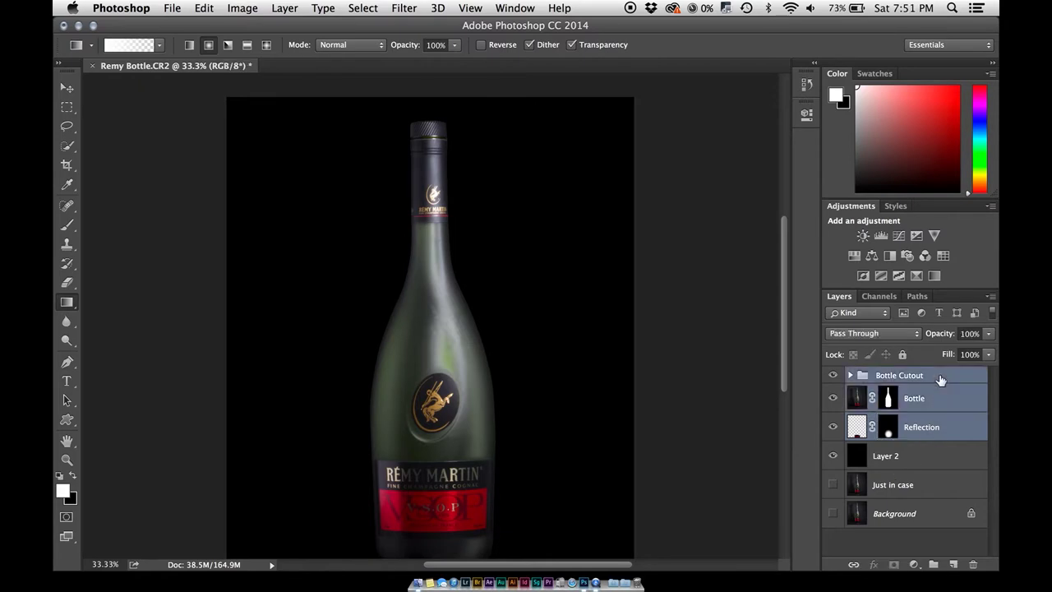
pyautogui.press('super+g')
pyautogui.doubleClick(893, 375)
pyautogui.write('Wo')
pyautogui.press('BackSpace')
pyautogui.press('BackSpace')
pyautogui.write('Bottle')
pyautogui.press('Return')
pyautogui.click(833, 376)
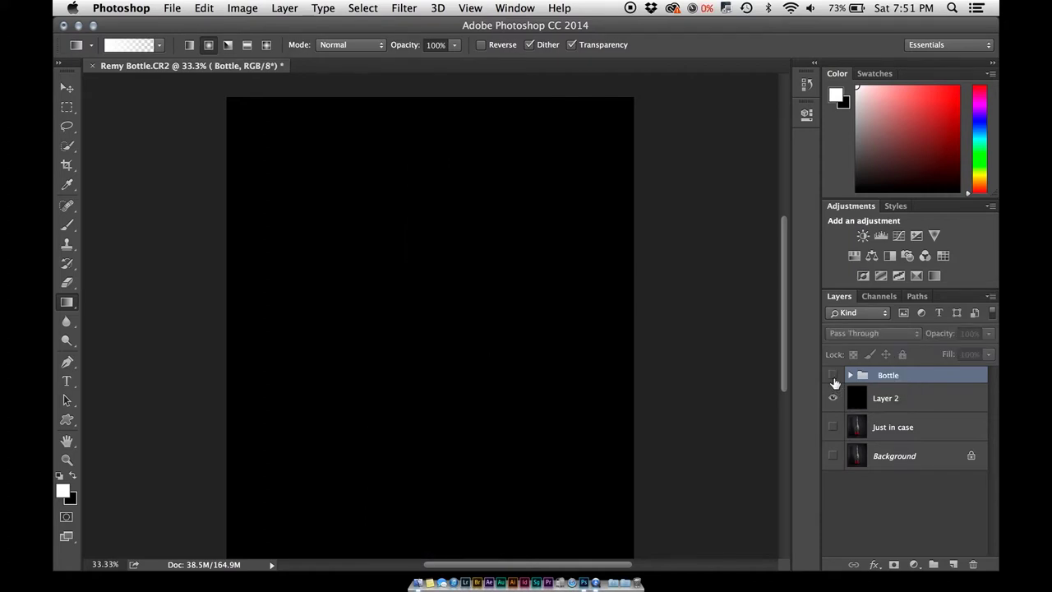
# Step: Switch to Finder and examine the background of Actual Remy Ad.jpg on the Desktop, closing the window when done
pyautogui.click(438, 563)
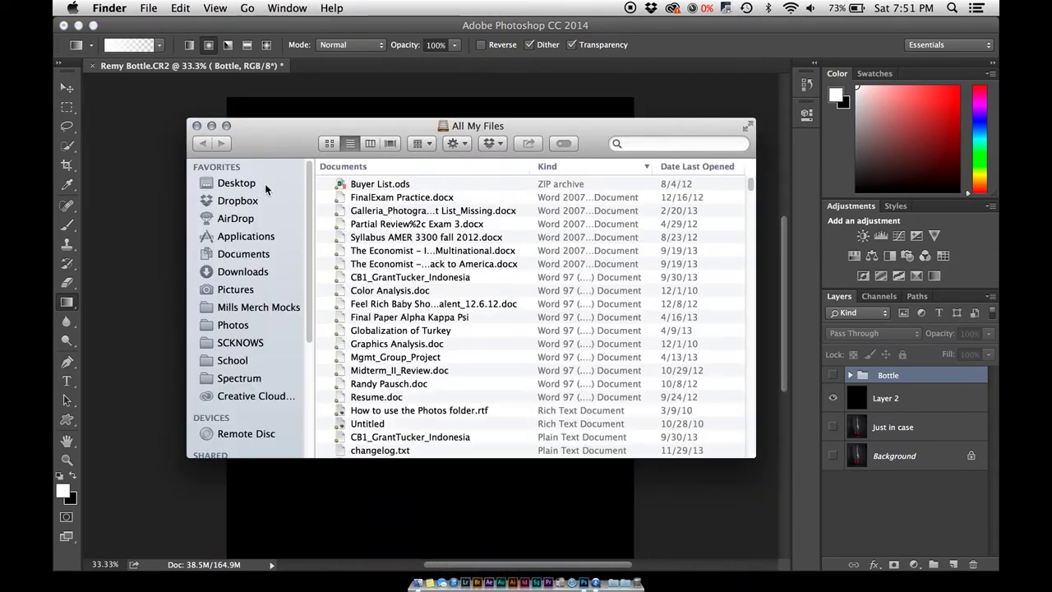
pyautogui.click(261, 183)
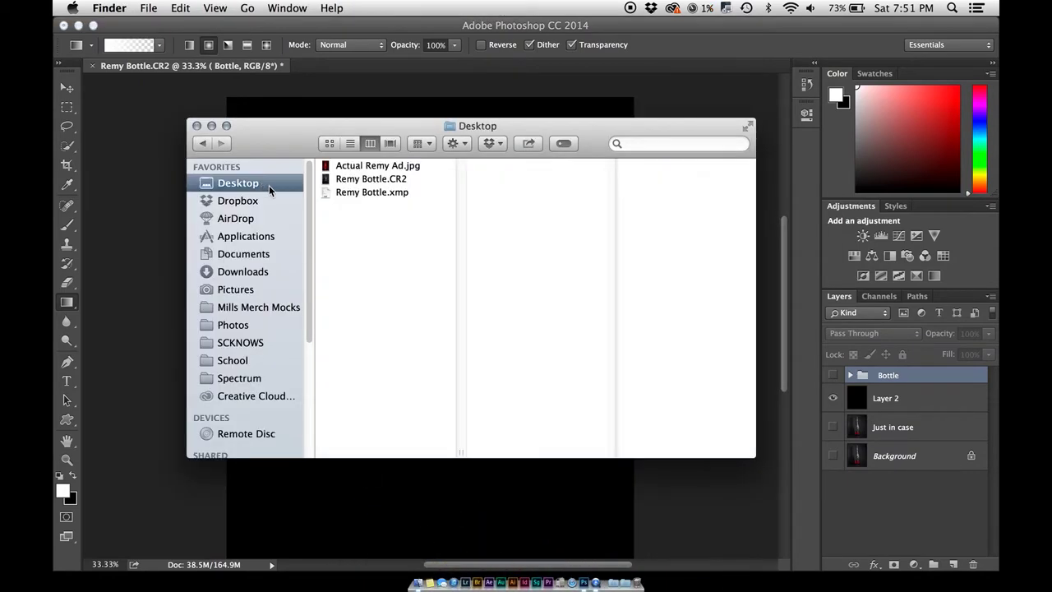
pyautogui.click(361, 168)
pyautogui.press('space')
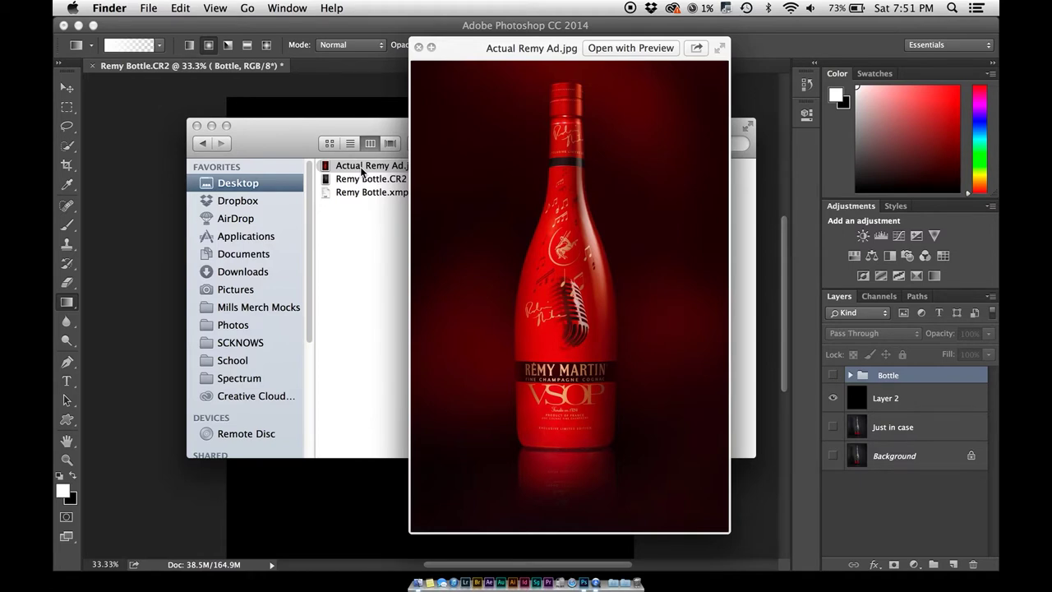
pyautogui.press('space')
pyautogui.click(196, 125)
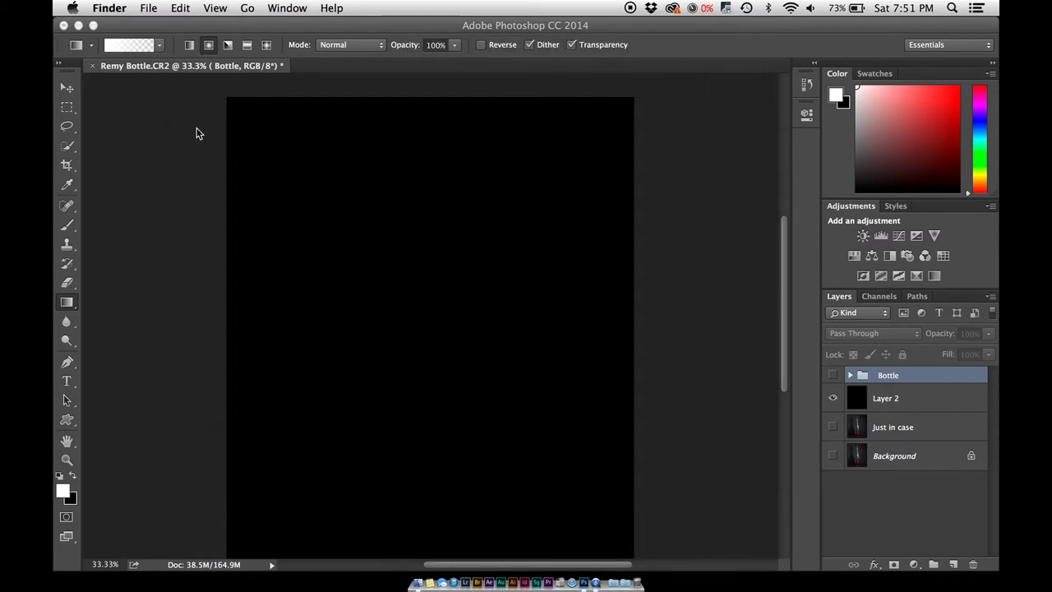
# Step: Add a new layer directly above Layer 2 and fill it with the default black
pyautogui.click(921, 398)
pyautogui.click(920, 399)
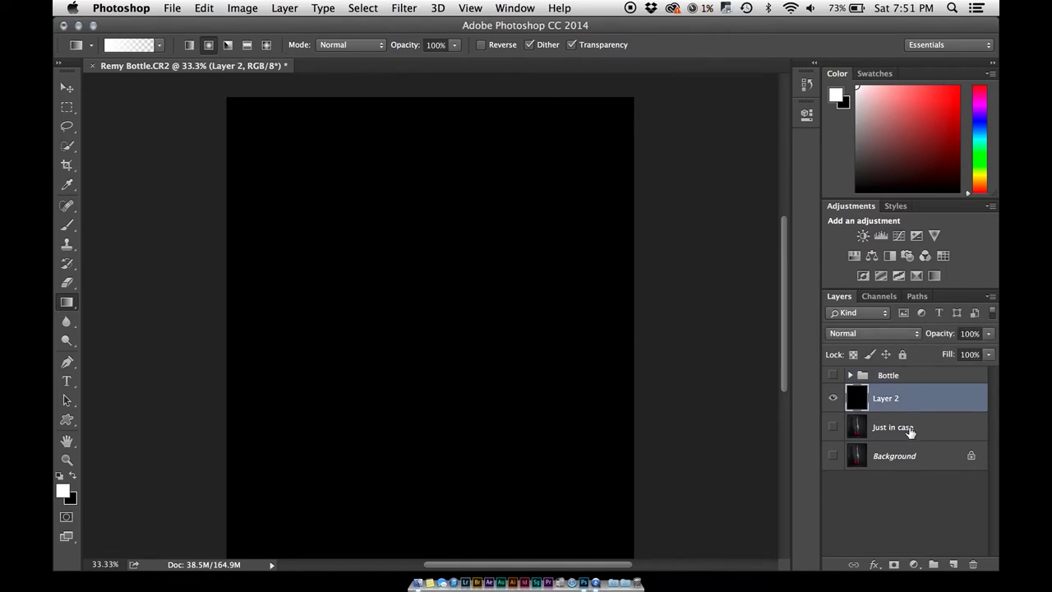
pyautogui.click(953, 564)
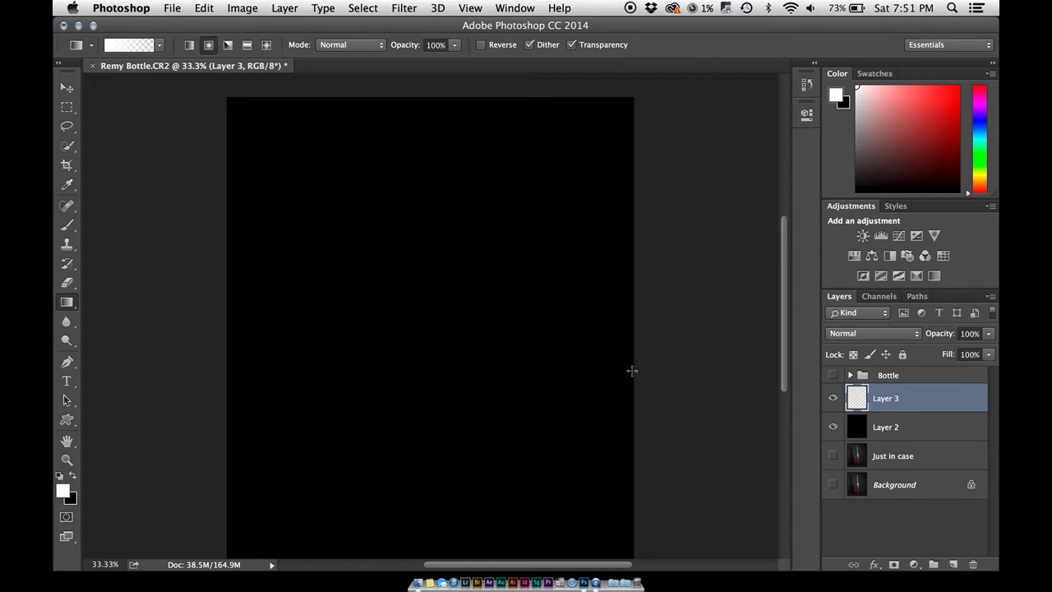
pyautogui.press('d')
pyautogui.hotkey('alt', 'BackSpace')
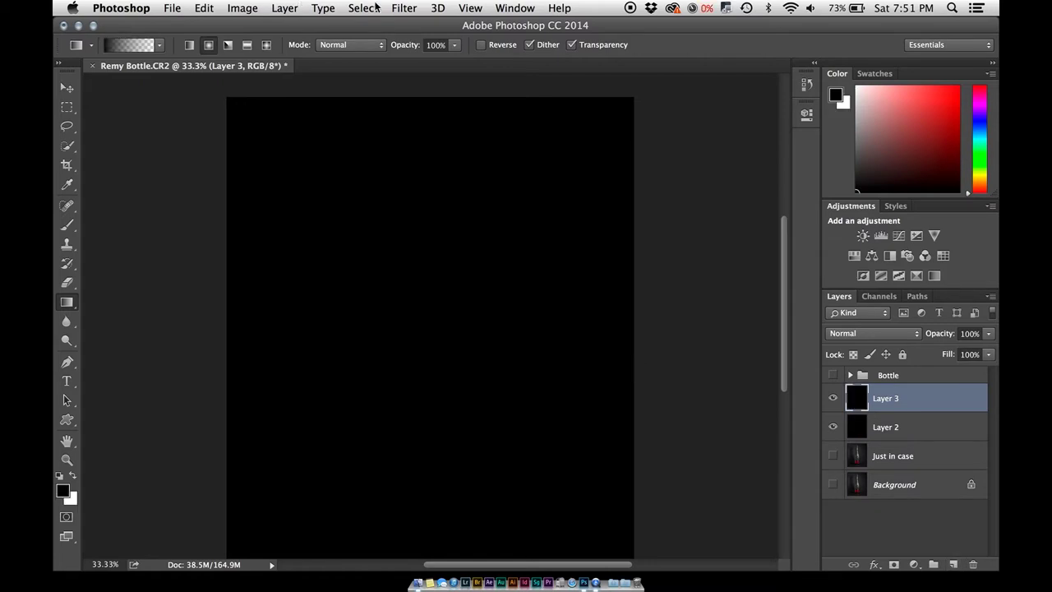
# Step: Render Clouds in black and white on the new layer and reapply the filter several times for a different pattern
pyautogui.click(404, 8)
pyautogui.moveTo(446, 238)
pyautogui.click(626, 238)
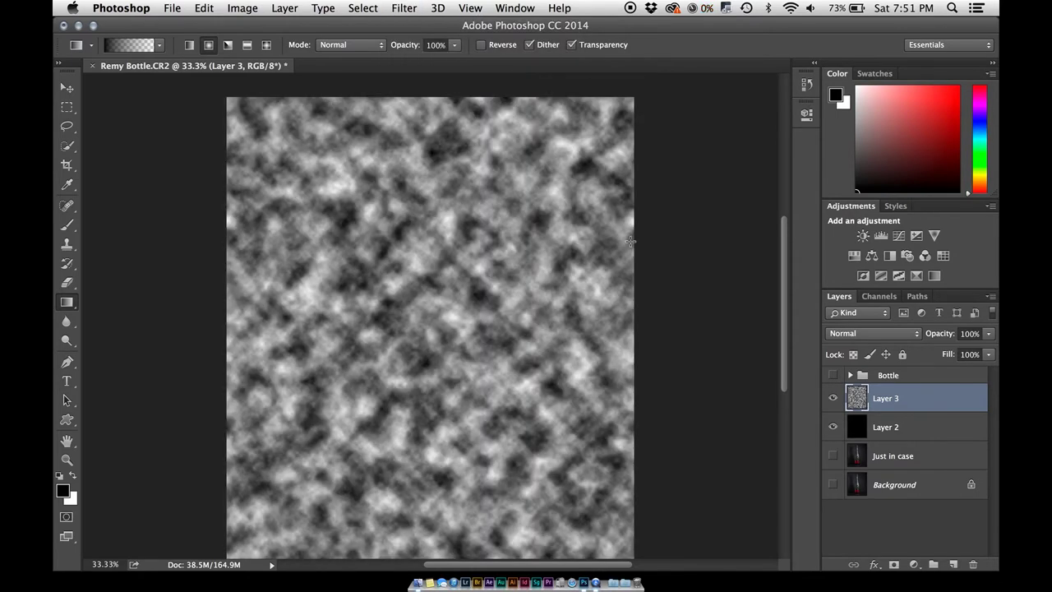
pyautogui.press('super+f')
pyautogui.press('super+f')
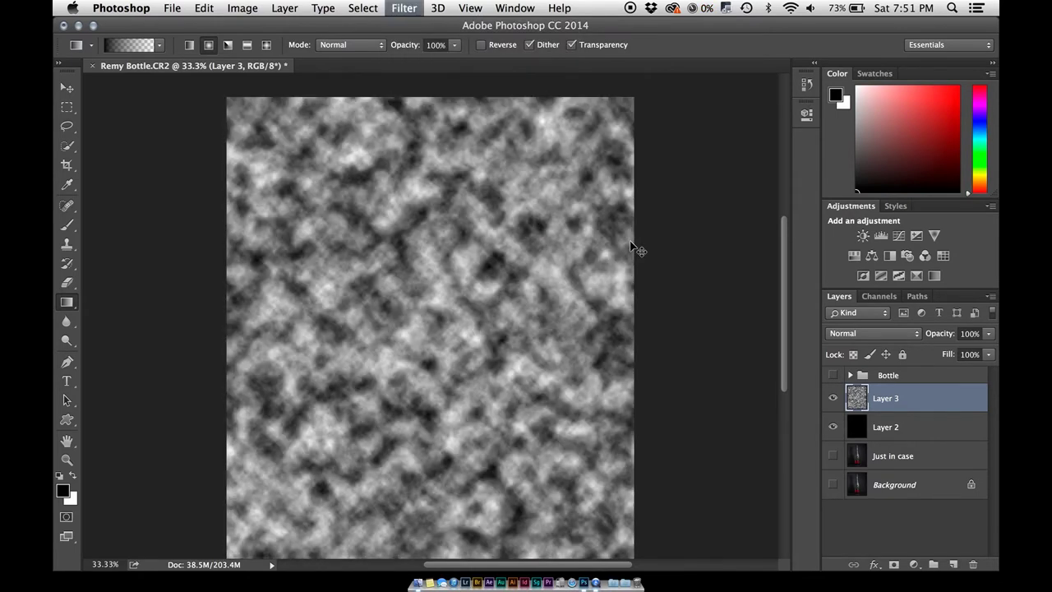
pyautogui.press('super+f')
pyautogui.press('super+f')
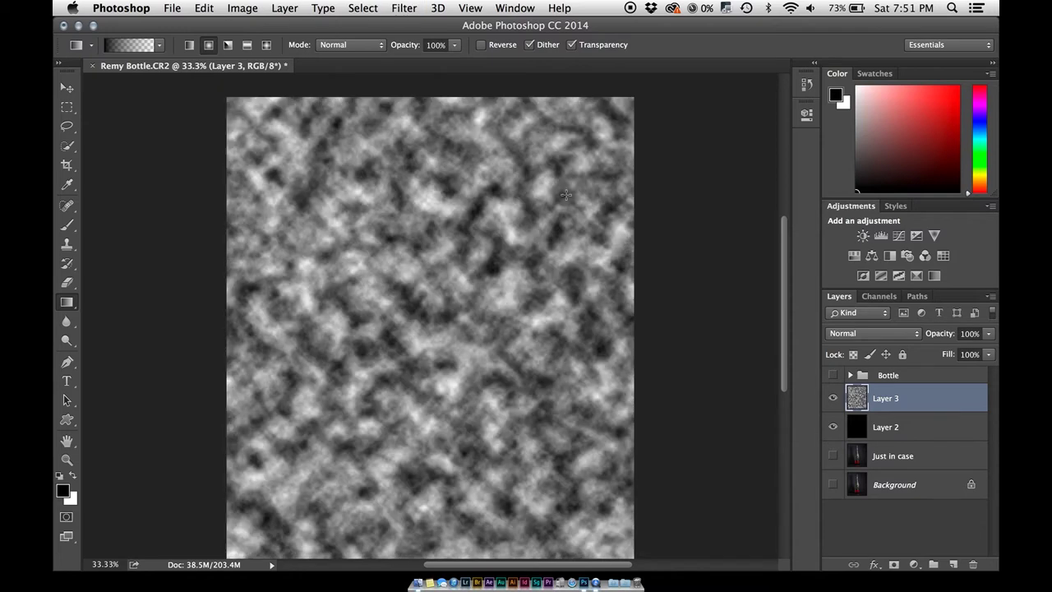
# Step: Render Difference Clouds over the cloud pattern on Layer 3
pyautogui.click(405, 8)
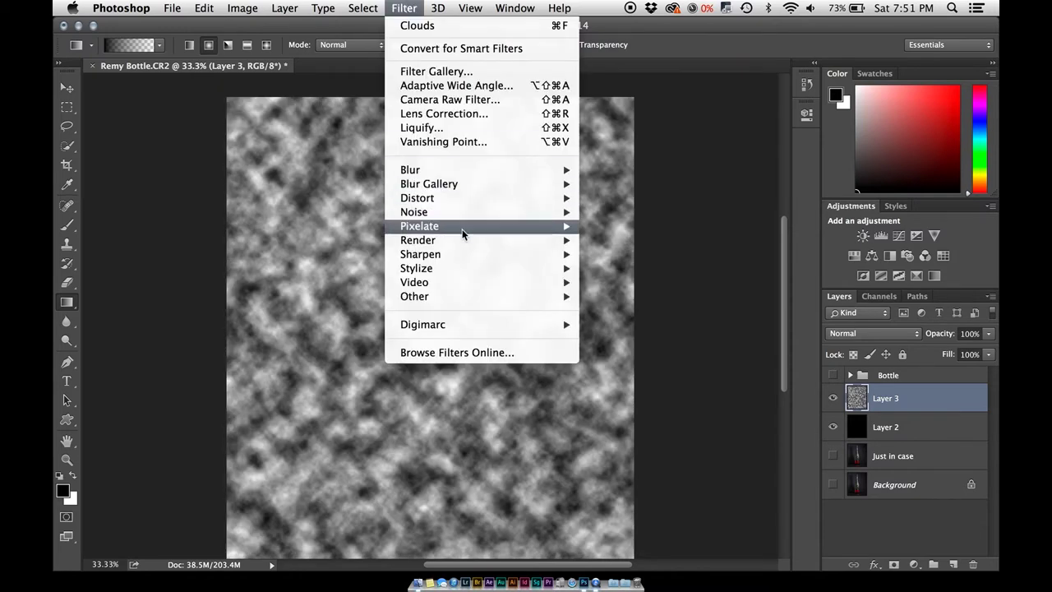
pyautogui.moveTo(463, 239)
pyautogui.click(622, 254)
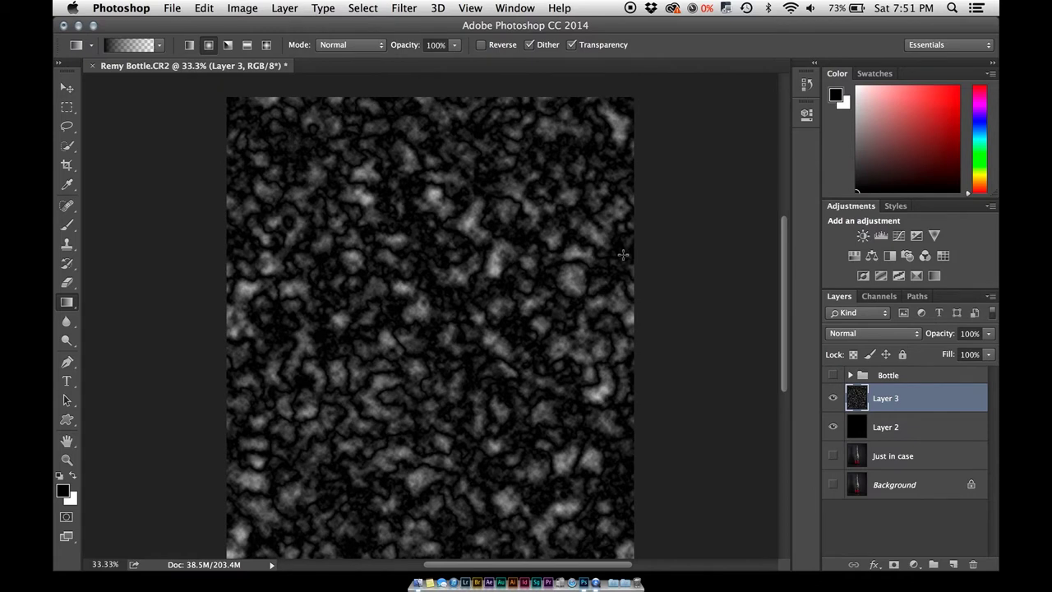
# Step: Enlarge the cloud layer proportionally from its center to about 585% with Free Transform
pyautogui.press('super+plus')
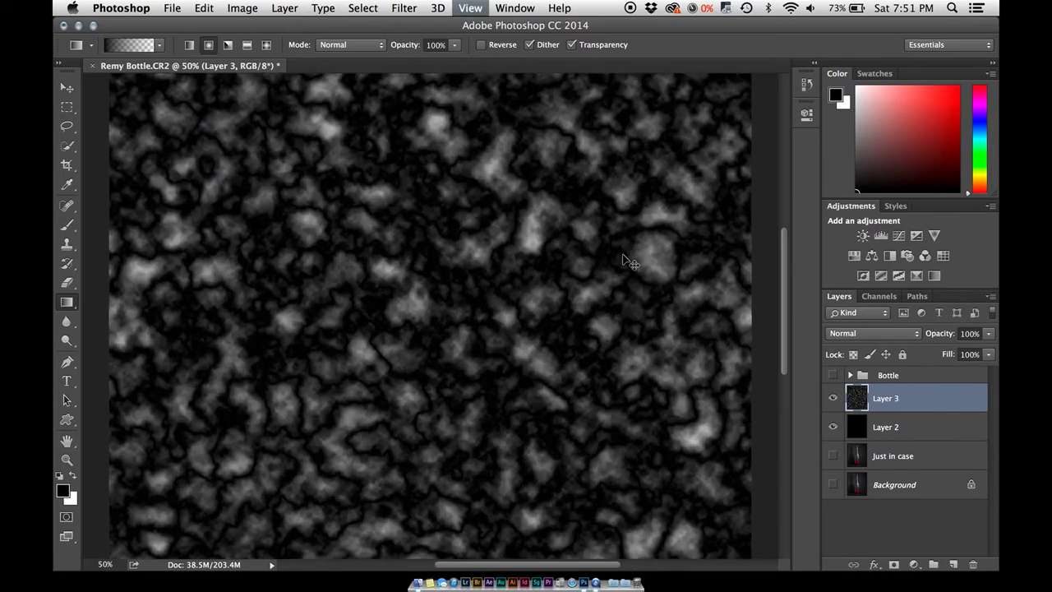
pyautogui.press('super+minus')
pyautogui.press('super+minus')
pyautogui.press('super+minus')
pyautogui.press('super+minus')
pyautogui.press('super+minus')
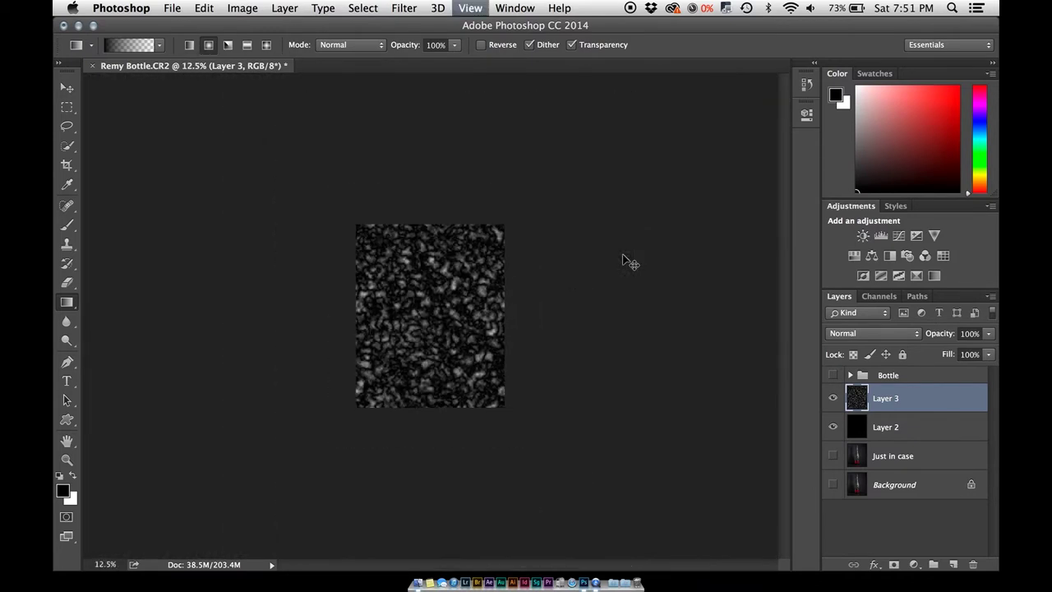
pyautogui.press('super+minus')
pyautogui.press('super+minus')
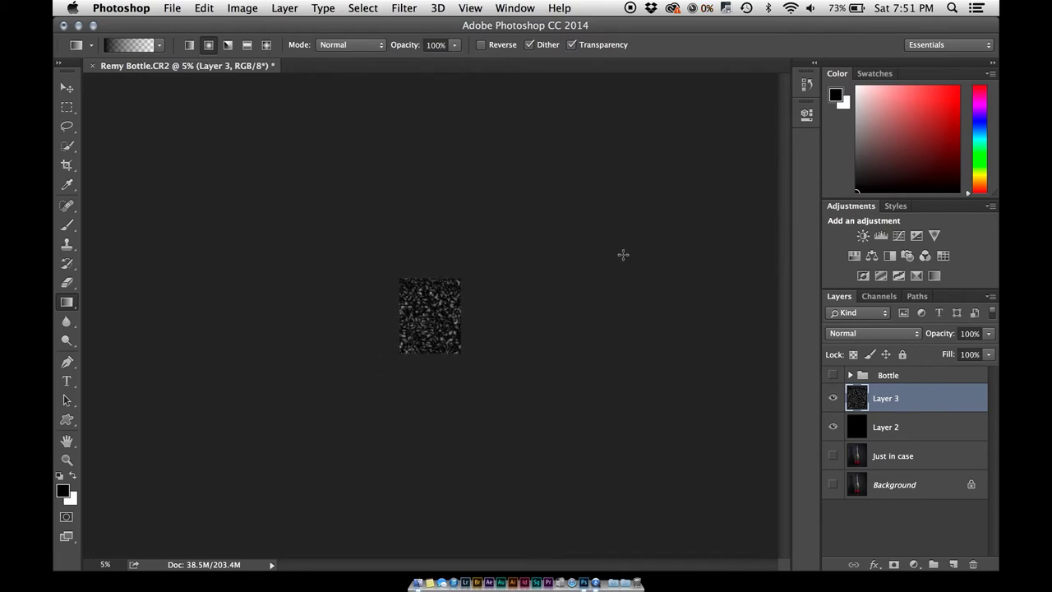
pyautogui.press('super+t')
pyautogui.click(458, 353)
pyautogui.moveTo(458, 353); pyautogui.dragTo(609, 535)
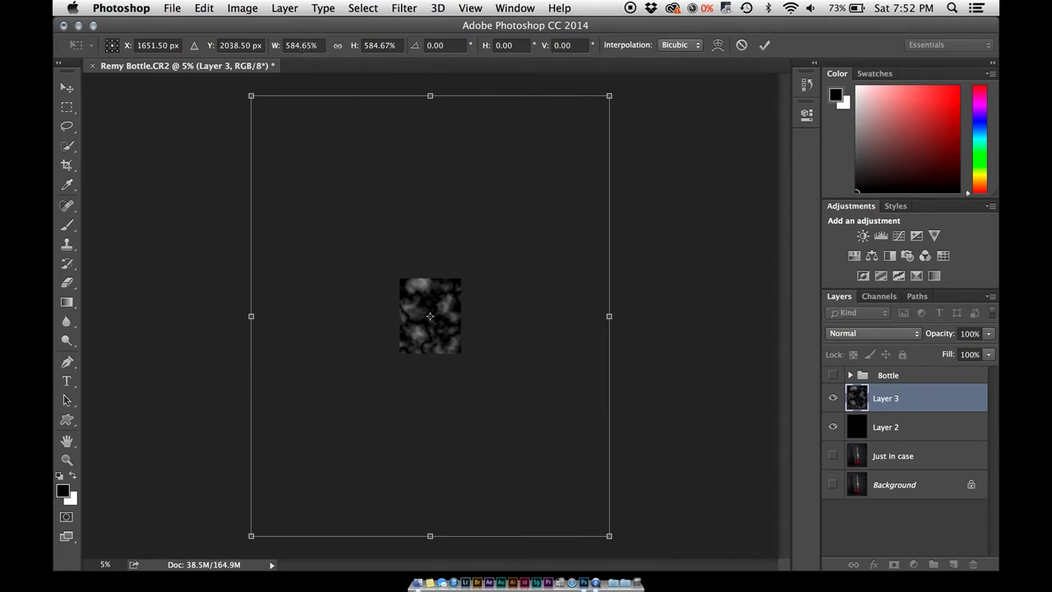
# Step: Set the cloud layer's transform width and height to 600% each and apply the scaling
pyautogui.click(302, 45)
pyautogui.write('600')
pyautogui.press('Tab')
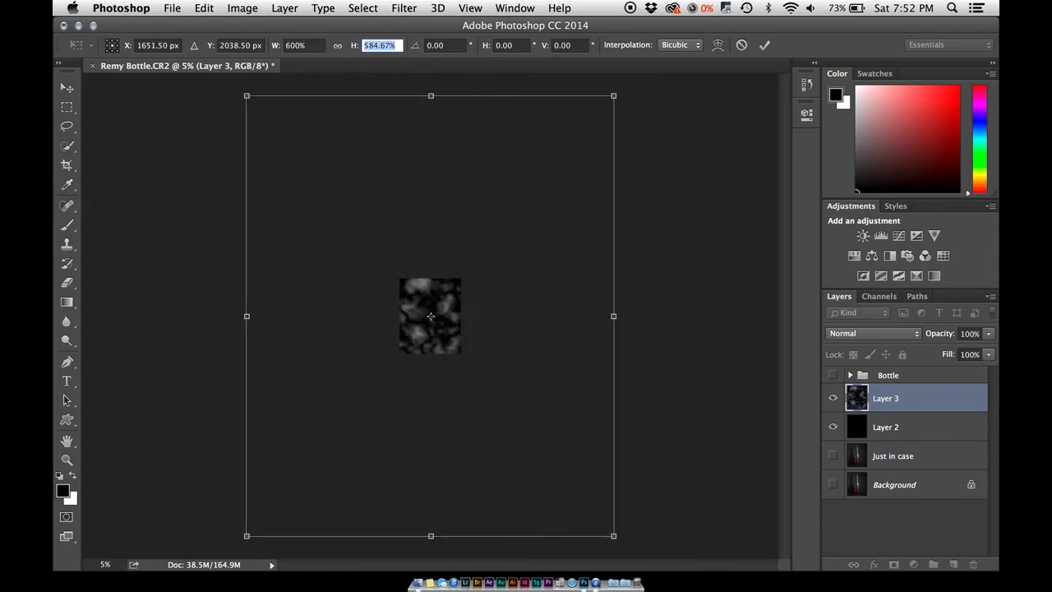
pyautogui.write('600')
pyautogui.press('Return')
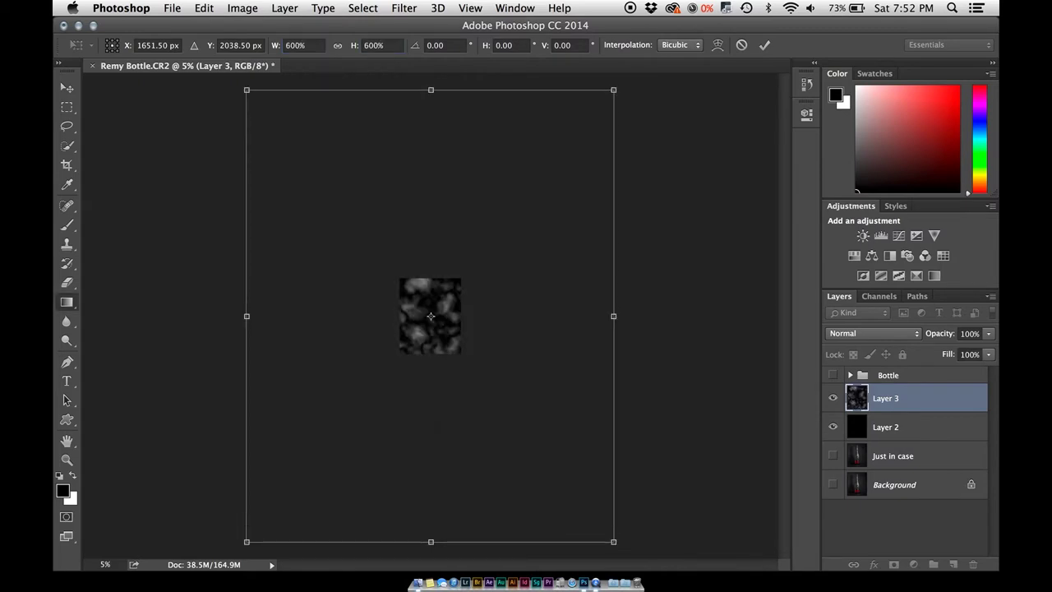
pyautogui.press('Return')
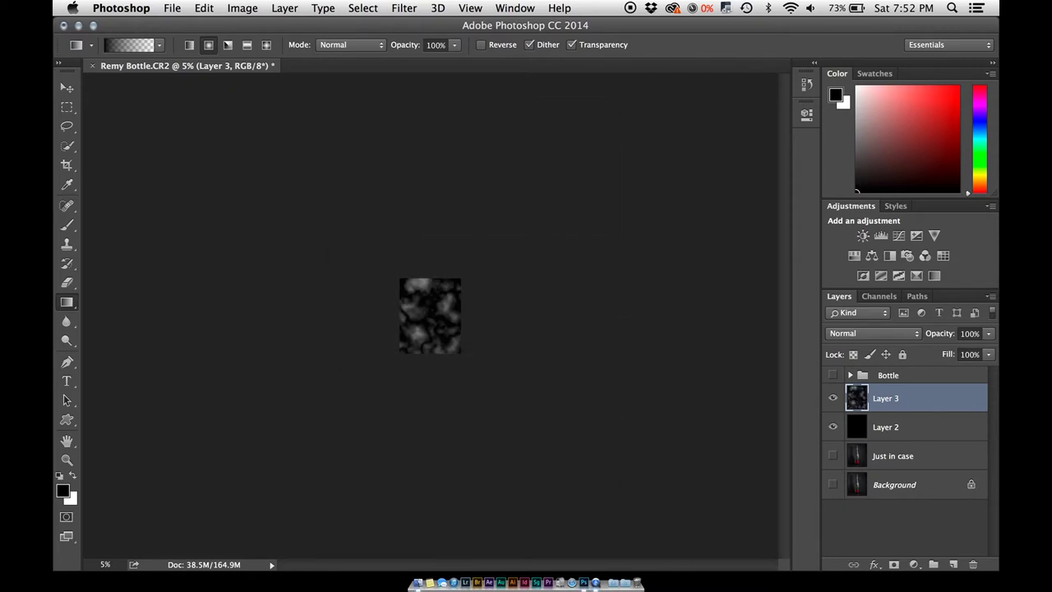
# Step: Crop at the canvas bounds with Delete Cropped Pixels enabled to discard the parts of the cloud layer outside the image
pyautogui.press('super+equal')
pyautogui.press('super+equal')
pyautogui.press('super+equal')
pyautogui.press('super+equal')
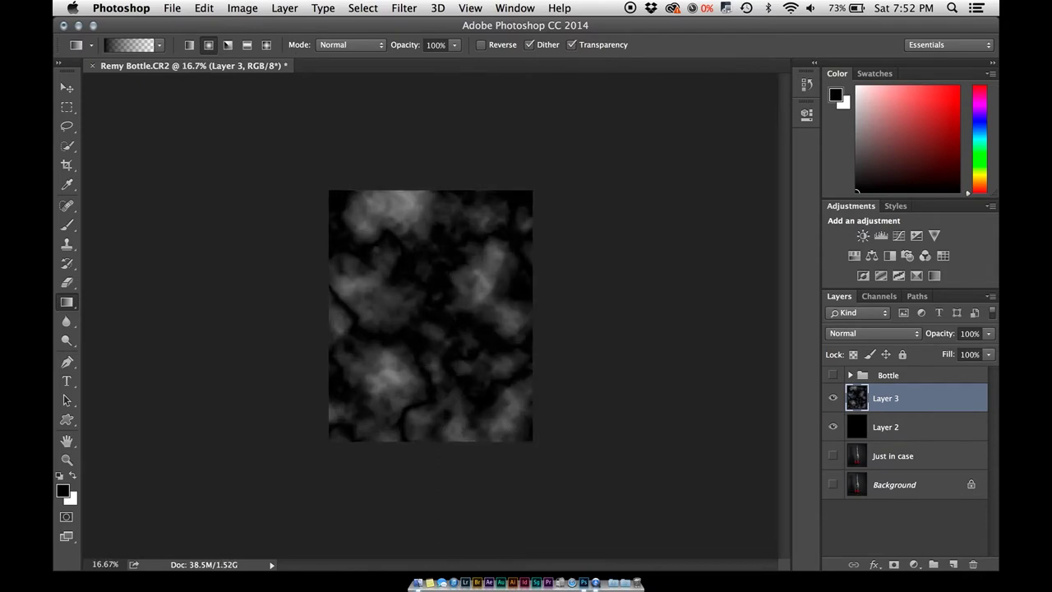
pyautogui.press('c')
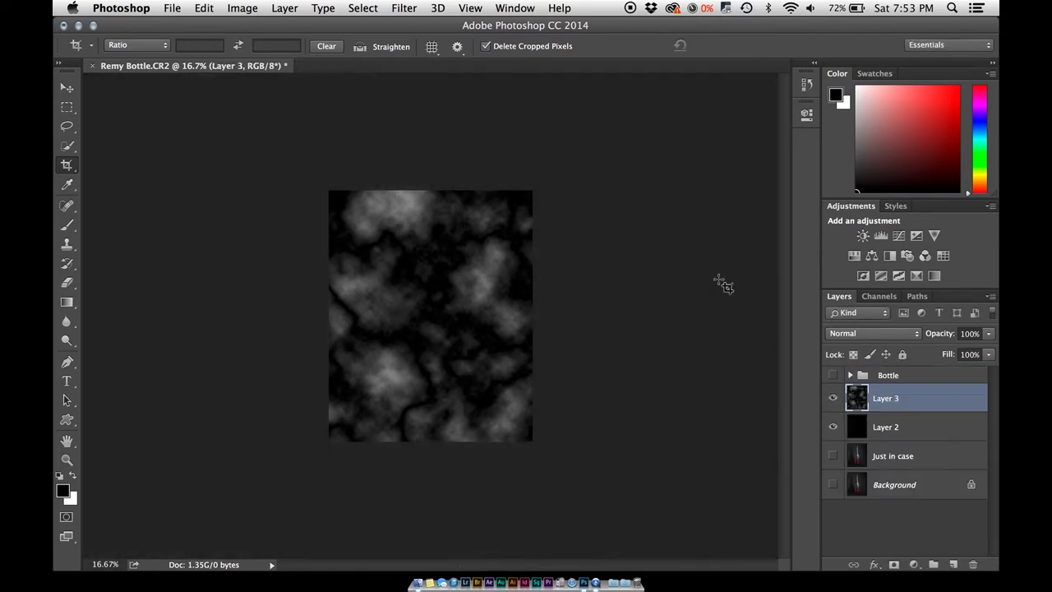
# Step: Apply a Gaussian Blur with a 400-pixel radius to the cloud layer
pyautogui.click(405, 10)
pyautogui.moveTo(430, 171)
pyautogui.click(614, 226)
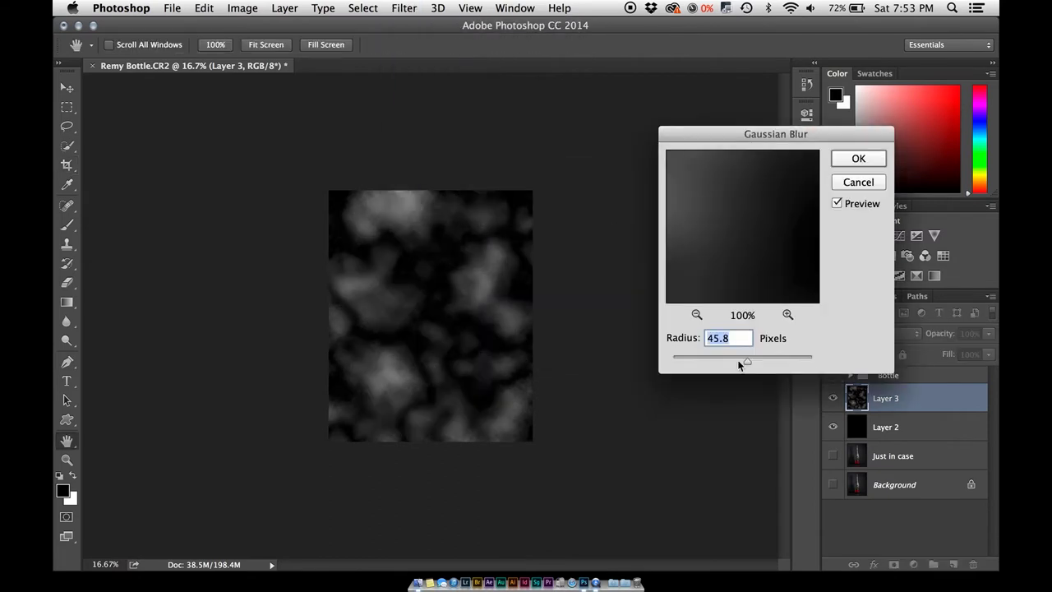
pyautogui.moveTo(746, 361); pyautogui.dragTo(792, 365)
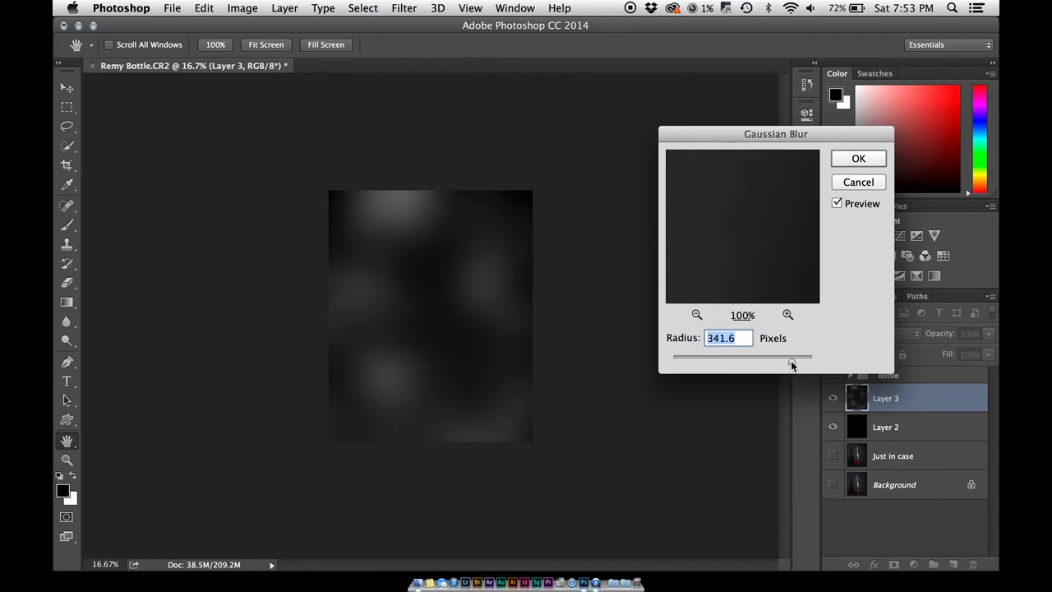
pyautogui.moveTo(792, 364); pyautogui.dragTo(797, 362)
pyautogui.write('400')
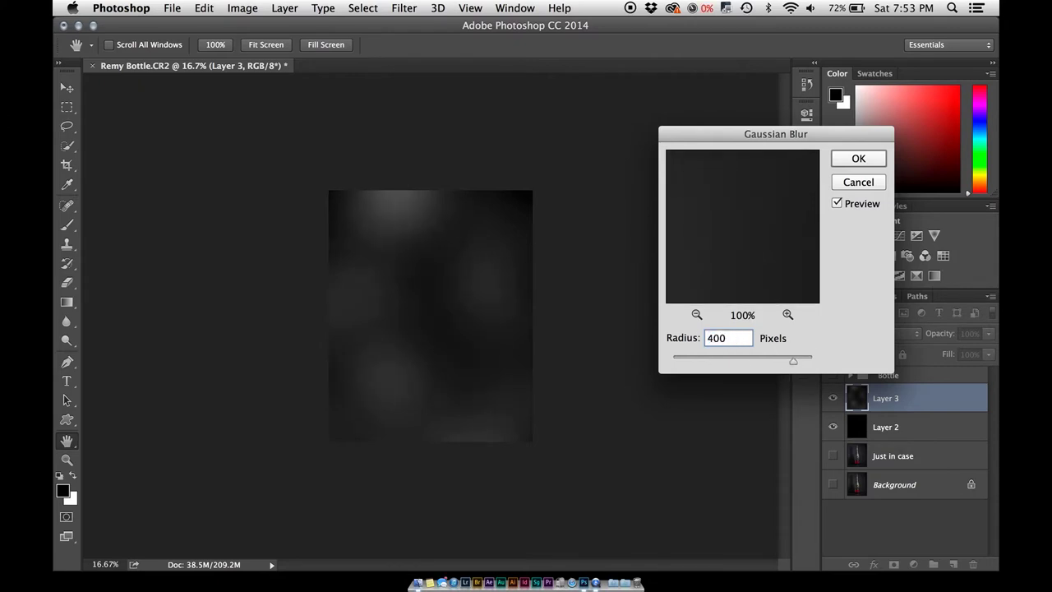
pyautogui.press('Return')
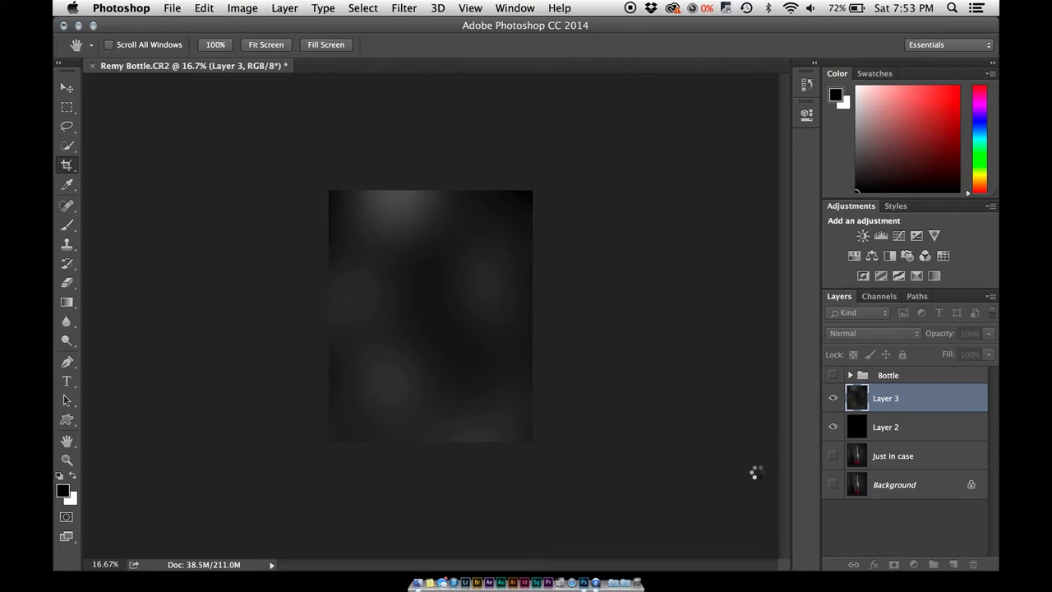
# Step: Show the Bottle group and check the bottle against the blurred cloud background
pyautogui.click(832, 375)
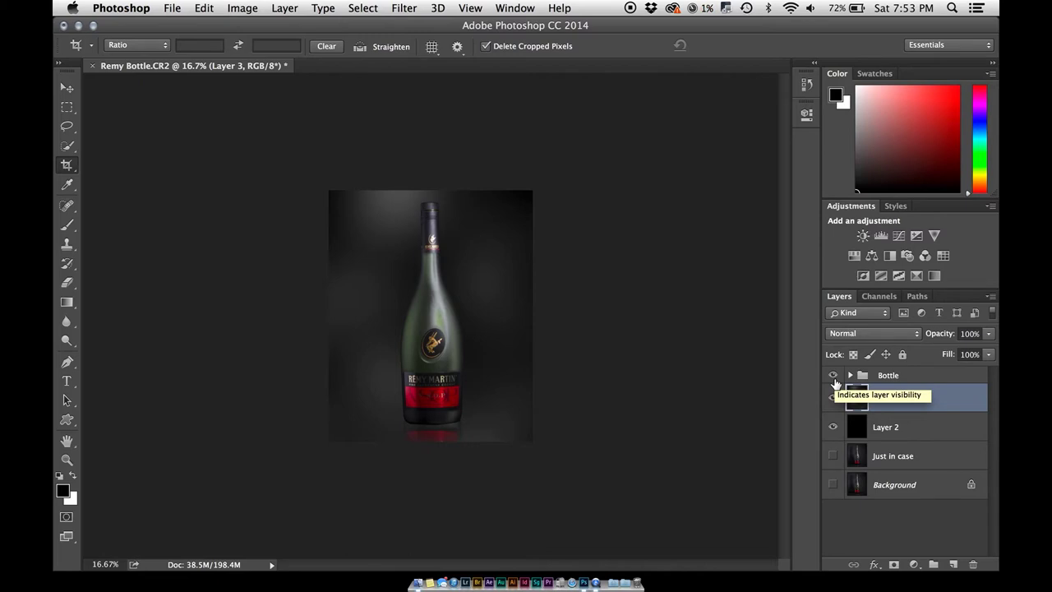
pyautogui.press('super+plus')
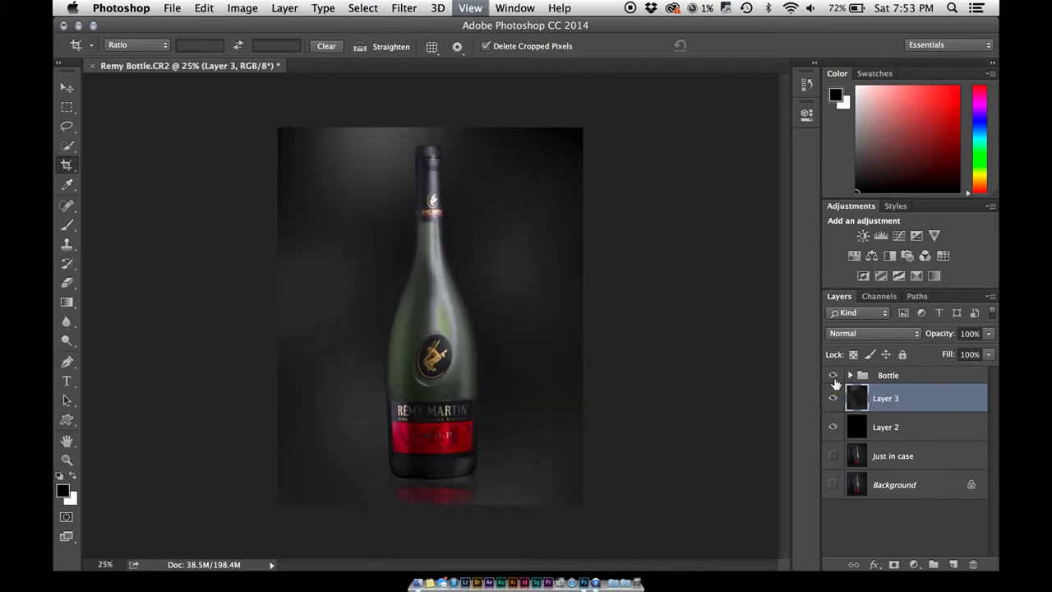
pyautogui.press('super+plus')
pyautogui.press('super+plus')
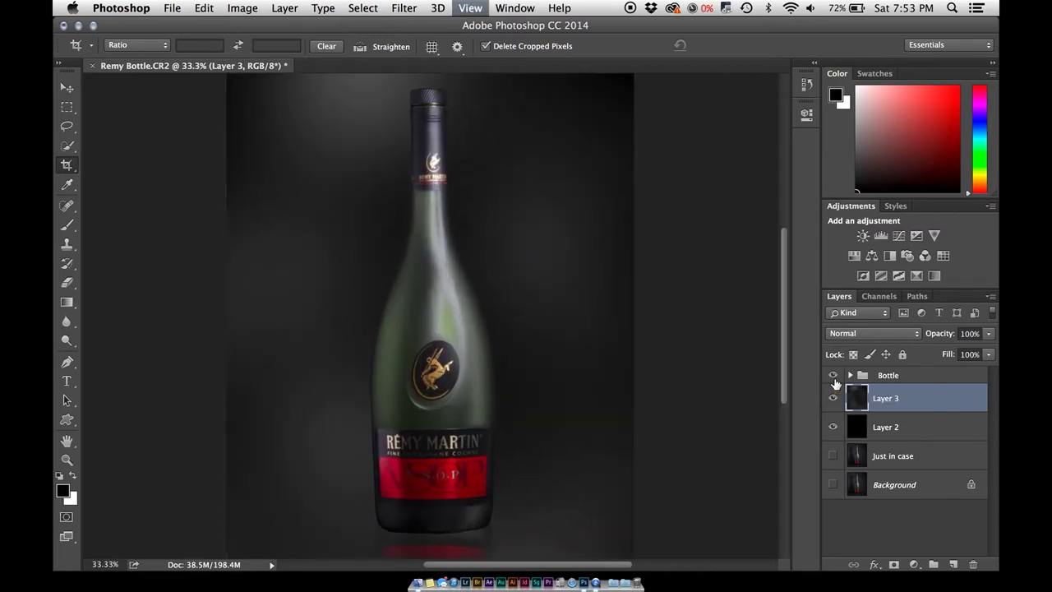
pyautogui.press('super+minus')
pyautogui.press('super+minus')
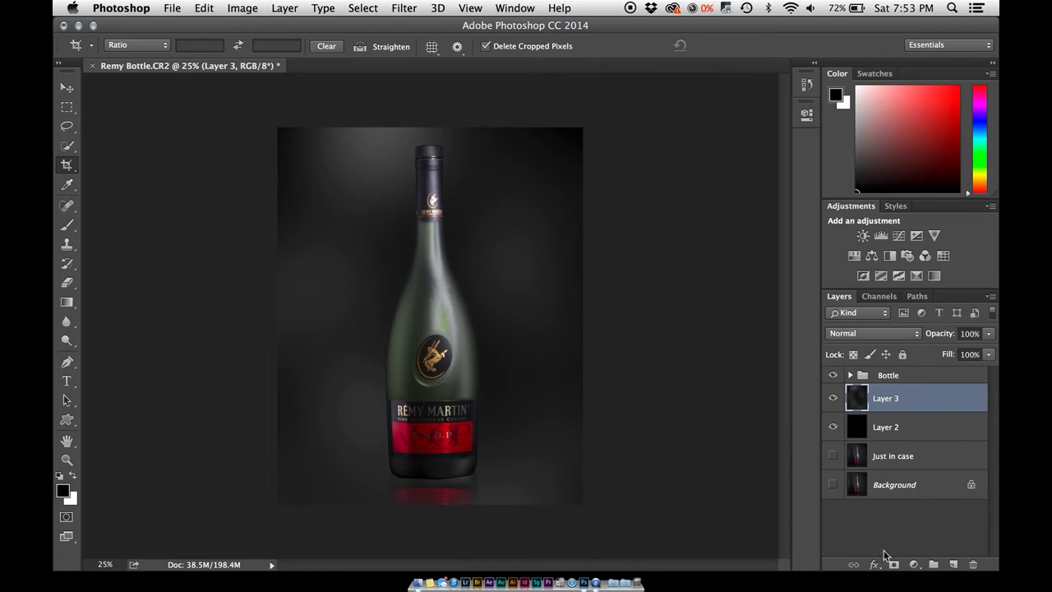
# Step: Add a Hue/Saturation adjustment above the cloud layer, colorize the background green with hue 74 and fine-tune its saturation
pyautogui.click(912, 564)
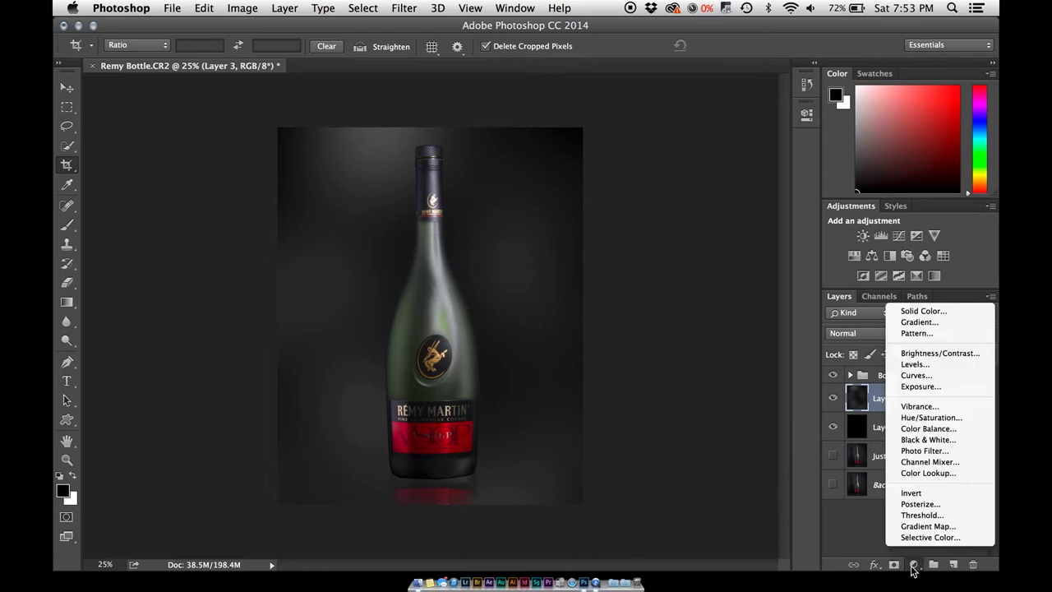
pyautogui.click(932, 417)
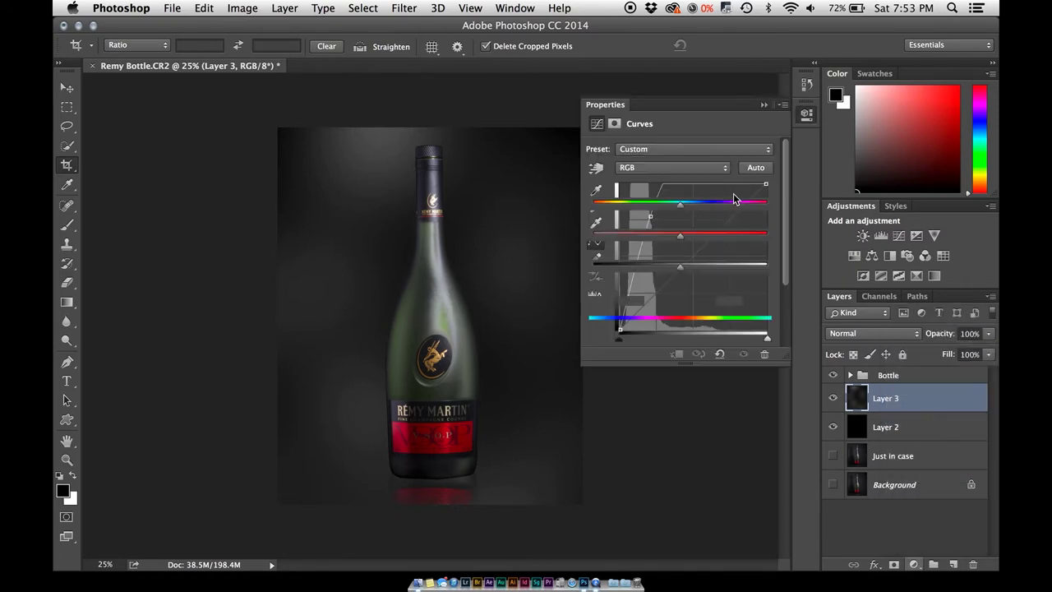
pyautogui.click(657, 286)
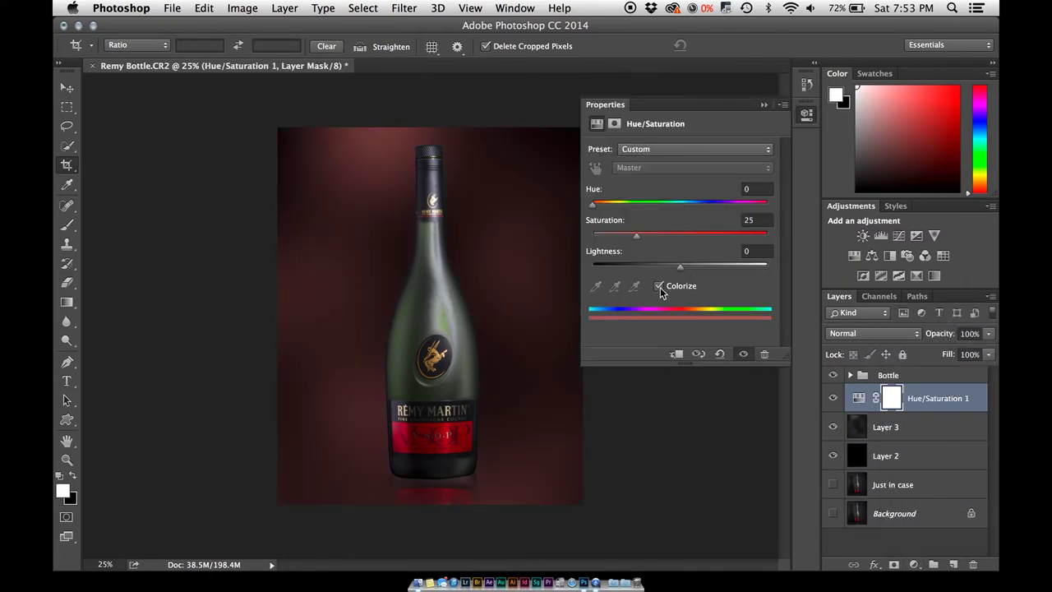
pyautogui.moveTo(598, 209); pyautogui.dragTo(629, 210)
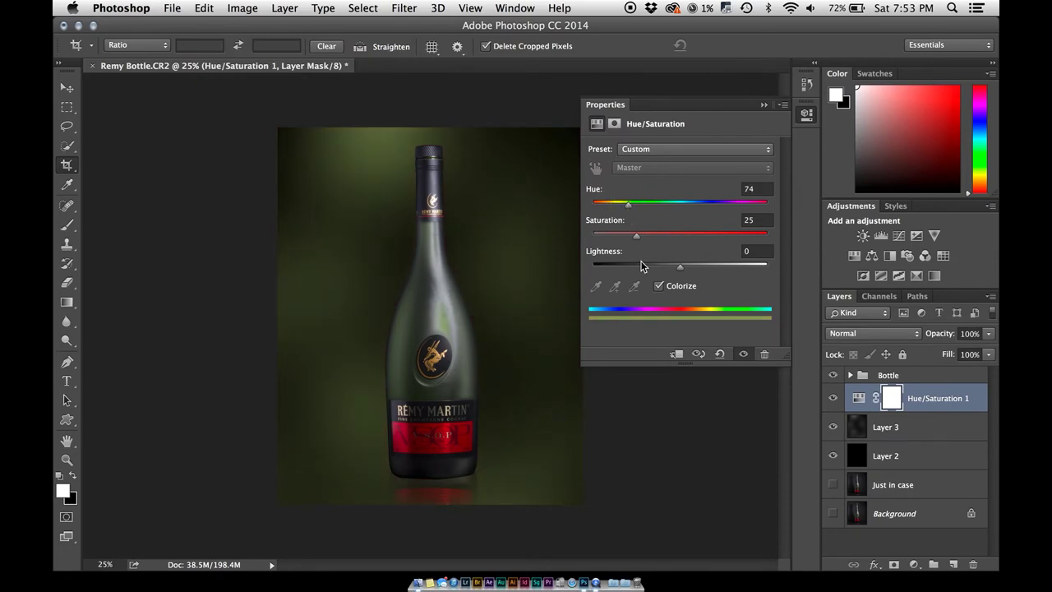
pyautogui.moveTo(637, 242)
pyautogui.mouseDown()
pyautogui.moveTo(669, 239)
pyautogui.moveTo(640, 243)
pyautogui.mouseUp()
pyautogui.click(809, 115)
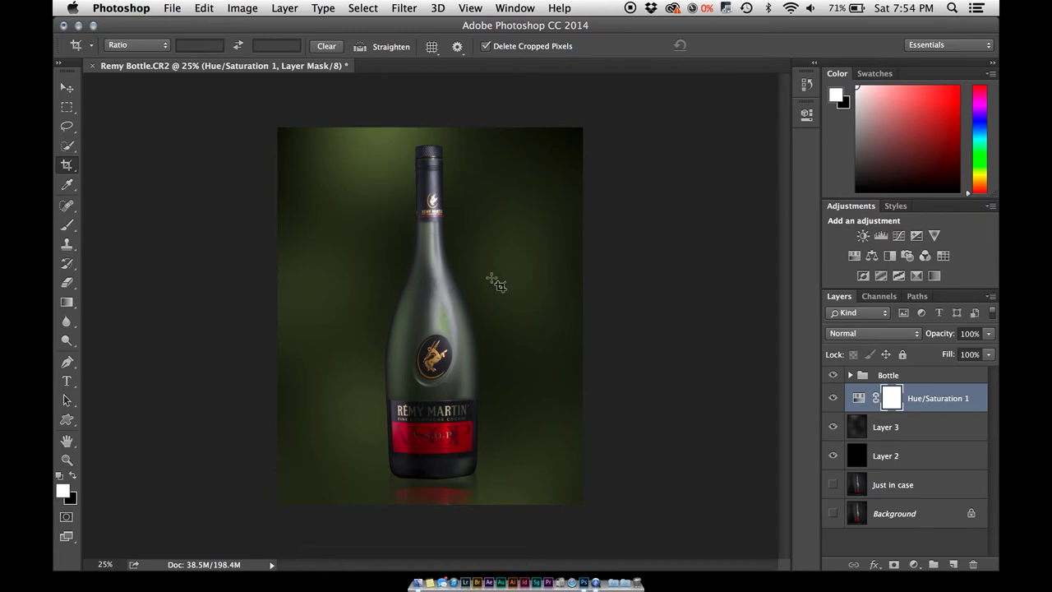
# Step: Rename the Hue/Saturation adjustment layer as Background Color
pyautogui.doubleClick(942, 400)
pyautogui.write('Ba')
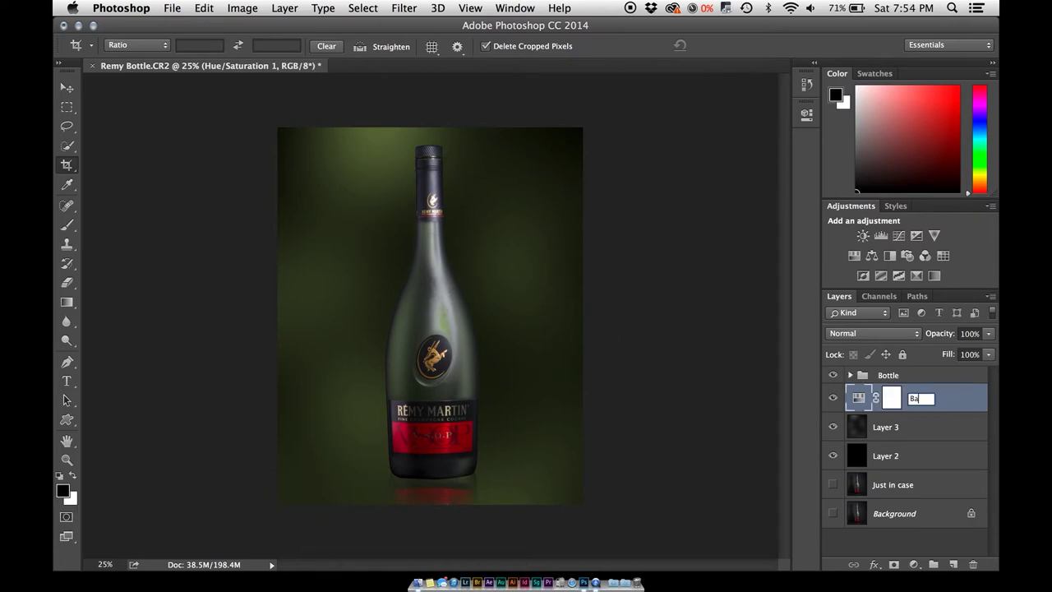
pyautogui.write('ckground Color')
pyautogui.press('Return')
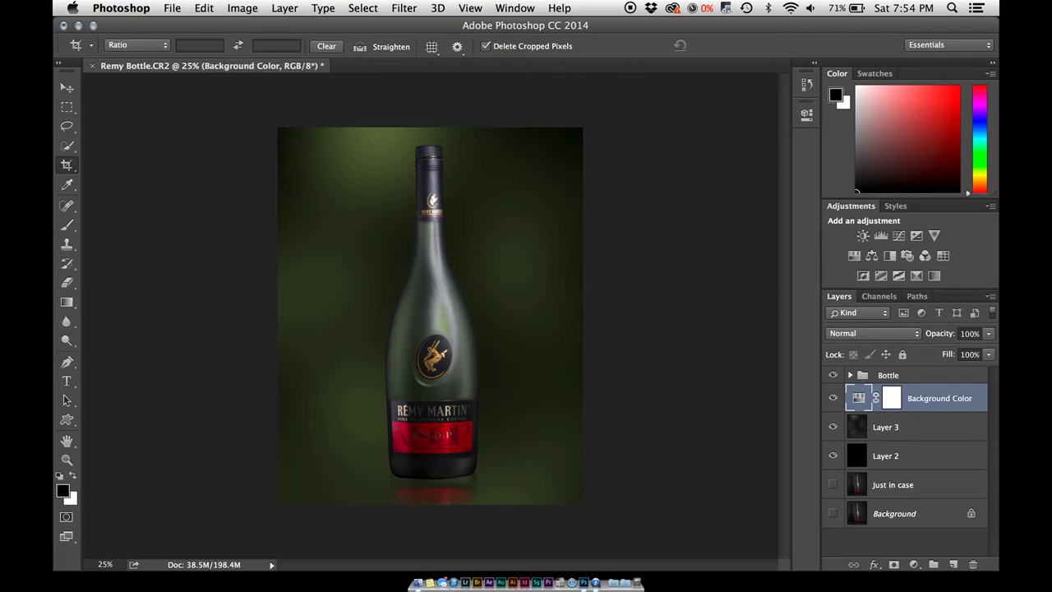
# Step: Add a new layer above Background Color and draw a radial black-to-transparent gradient from the bottle's centre out to the image's side edge
pyautogui.click(953, 565)
pyautogui.press('g')
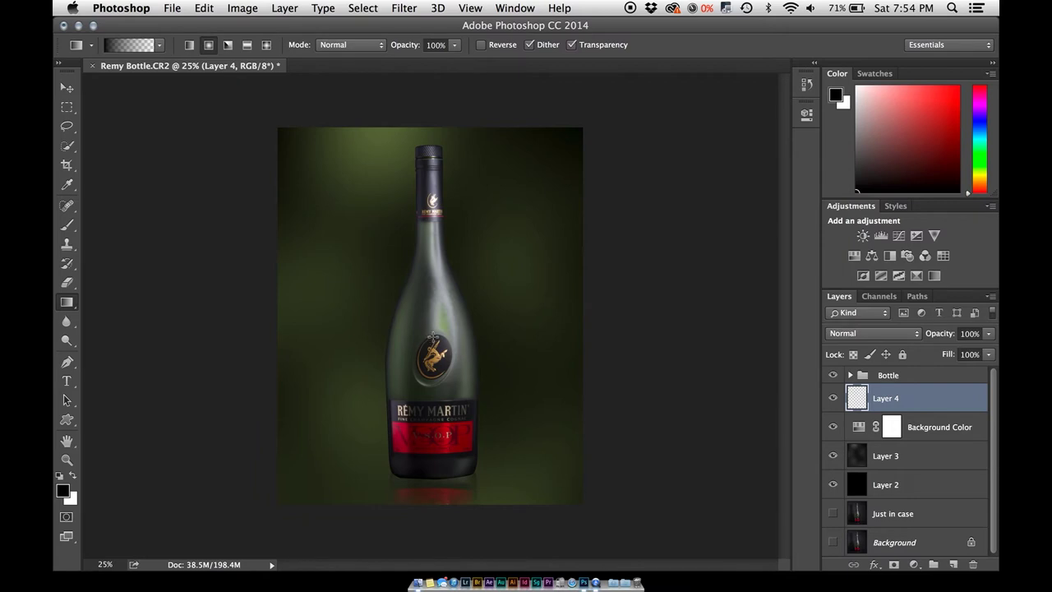
pyautogui.moveTo(444, 336); pyautogui.dragTo(587, 336)
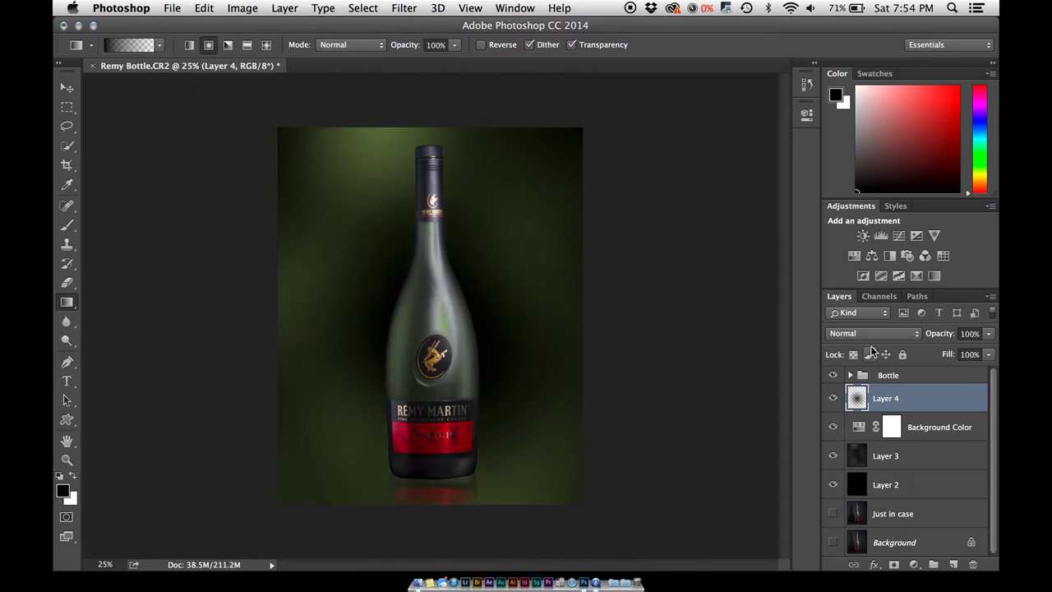
# Step: Set the gradient layer to 57% opacity and the Overlay blend mode
pyautogui.moveTo(940, 339); pyautogui.dragTo(908, 339)
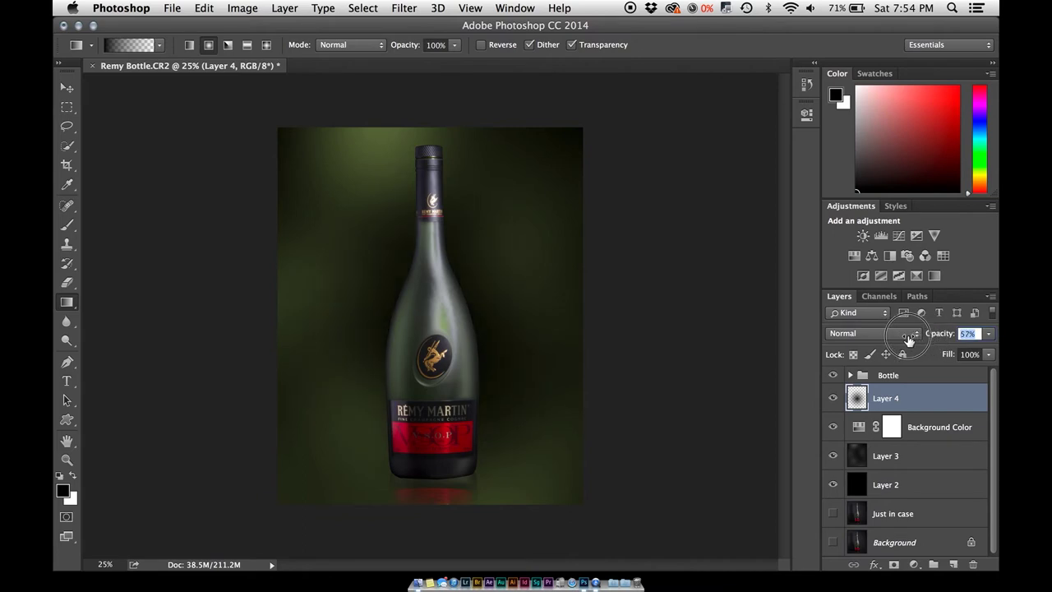
pyautogui.click(908, 336)
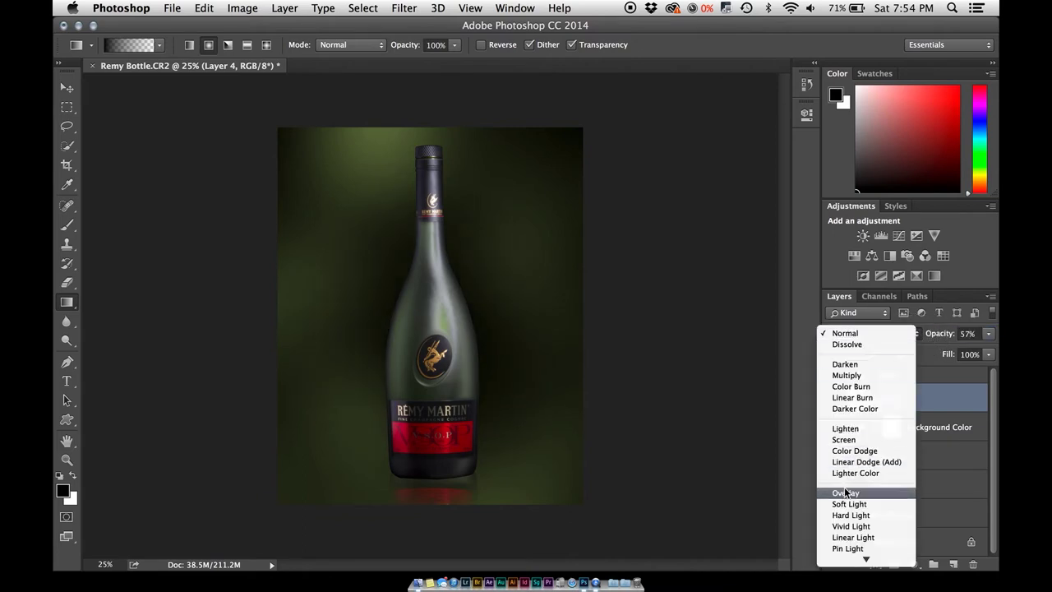
pyautogui.click(786, 391)
pyautogui.hotkey('shift', 'alt', 'o')
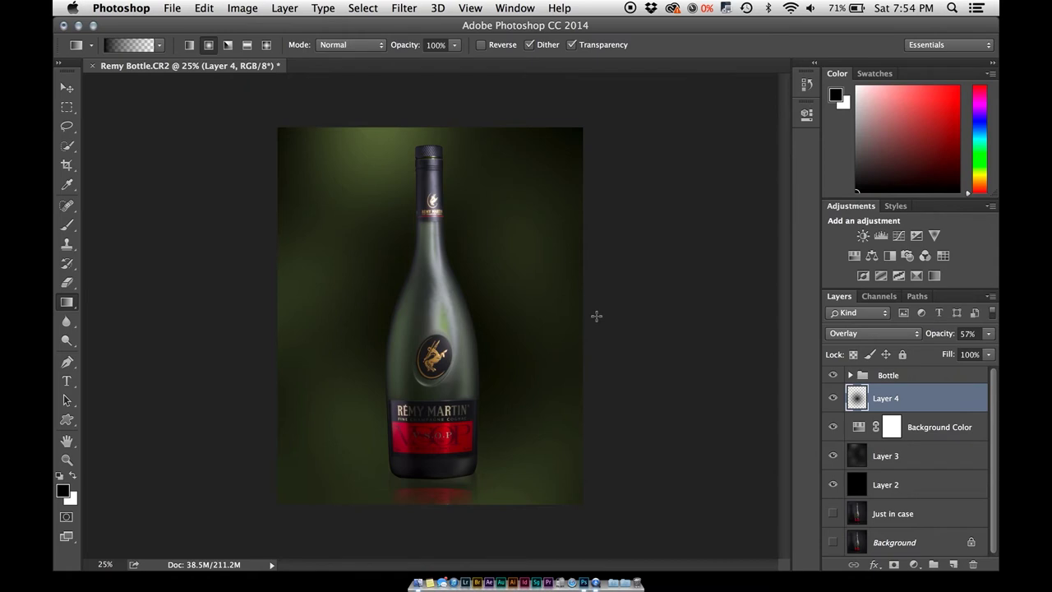
# Step: Compare the image with and without the gradient layer and examine the bottle against the darkened background
pyautogui.click(833, 398)
pyautogui.click(833, 398)
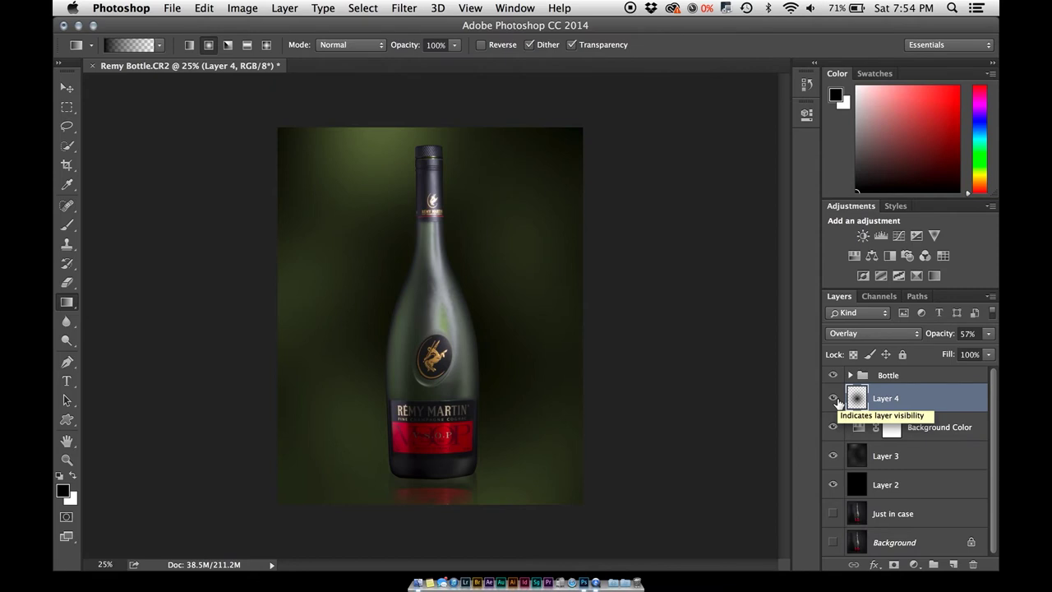
pyautogui.click(834, 398)
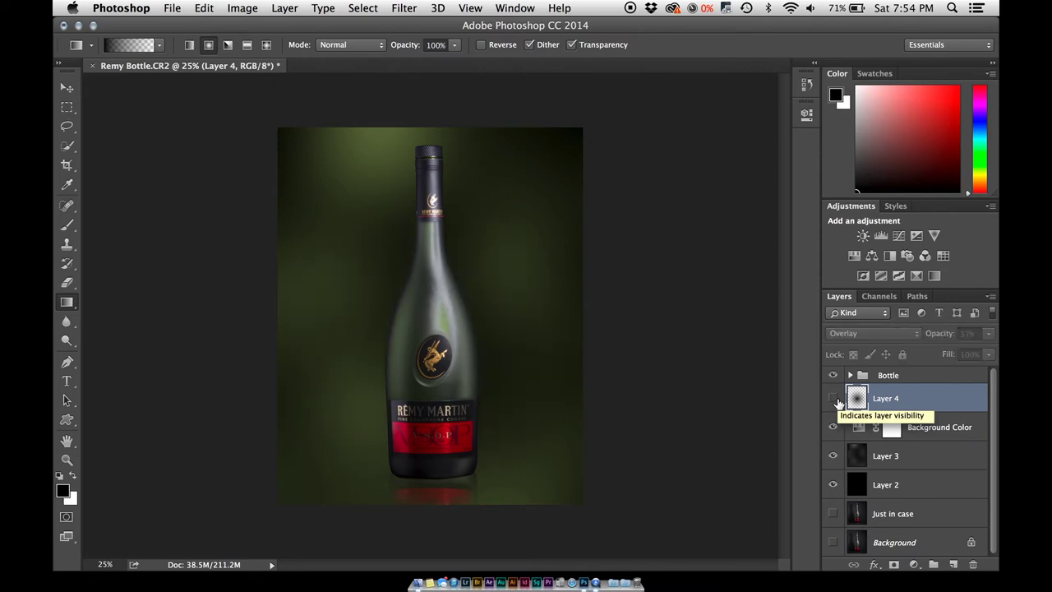
pyautogui.click(834, 398)
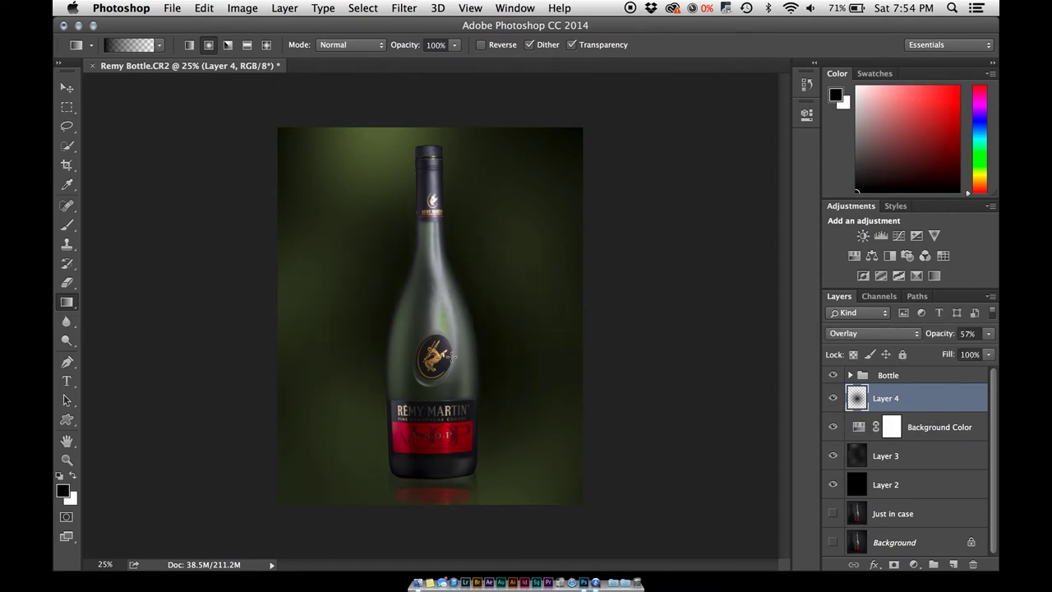
pyautogui.press('super+equal')
pyautogui.press('super+equal')
pyautogui.press('super+equal')
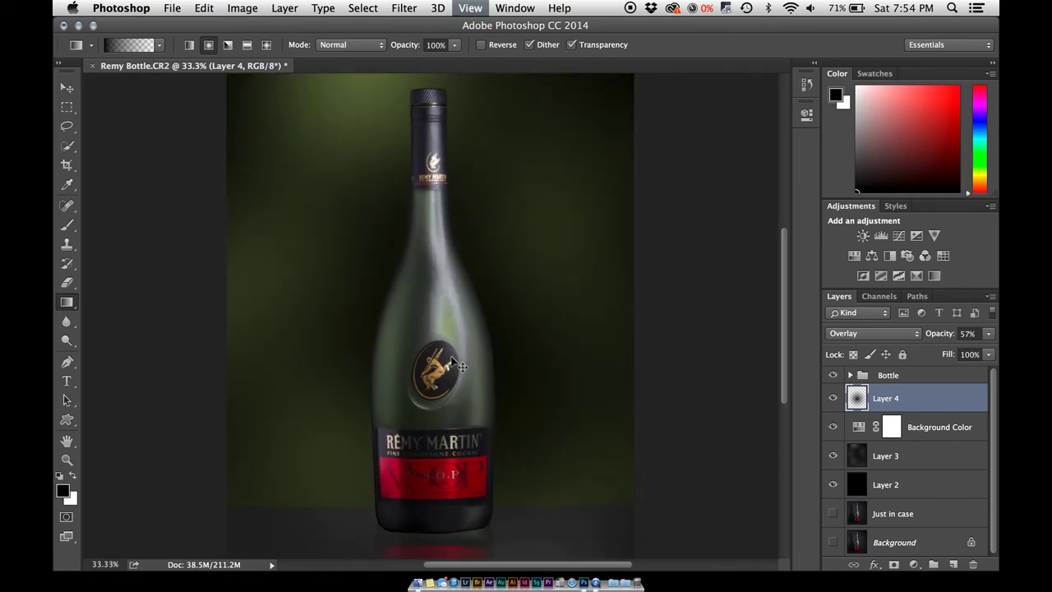
pyautogui.press('super+minus')
pyautogui.press('super+minus')
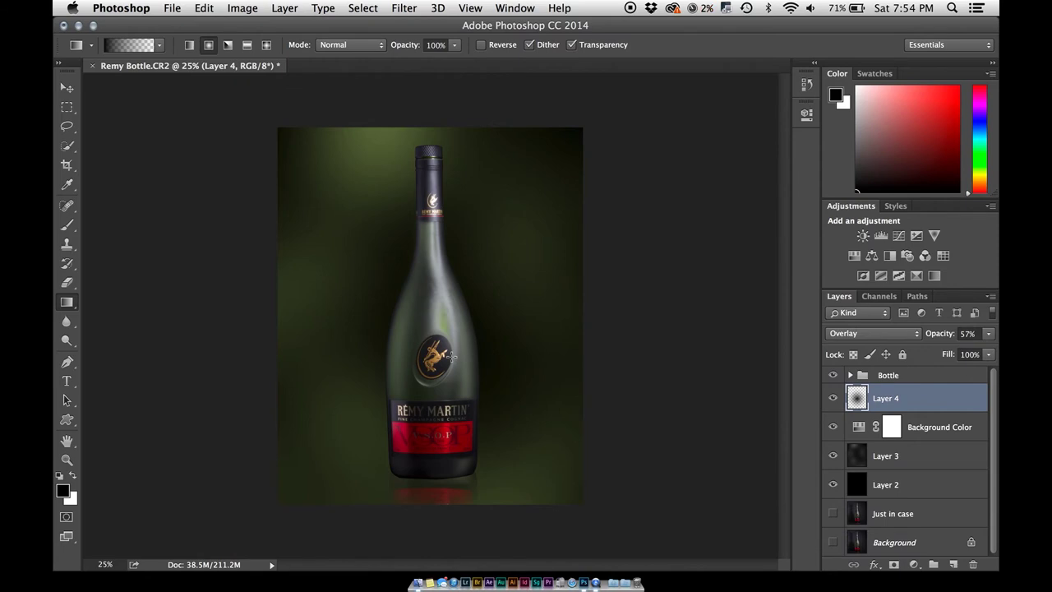
# Step: Add a Curves adjustment above the Bottle group and shape a gentle RGB S-curve that lowers the shadows and raises the highlights
pyautogui.click(918, 376)
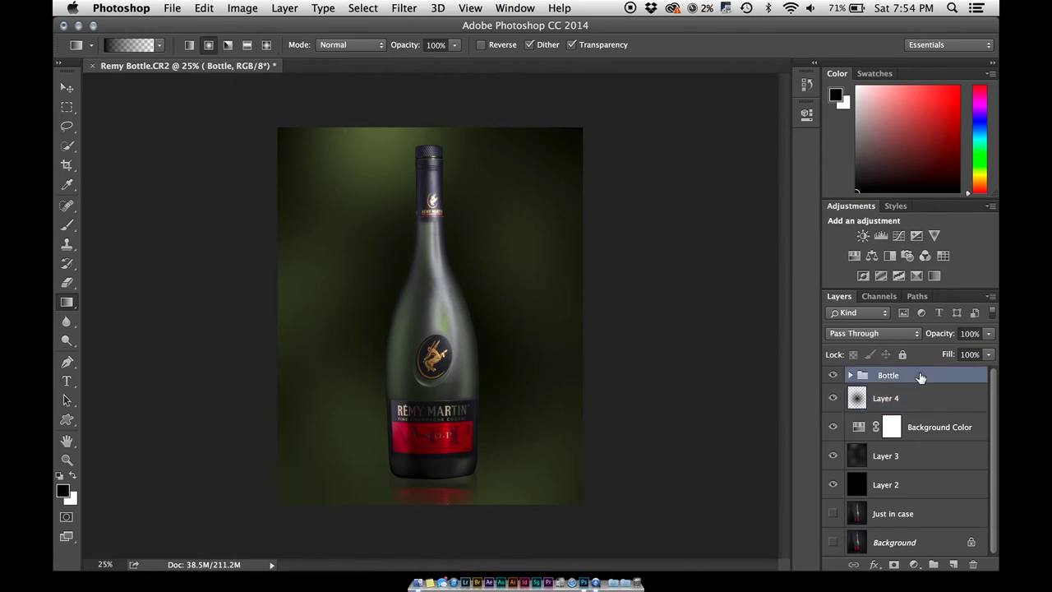
pyautogui.click(913, 564)
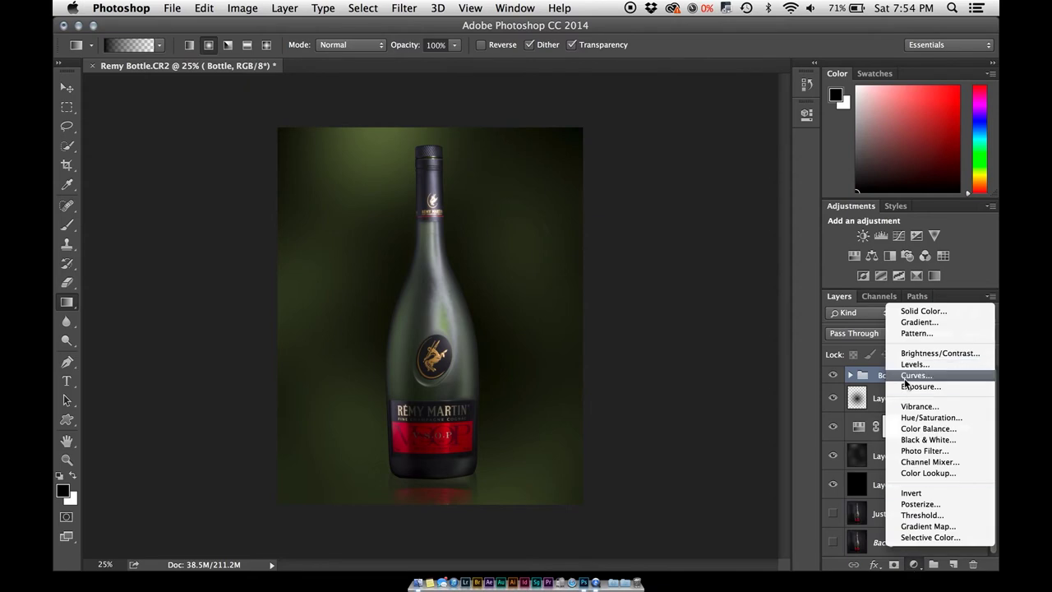
pyautogui.click(666, 346)
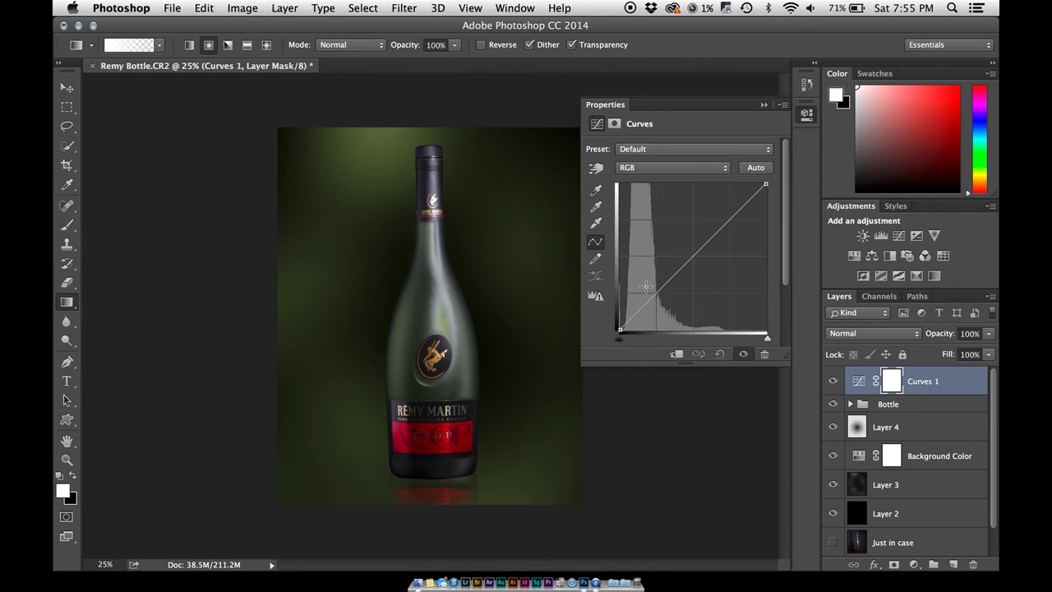
pyautogui.moveTo(653, 292); pyautogui.dragTo(654, 300)
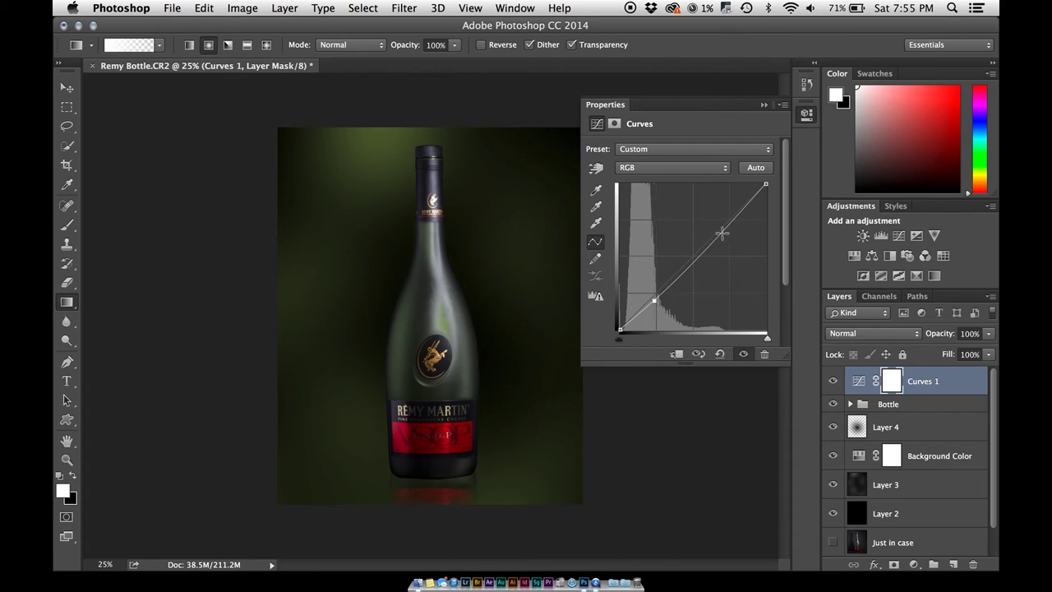
pyautogui.moveTo(723, 223); pyautogui.dragTo(724, 220)
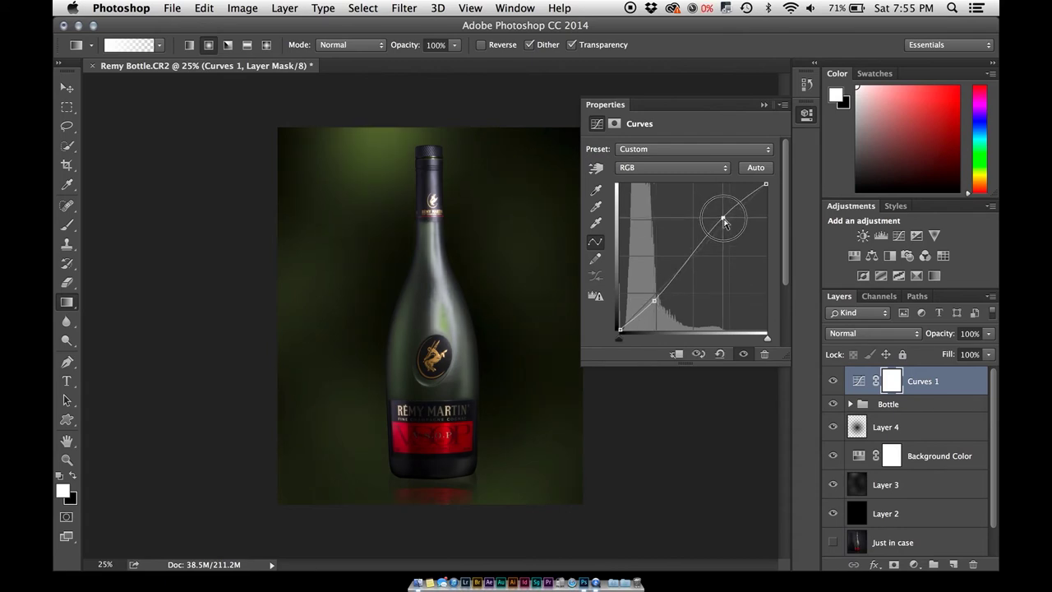
pyautogui.moveTo(723, 219); pyautogui.dragTo(722, 218)
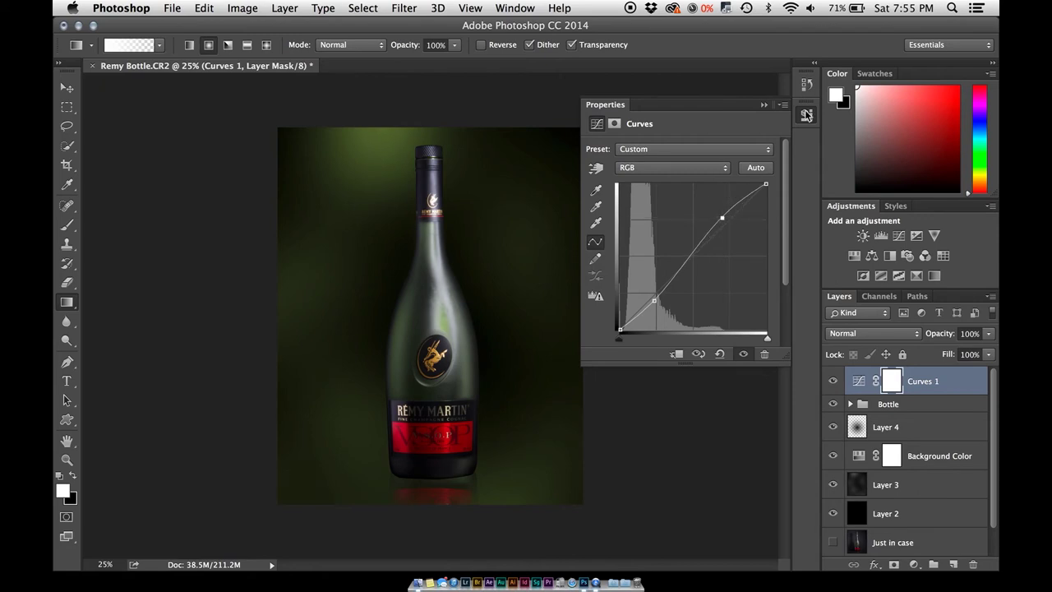
# Step: Raise the Green channel's midtones slightly in the Curves adjustment and check the tint on the bottle
pyautogui.click(626, 166)
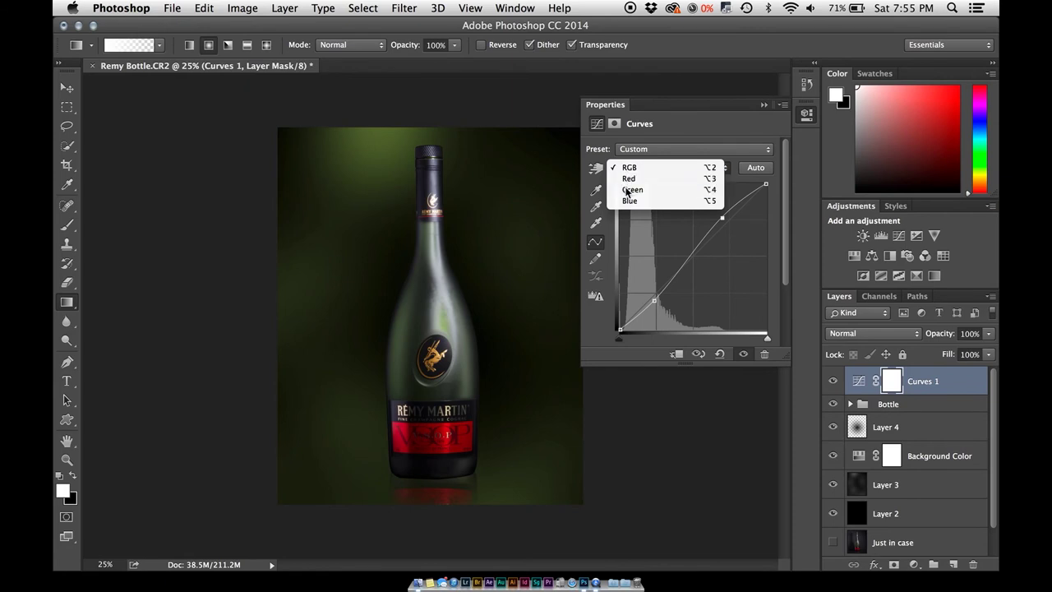
pyautogui.click(630, 190)
pyautogui.moveTo(703, 246); pyautogui.dragTo(700, 248)
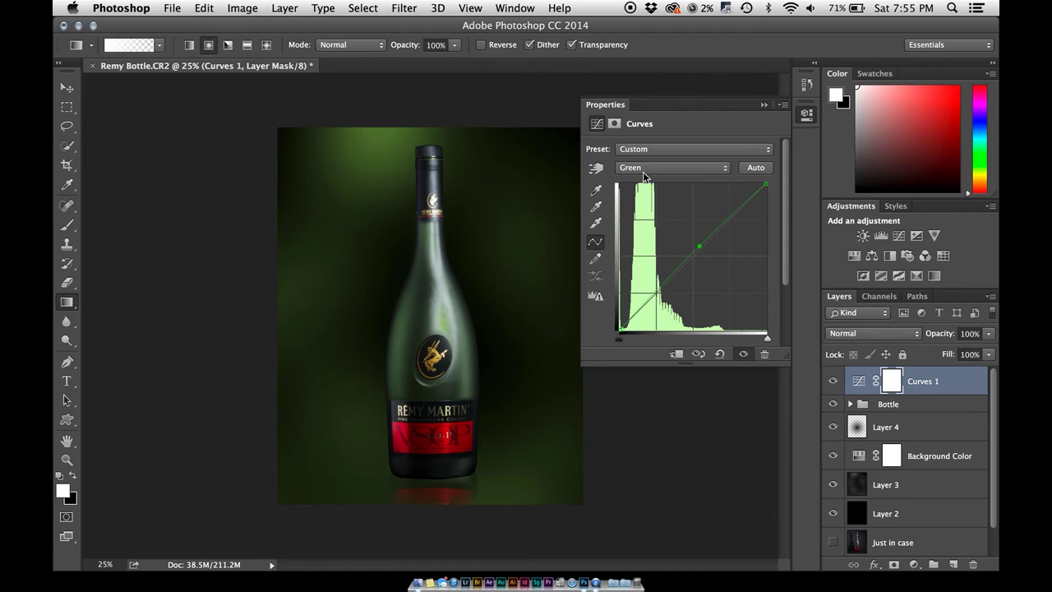
pyautogui.press('super+equal')
pyautogui.press('super+equal')
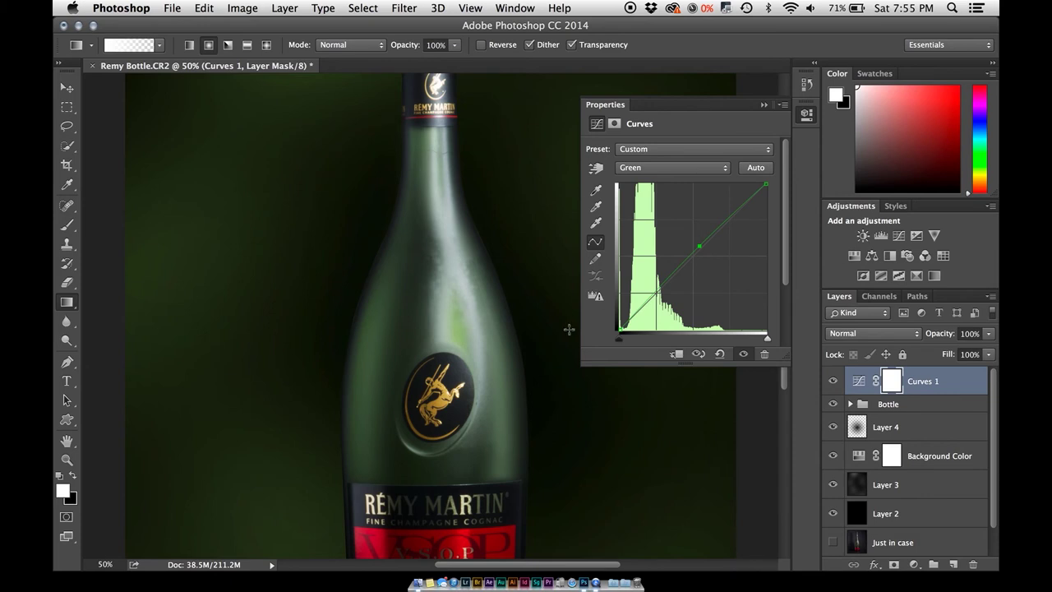
pyautogui.press('super+minus')
pyautogui.press('super+minus')
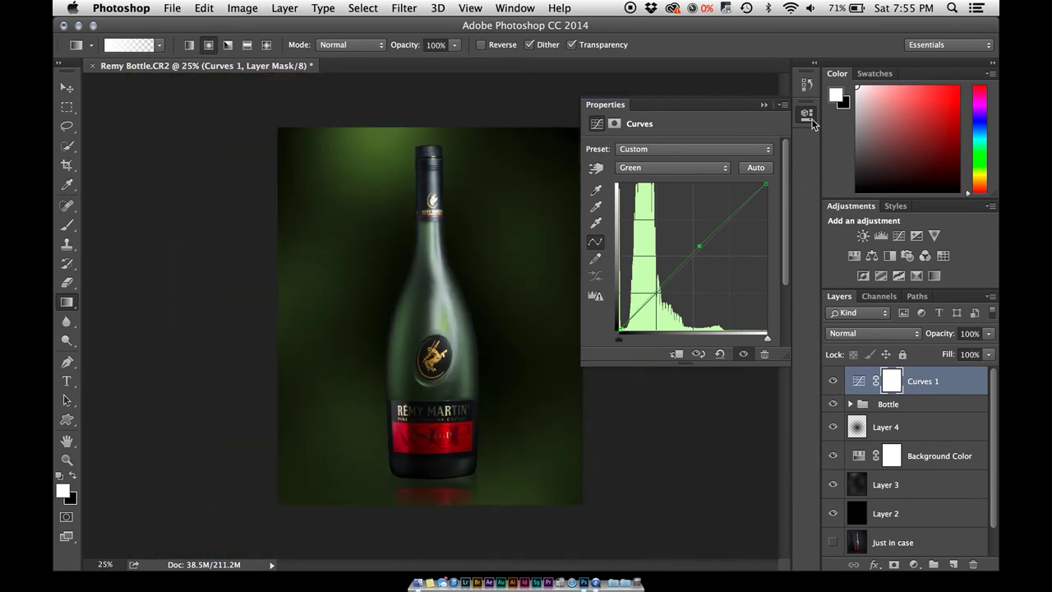
pyautogui.click(806, 119)
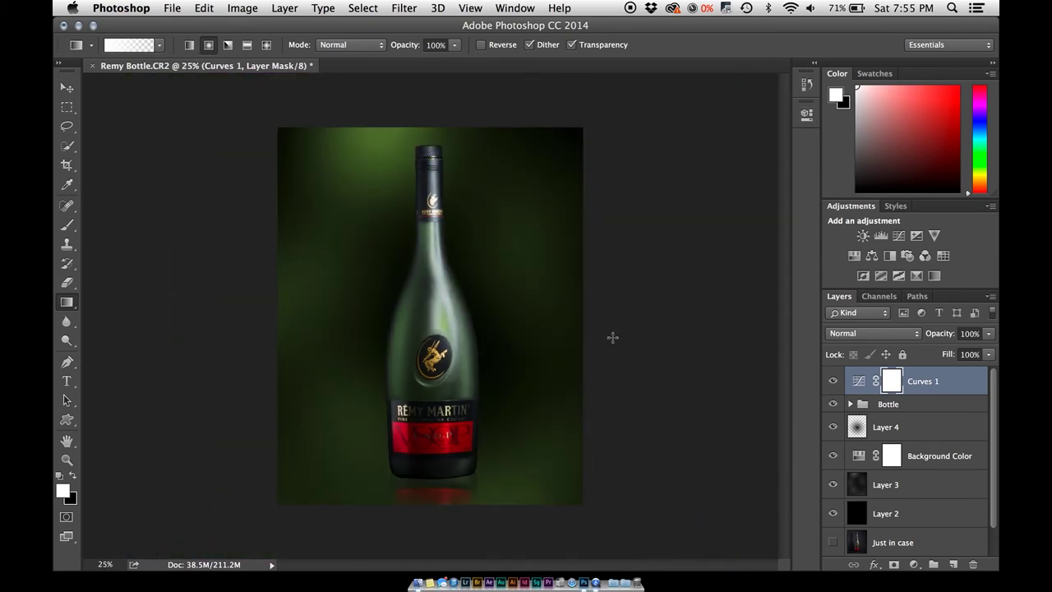
# Step: Add a second Curves adjustment on top and pull the RGB midtones down to darken the whole image
pyautogui.click(914, 565)
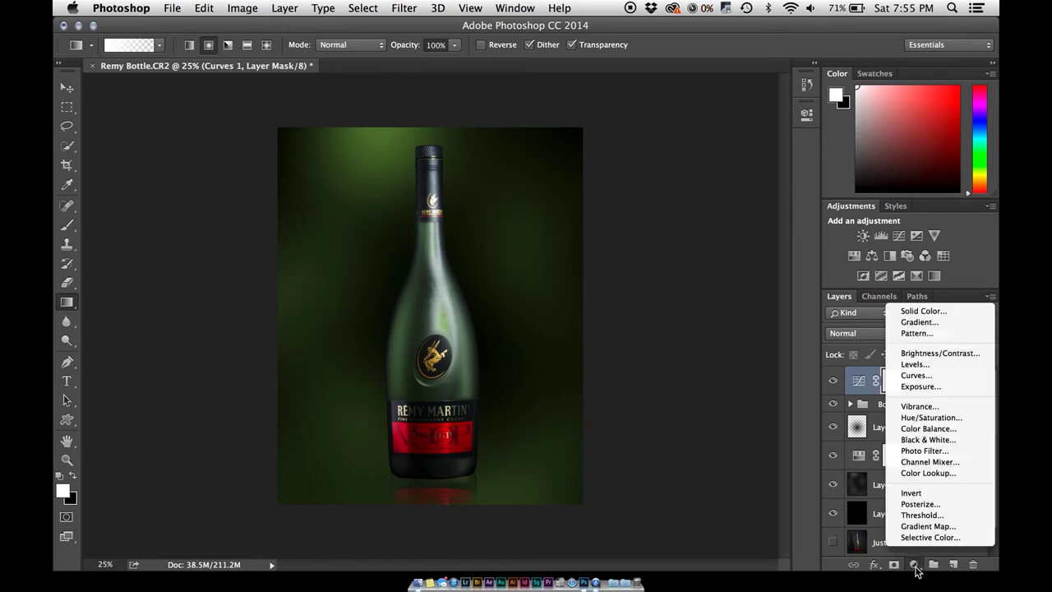
pyautogui.click(924, 379)
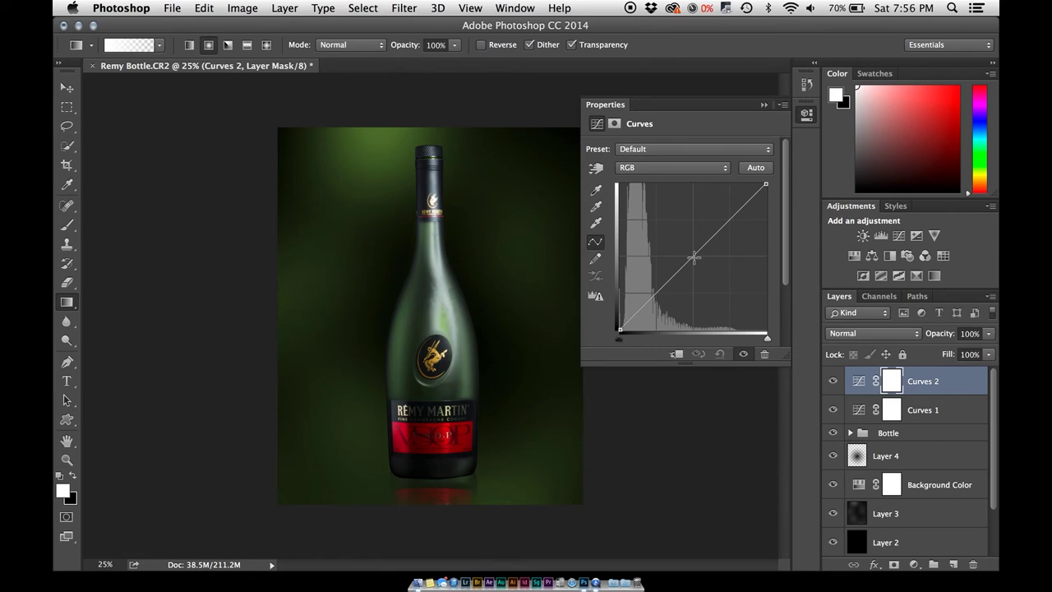
pyautogui.moveTo(674, 247); pyautogui.dragTo(695, 283)
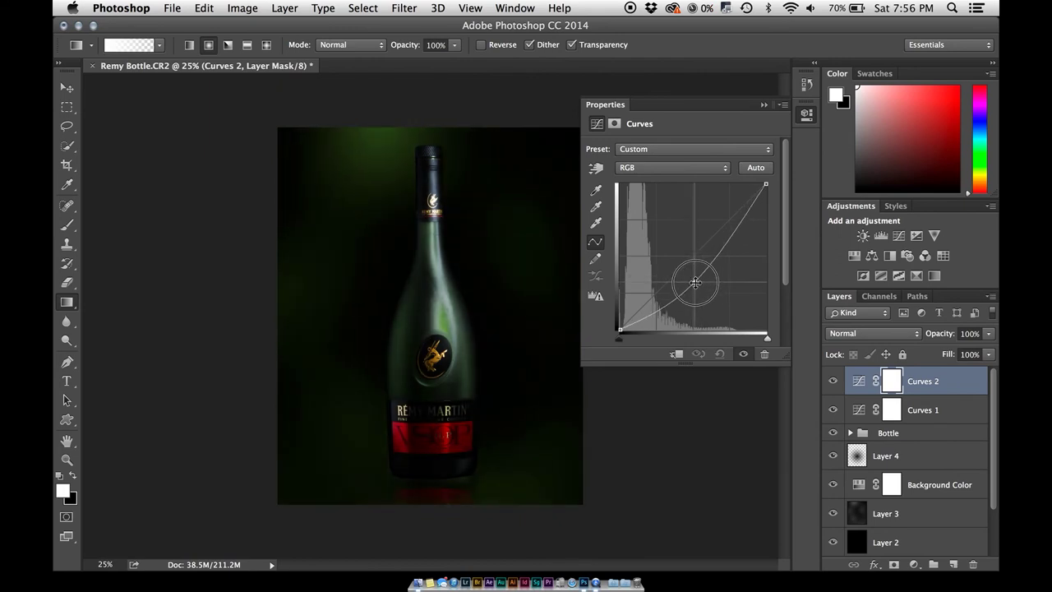
pyautogui.click(807, 115)
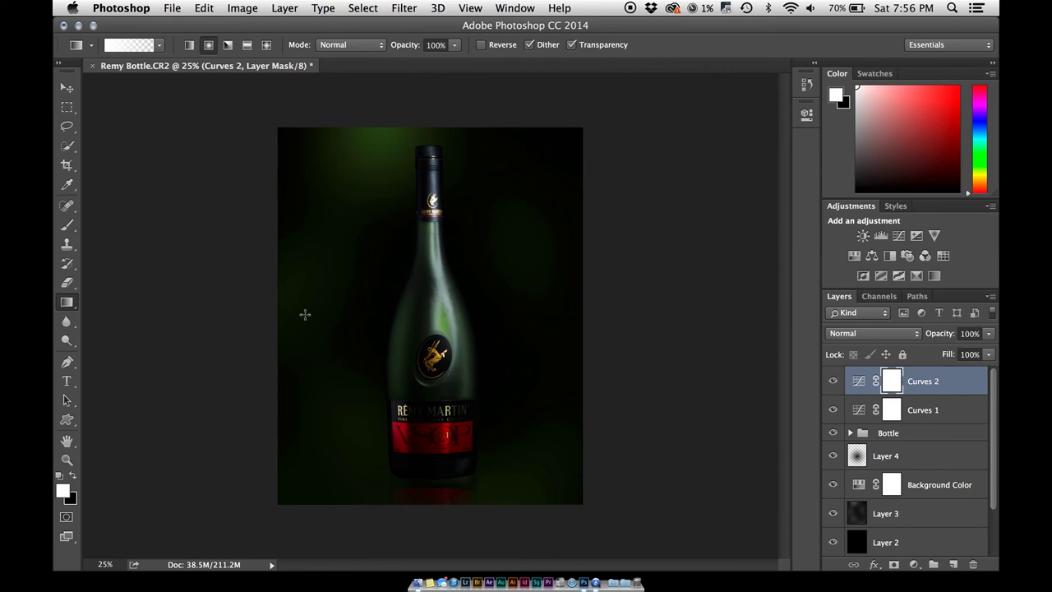
# Step: Paint black over the bottle and central area on the second Curves mask with an 1800-pixel brush at 53% opacity
pyautogui.press('x')
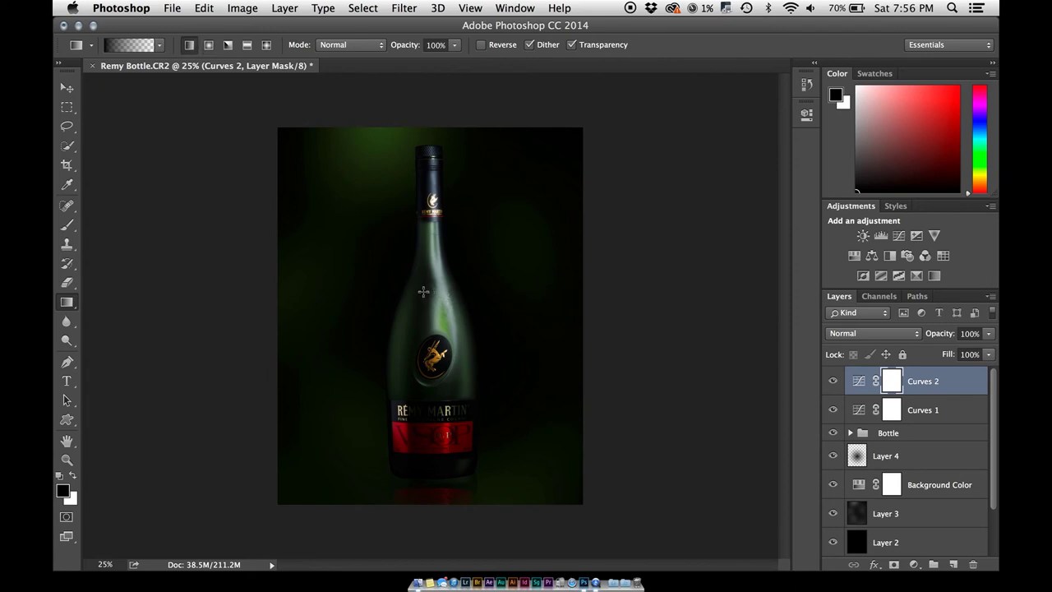
pyautogui.press('b')
pyautogui.press(']')
pyautogui.press(']')
pyautogui.press(']')
pyautogui.press(']')
pyautogui.press(']')
pyautogui.press(']')
pyautogui.press(']')
pyautogui.press(']')
pyautogui.press(']')
pyautogui.press(']')
pyautogui.press(']')
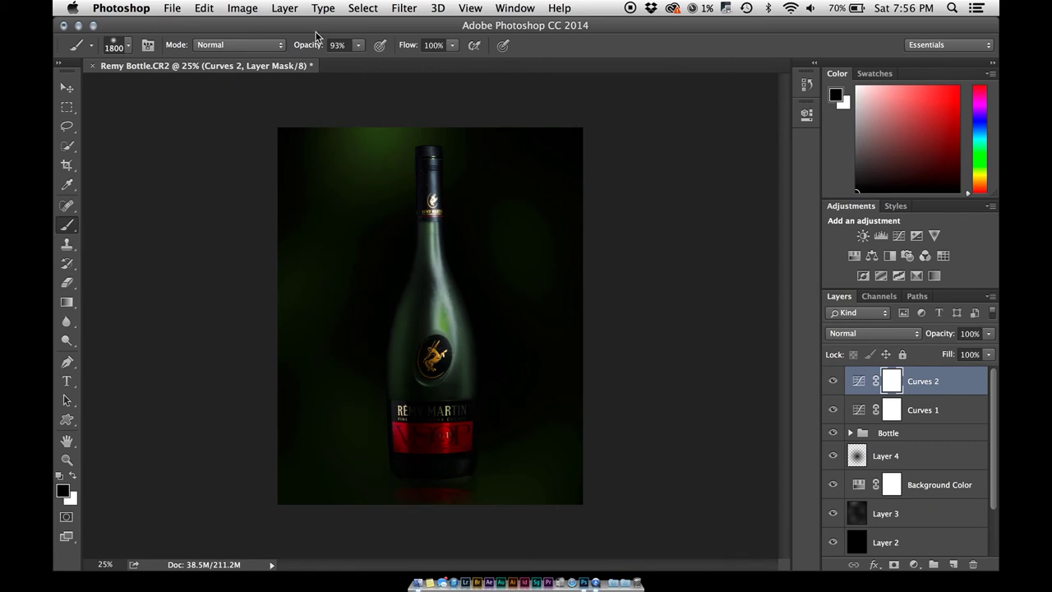
pyautogui.moveTo(312, 48); pyautogui.dragTo(284, 47)
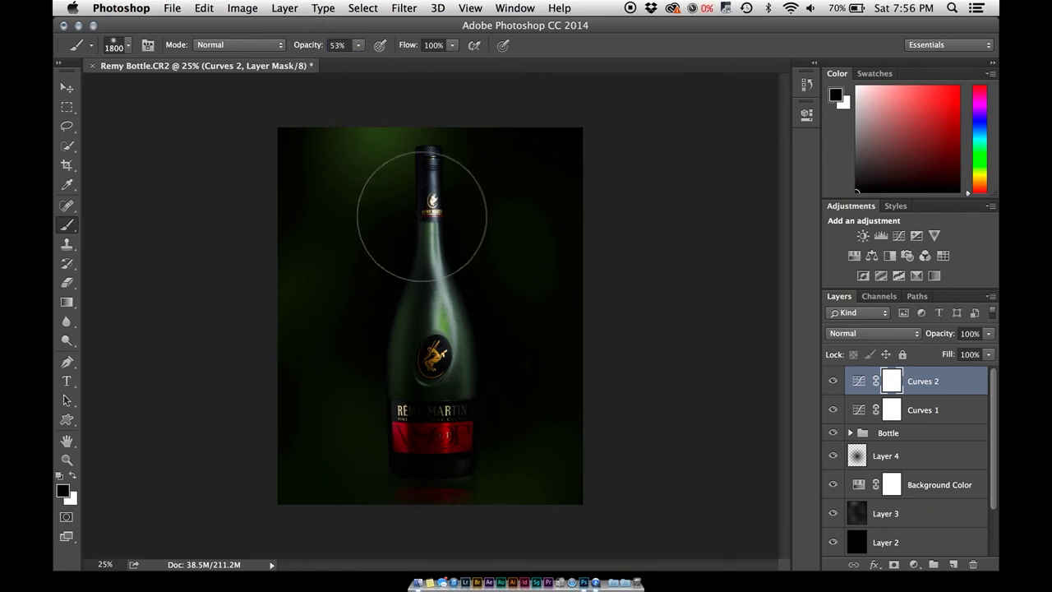
pyautogui.moveTo(433, 434)
pyautogui.mouseDown()
pyautogui.moveTo(422, 430)
pyautogui.moveTo(434, 123)
pyautogui.moveTo(446, 435)
pyautogui.moveTo(472, 312)
pyautogui.moveTo(444, 184)
pyautogui.moveTo(483, 386)
pyautogui.moveTo(471, 248)
pyautogui.moveTo(405, 294)
pyautogui.moveTo(369, 375)
pyautogui.moveTo(404, 183)
pyautogui.moveTo(432, 375)
pyautogui.moveTo(475, 212)
pyautogui.moveTo(512, 206)
pyautogui.moveTo(493, 146)
pyautogui.moveTo(434, 430)
pyautogui.moveTo(376, 427)
pyautogui.moveTo(446, 183)
pyautogui.moveTo(435, 323)
pyautogui.moveTo(390, 424)
pyautogui.moveTo(376, 271)
pyautogui.mouseUp()
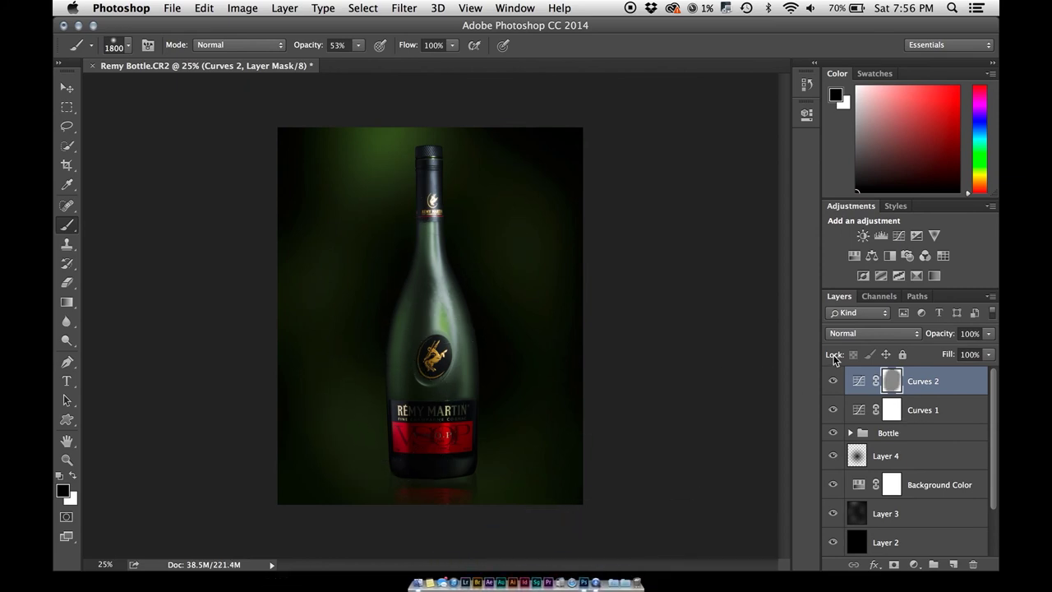
# Step: Paint black along the bottle on the second Curves mask with a 1600-pixel brush at 100% opacity to remove its darkening
pyautogui.click(337, 44)
pyautogui.write('1')
pyautogui.press('Return')
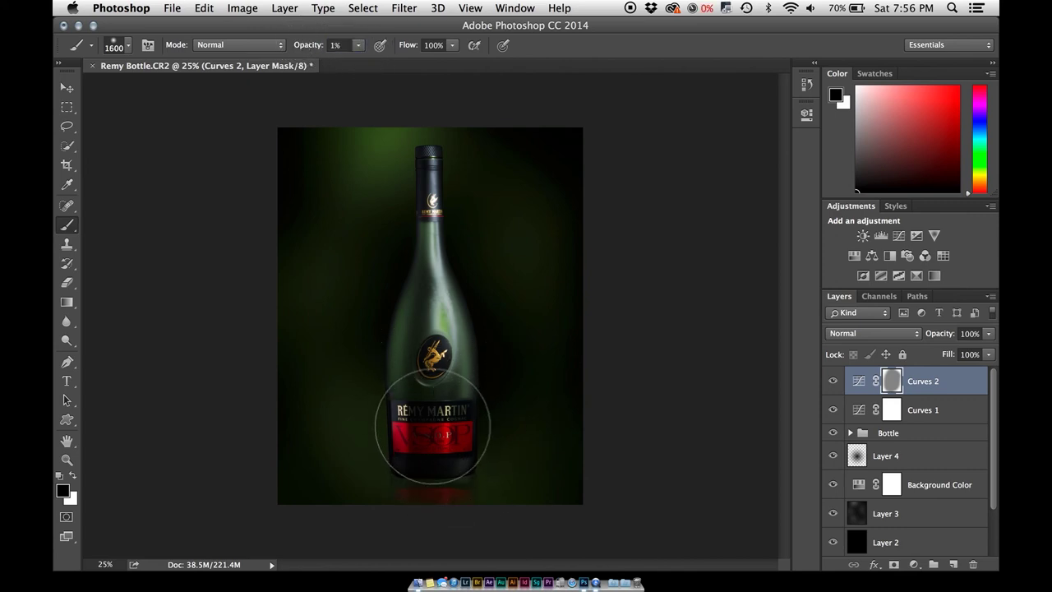
pyautogui.press('[')
pyautogui.press('[')
pyautogui.moveTo(430, 279)
pyautogui.mouseDown()
pyautogui.moveTo(446, 106)
pyautogui.moveTo(446, 375)
pyautogui.moveTo(411, 361)
pyautogui.moveTo(435, 308)
pyautogui.moveTo(429, 410)
pyautogui.moveTo(441, 134)
pyautogui.moveTo(378, 147)
pyautogui.mouseUp()
pyautogui.moveTo(316, 51); pyautogui.dragTo(396, 50)
pyautogui.moveTo(394, 141)
pyautogui.mouseDown()
pyautogui.moveTo(443, 237)
pyautogui.moveTo(441, 215)
pyautogui.moveTo(456, 452)
pyautogui.moveTo(433, 453)
pyautogui.moveTo(417, 418)
pyautogui.moveTo(436, 168)
pyautogui.moveTo(450, 415)
pyautogui.mouseUp()
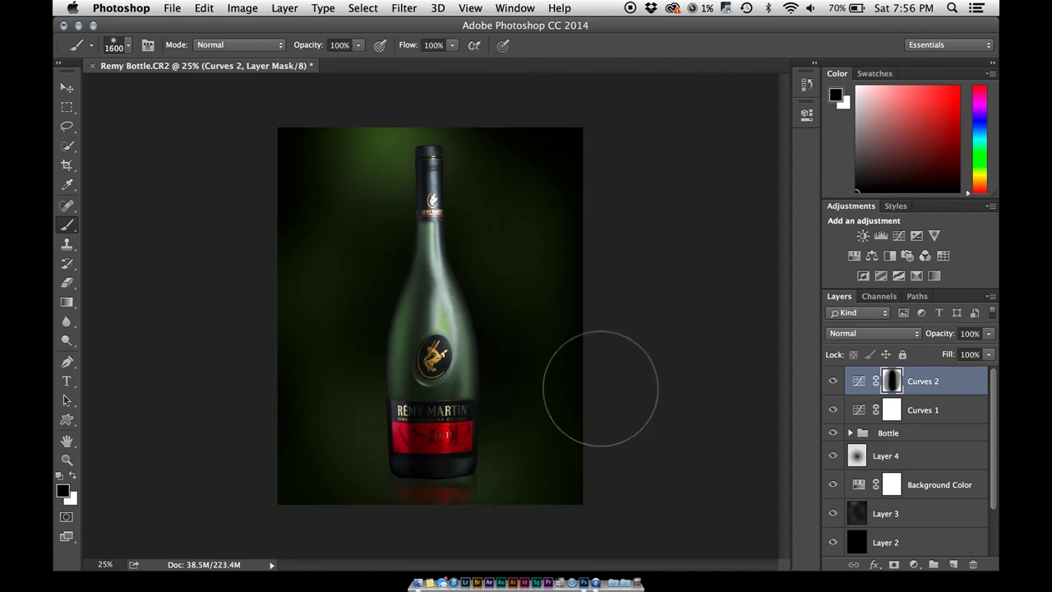
# Step: Compare the image with and without the second Curves adjustment, and inspect the result in full-screen view at different magnifications
pyautogui.click(836, 380)
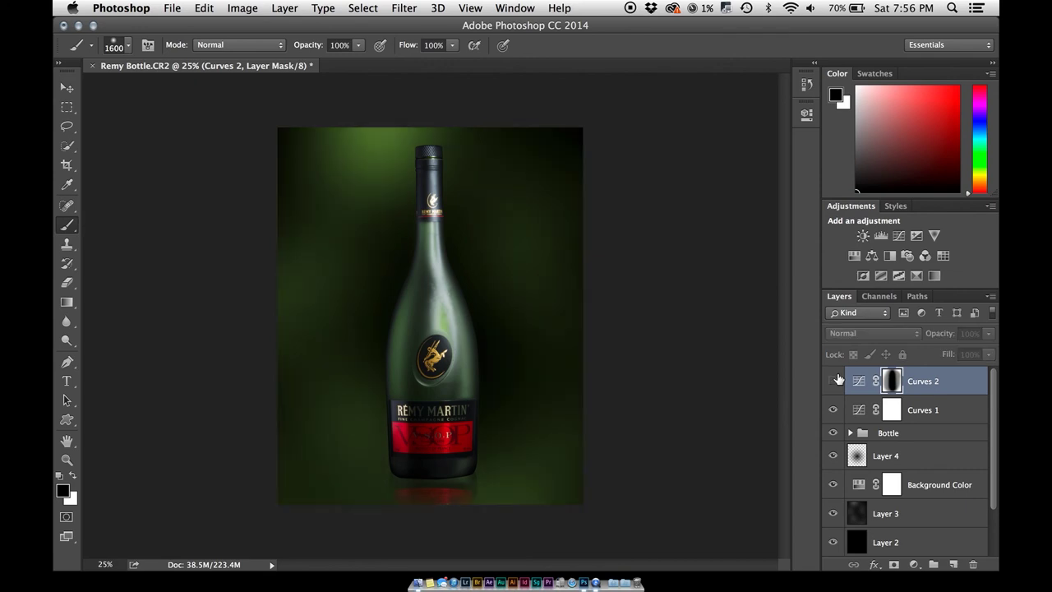
pyautogui.click(837, 381)
pyautogui.click(836, 380)
pyautogui.click(836, 380)
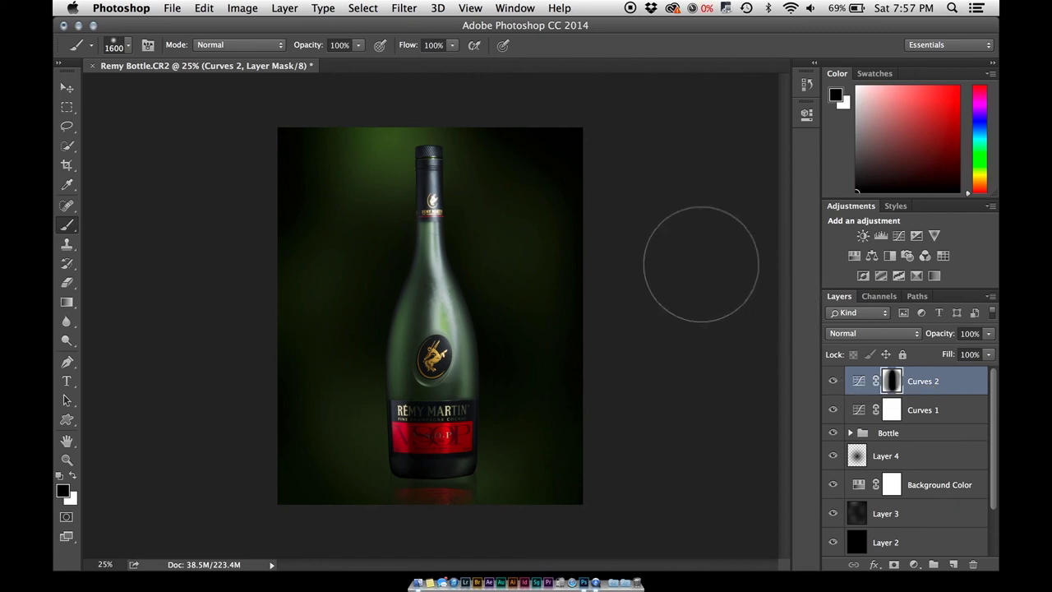
pyautogui.press('f')
pyautogui.press('f')
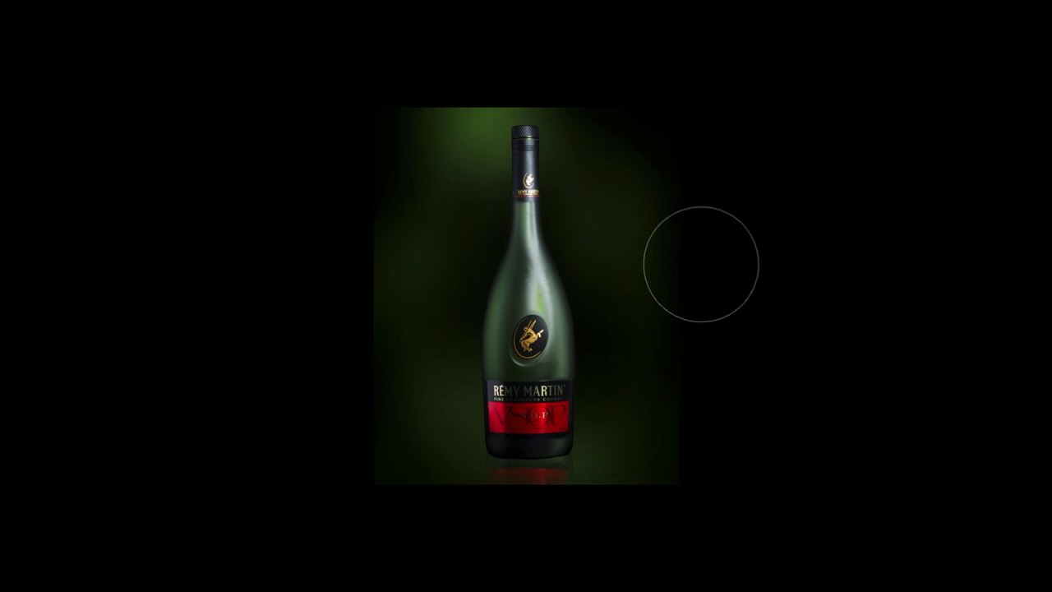
pyautogui.press('v')
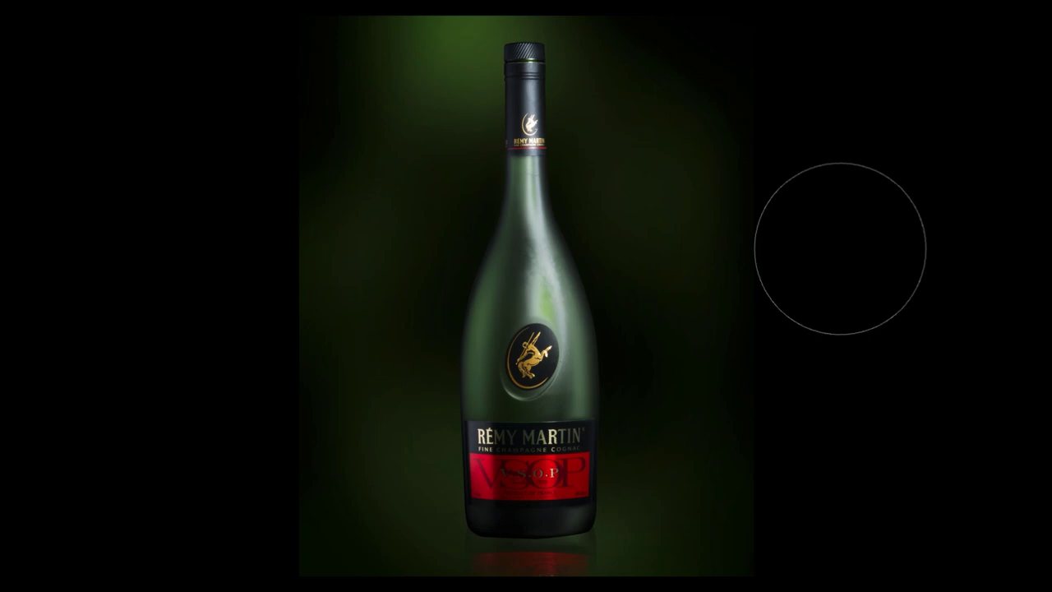
pyautogui.hotkey('ctrl', '+')
pyautogui.hotkey('ctrl', '-')
pyautogui.hotkey('ctrl', '-')
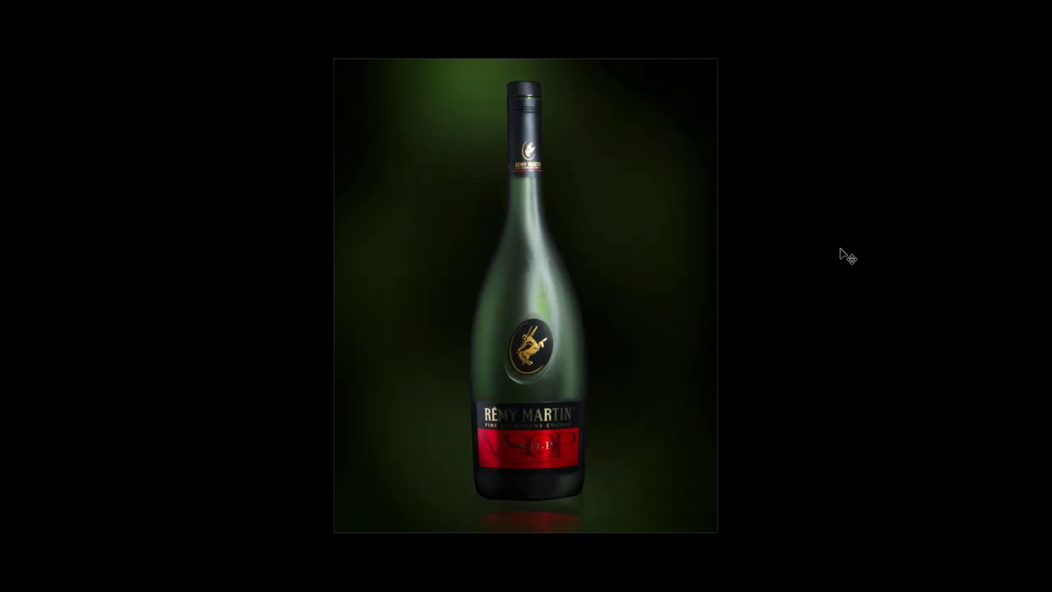